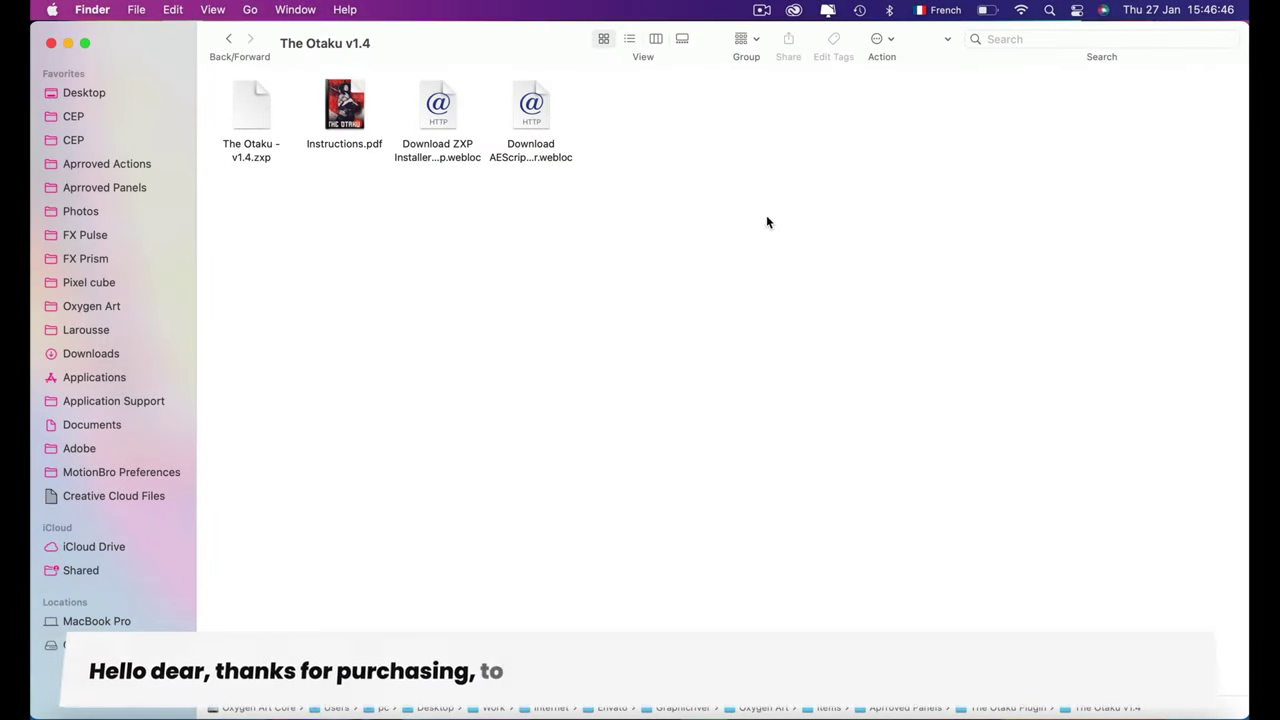
Step: Quick Look the instructions PDF, scroll through it, then close the preview
left_click(344, 105)
key("space")
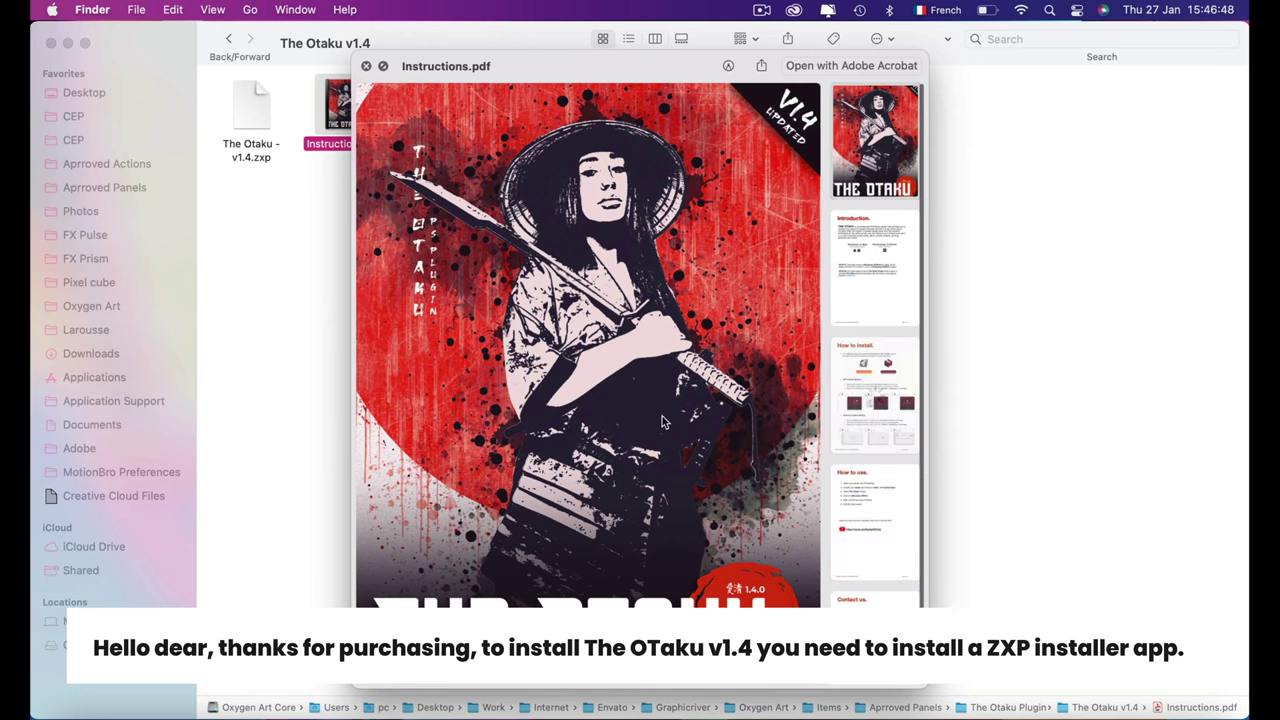
scroll(670, 421, "down", 10)
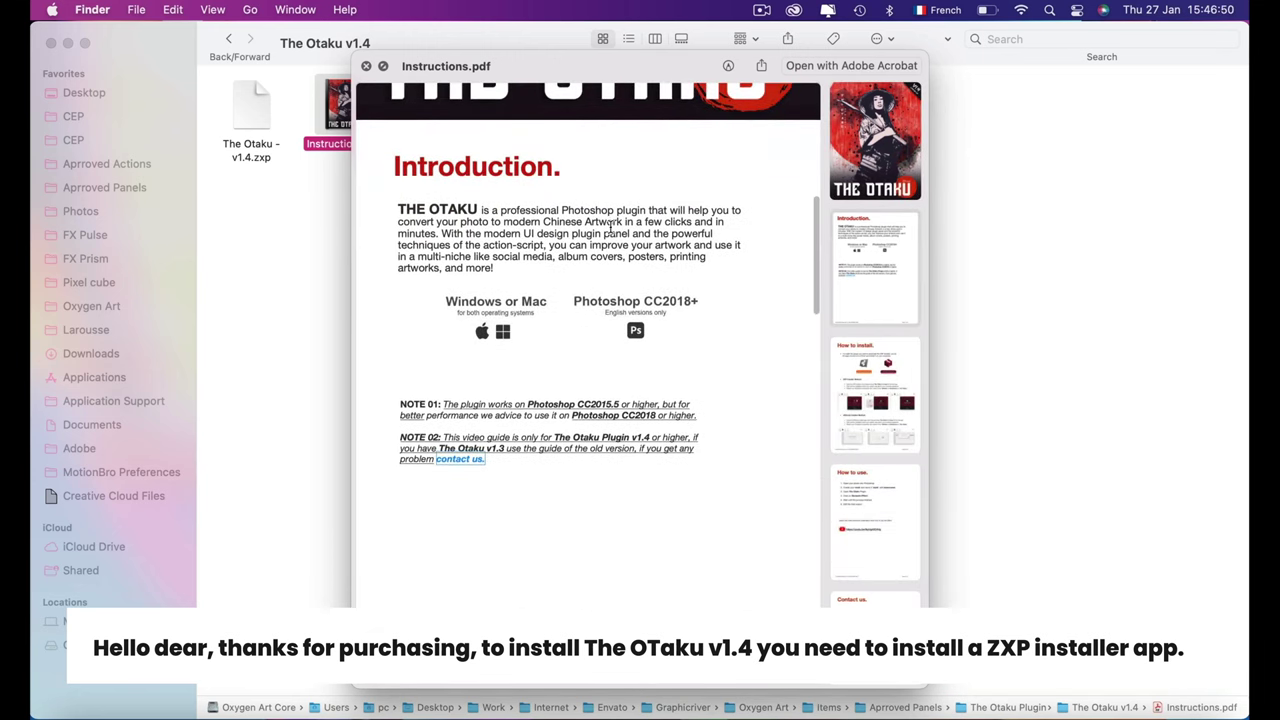
scroll(714, 517, "down", 1)
scroll(716, 517, "down", 5)
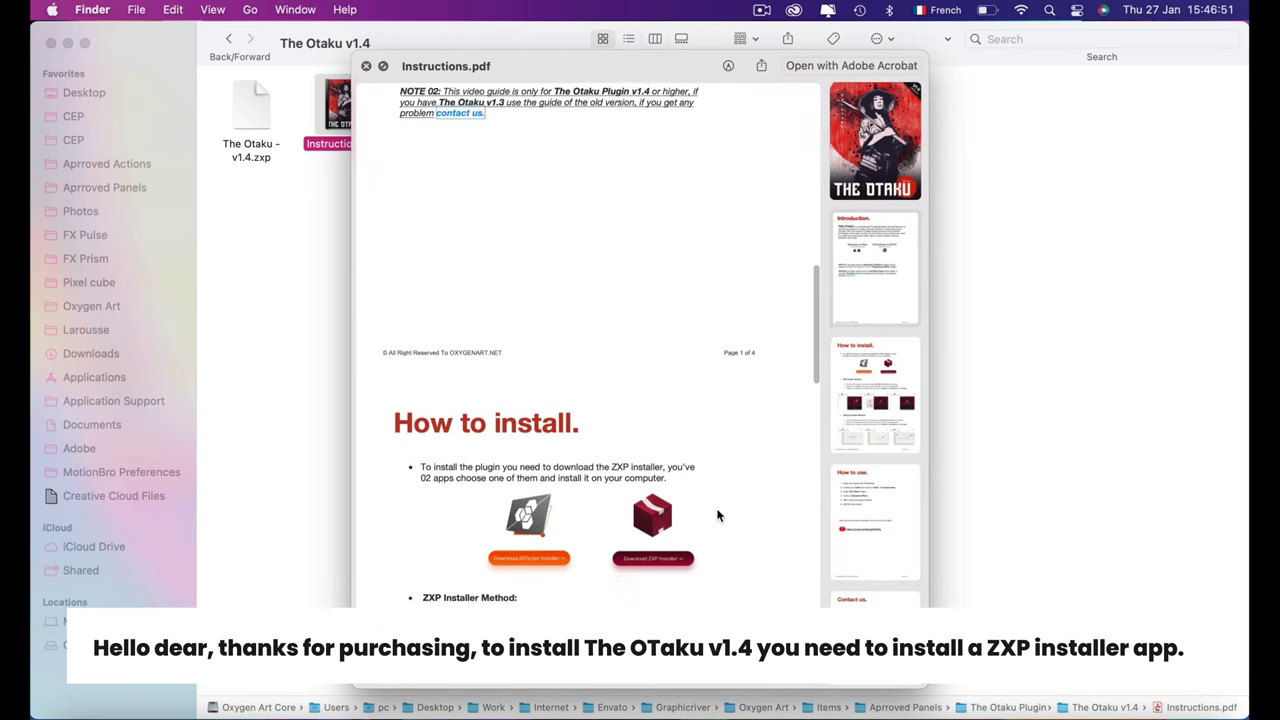
left_click(367, 67)
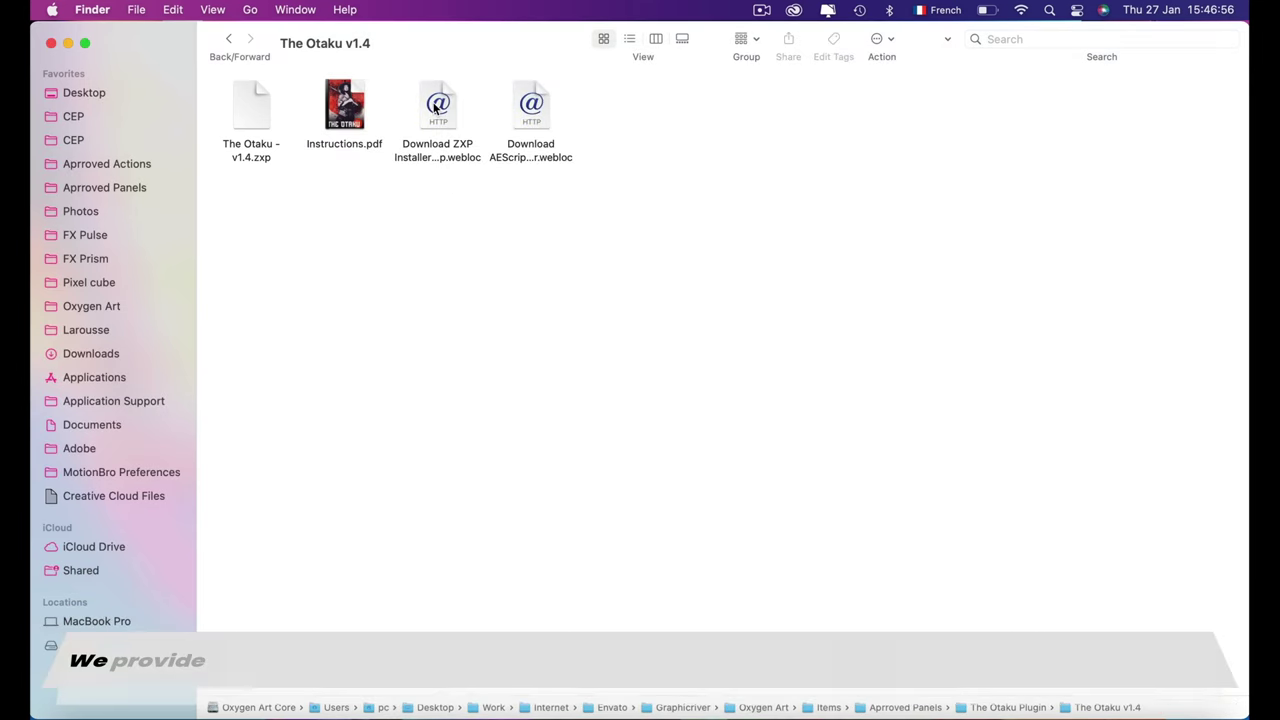
Step: Open the Download AEScript ZXP Installer.webloc link in Chrome
left_click(436, 108)
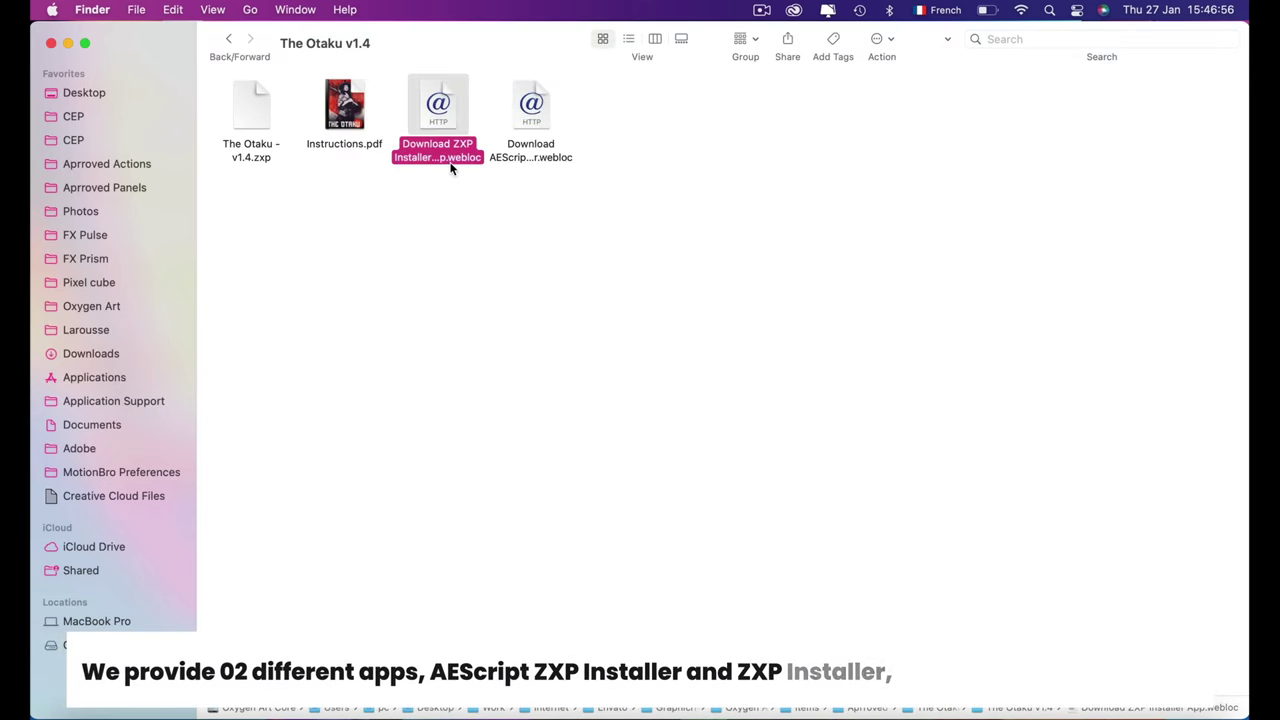
left_click(530, 112)
right_click(546, 162)
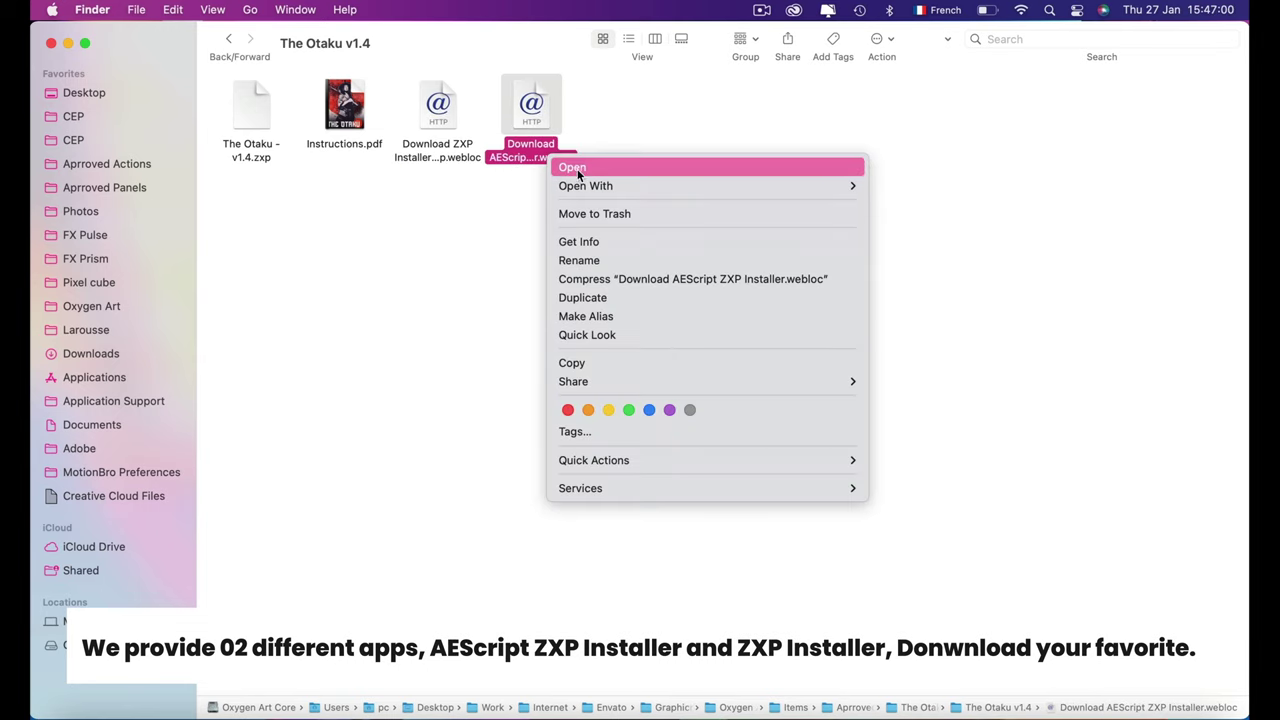
left_click(580, 168)
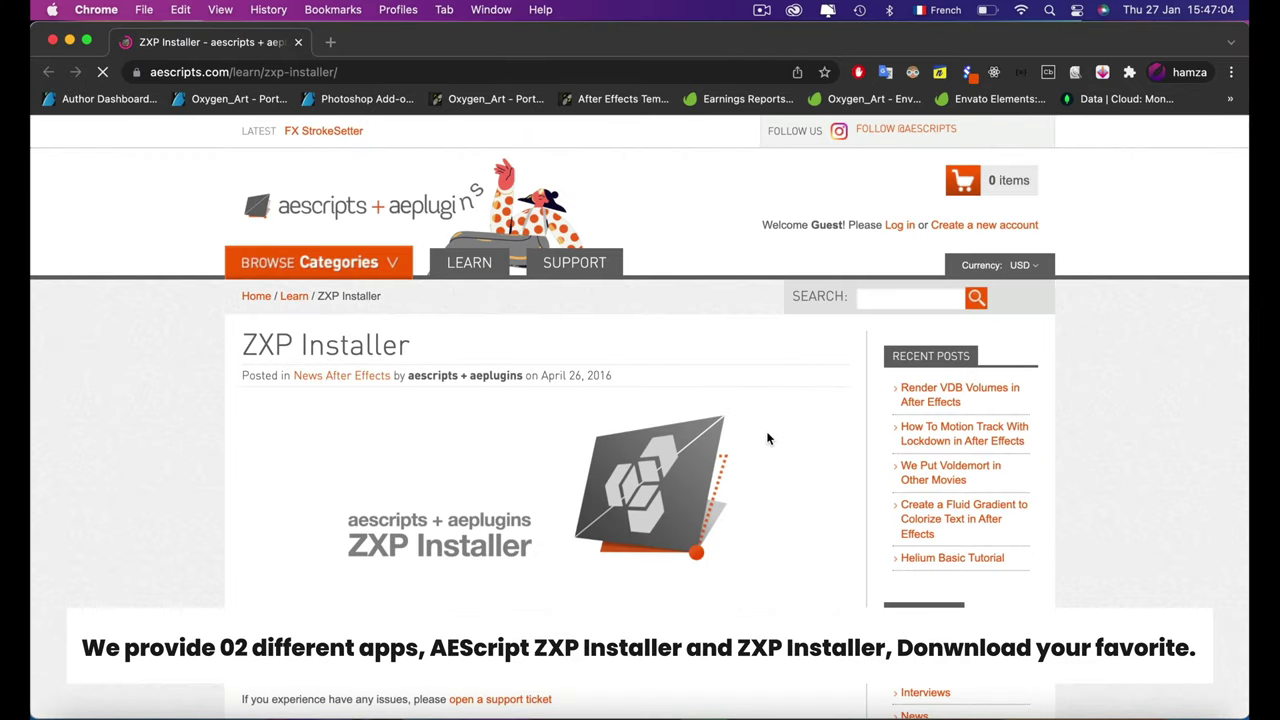
Step: Start downloading the Mac OS X version of the aescripts ZXP Installer
scroll(767, 432, "down", 3)
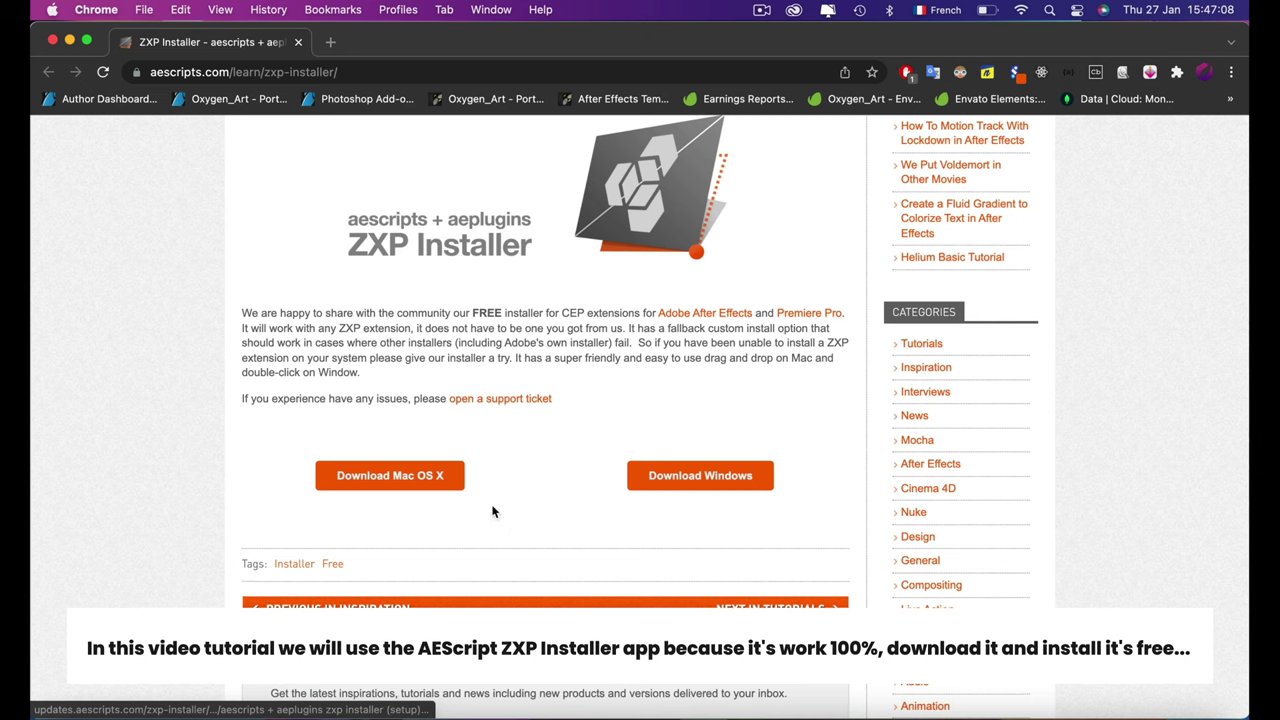
left_click(435, 481)
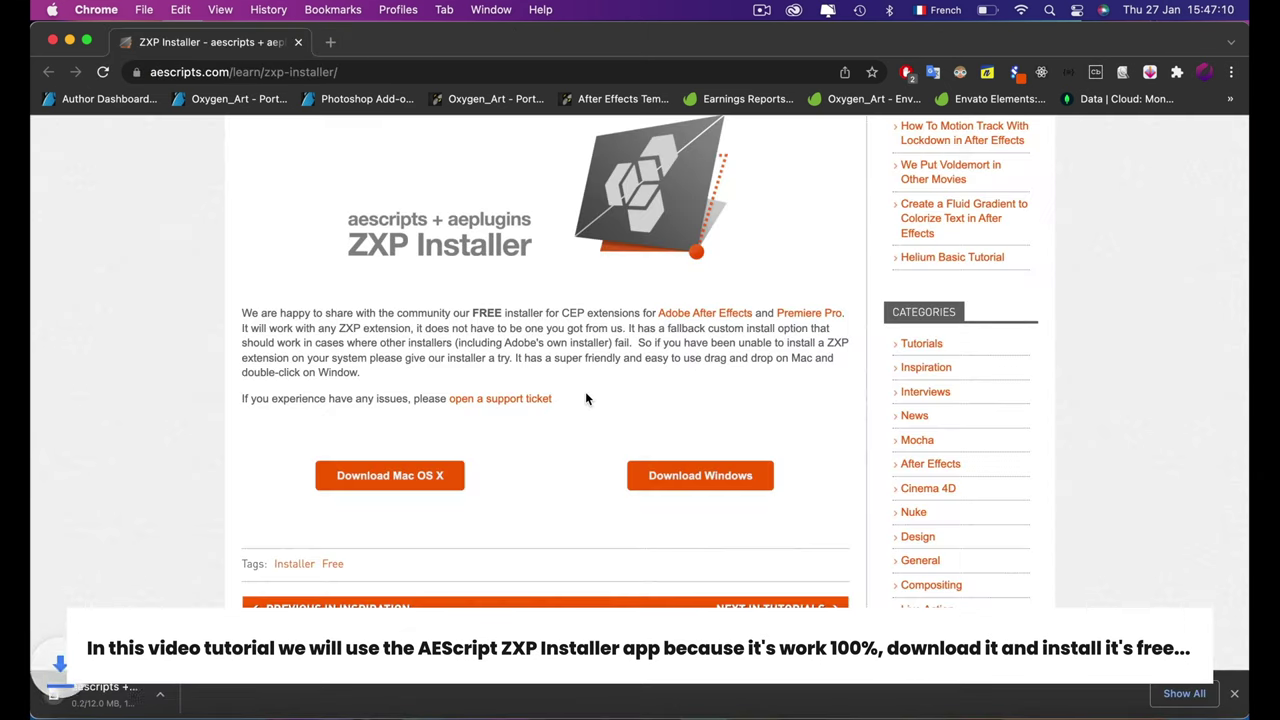
Step: Install The Otaku - v1.4.zxp through ZXP Installer and dismiss the success message
left_click(69, 40)
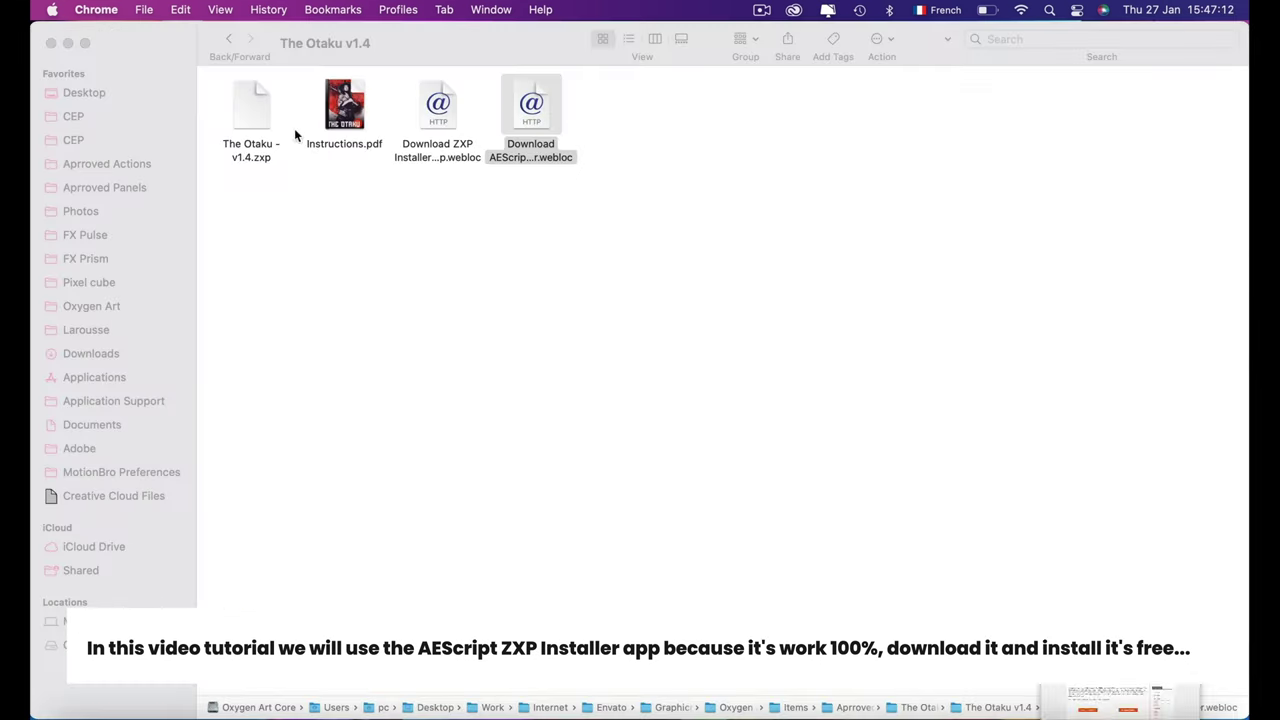
left_click(1104, 692)
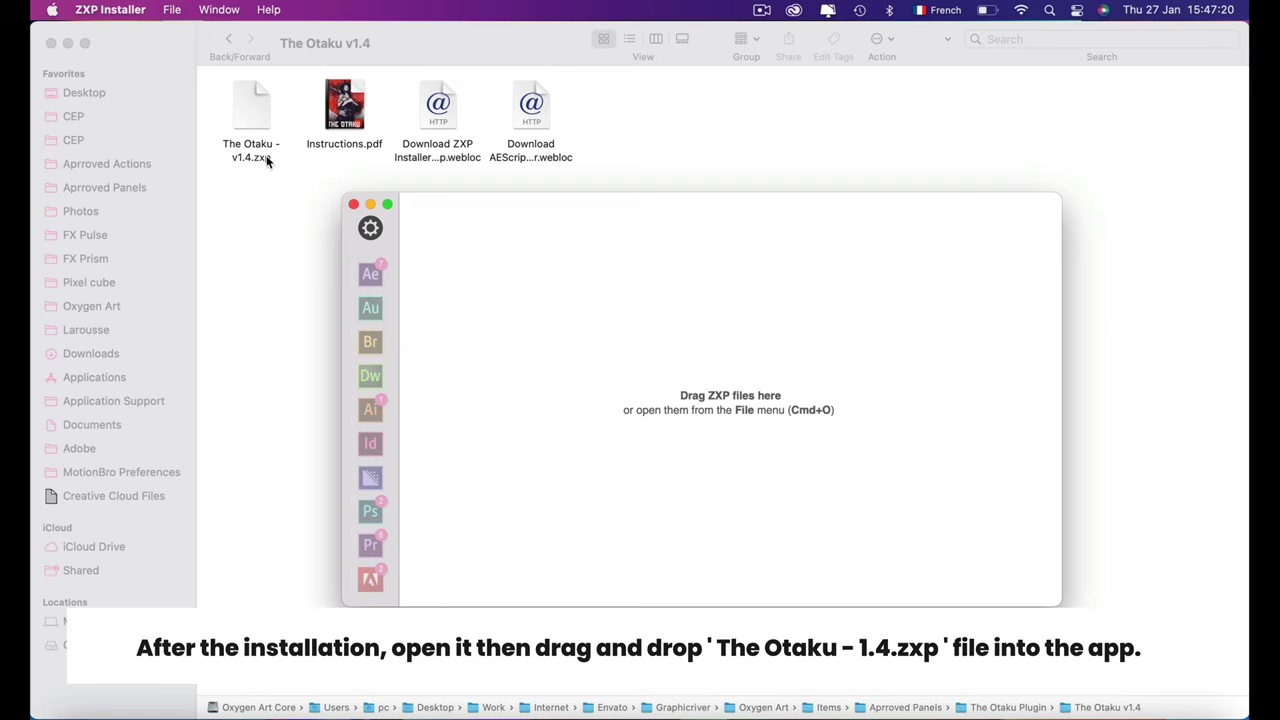
left_click_drag(250, 105, 900, 364)
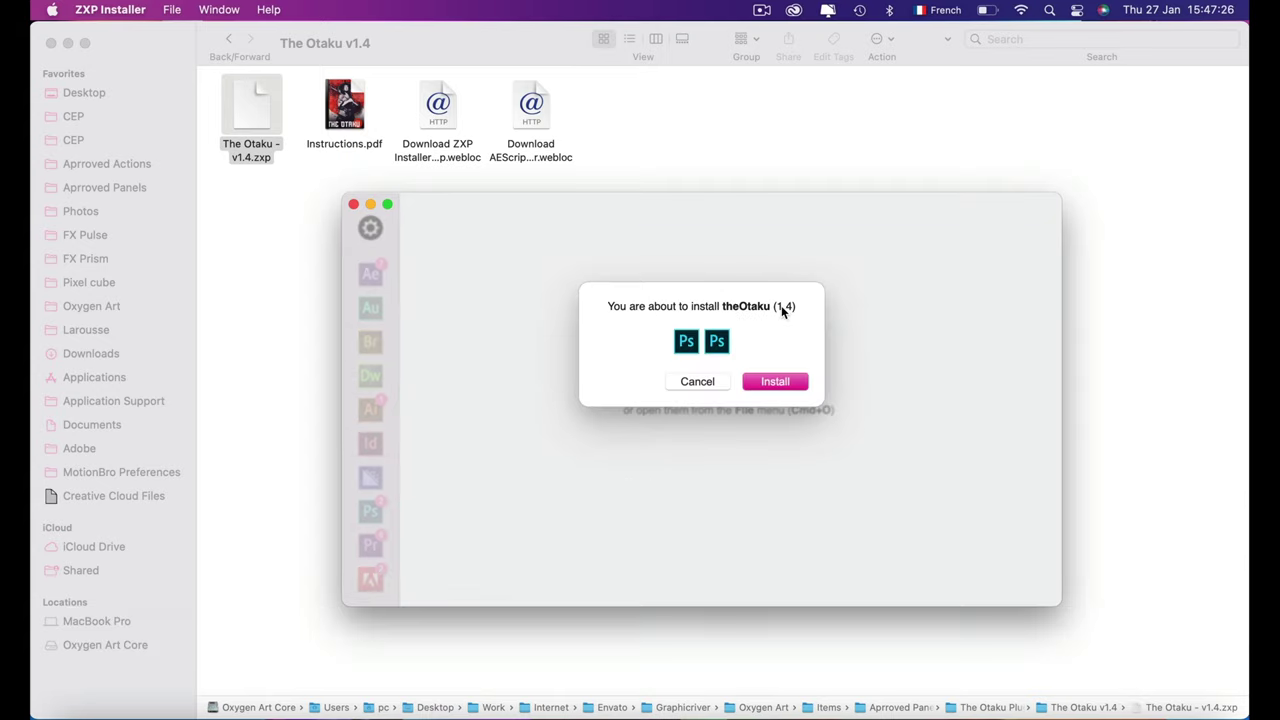
left_click(770, 381)
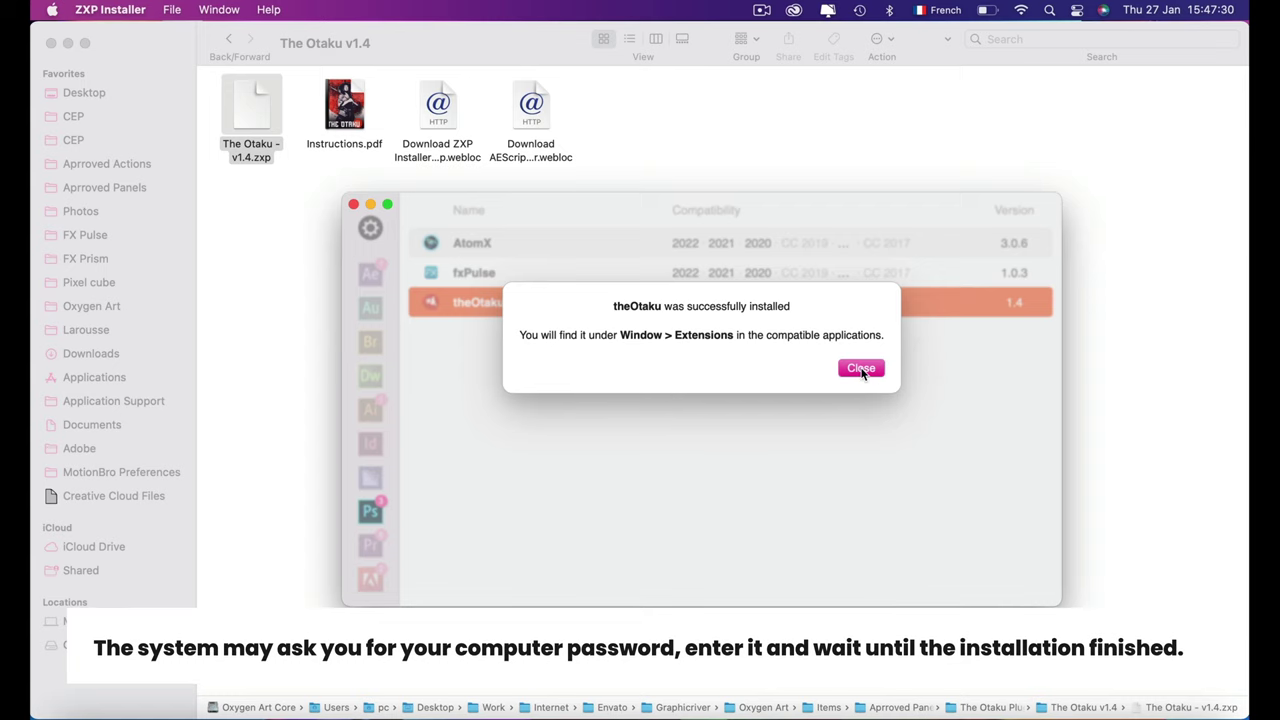
left_click(861, 370)
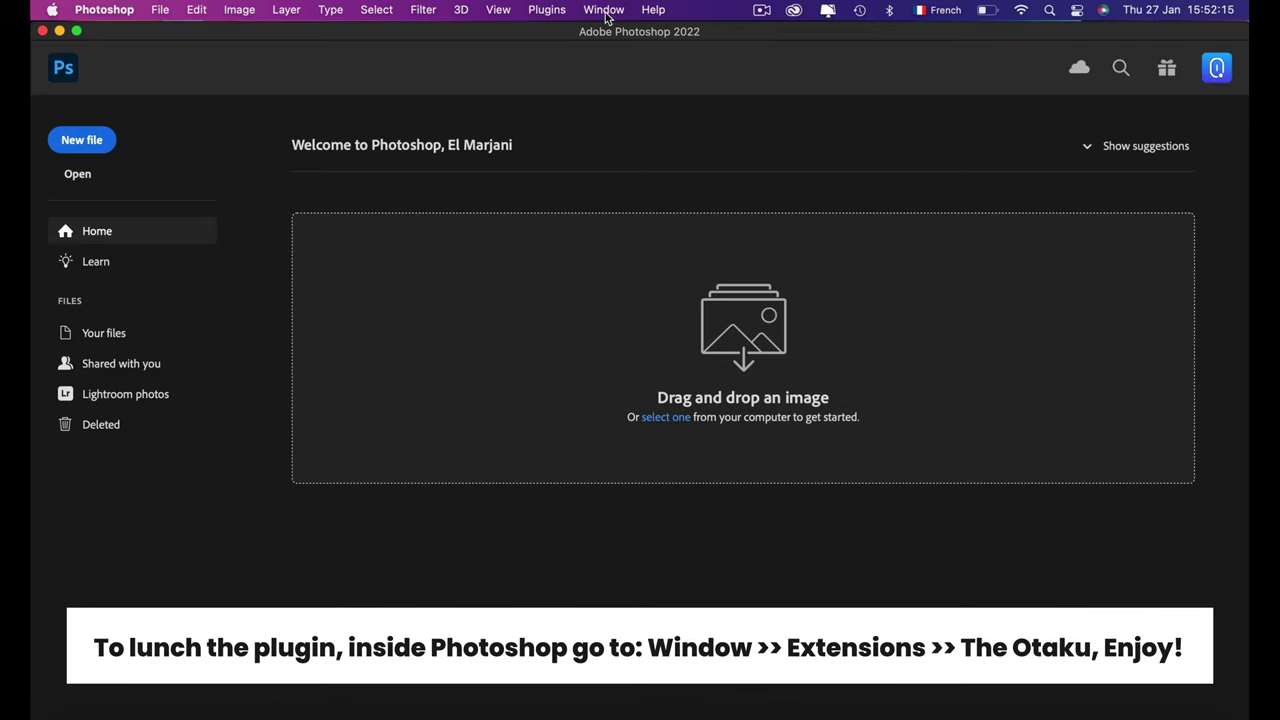
Step: Open The Otaku panel from Window > Extensions (legacy)
left_click(605, 10)
mouse_move(632, 88)
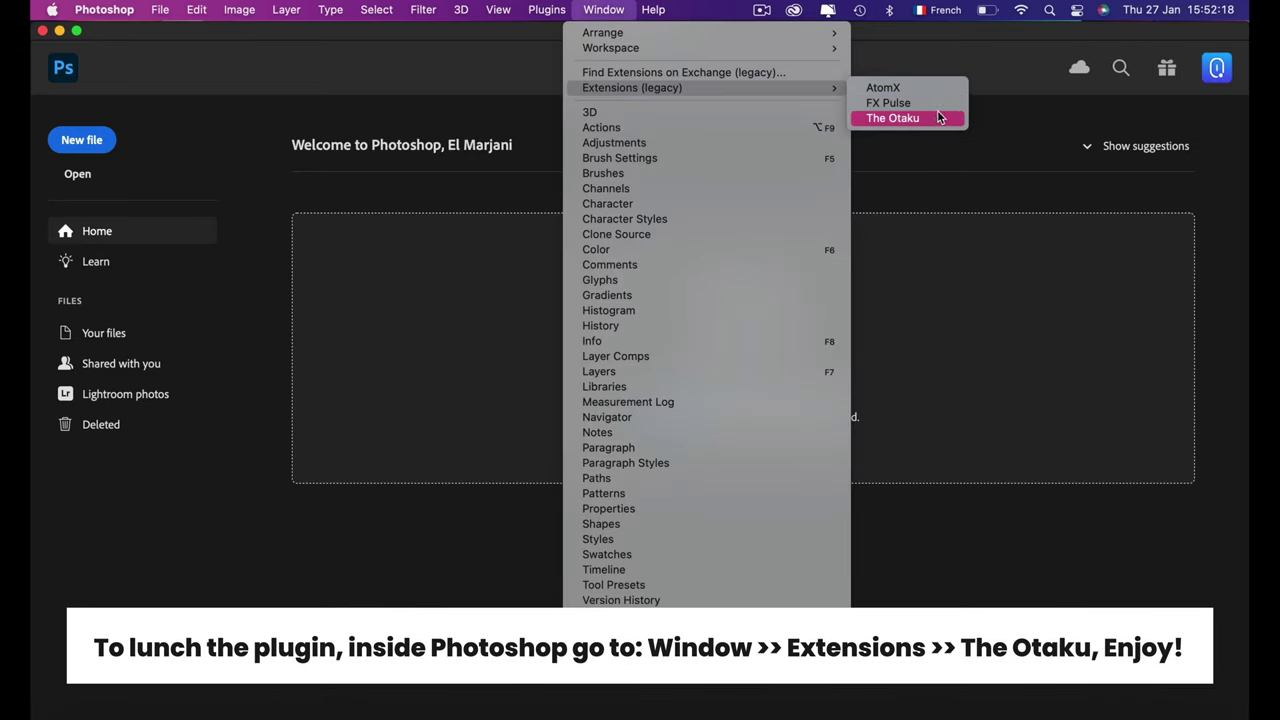
left_click(934, 121)
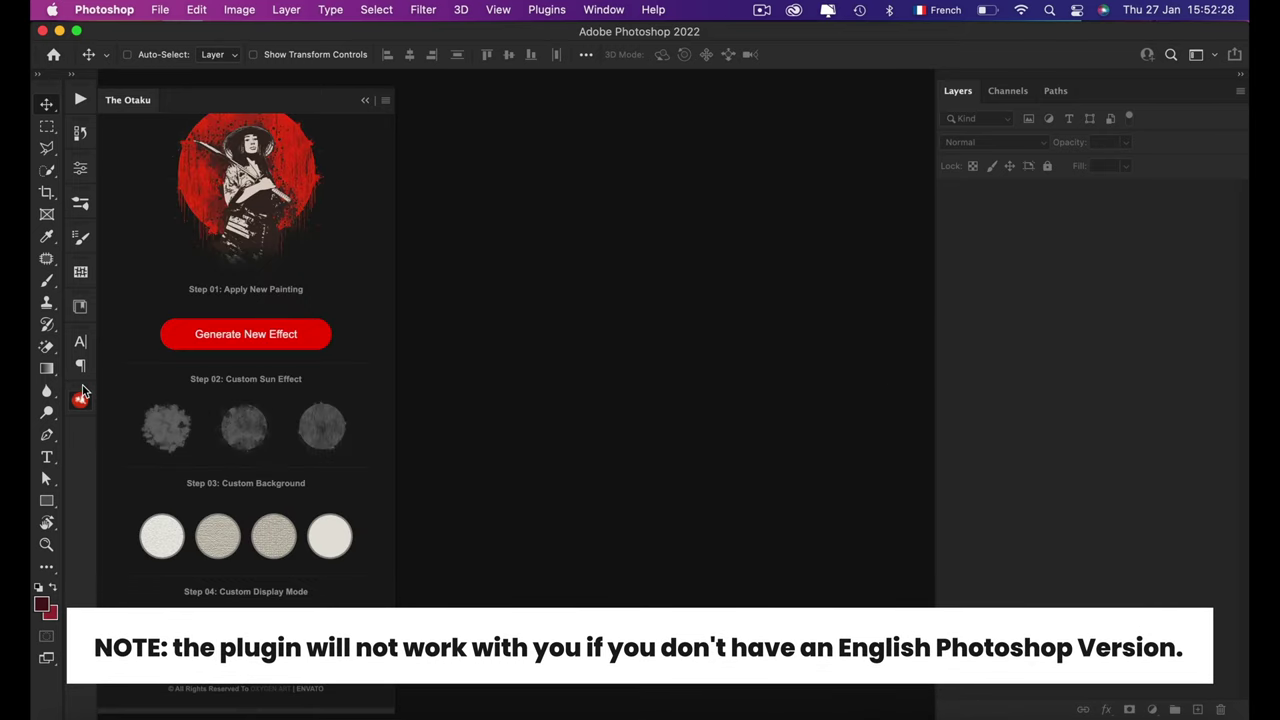
Step: Dock The Otaku panel beside Layers and view its Plugin Infos page
mouse_move(80, 399)
left_mouse_down()
mouse_move(872, 162)
mouse_move(926, 128)
left_mouse_up()
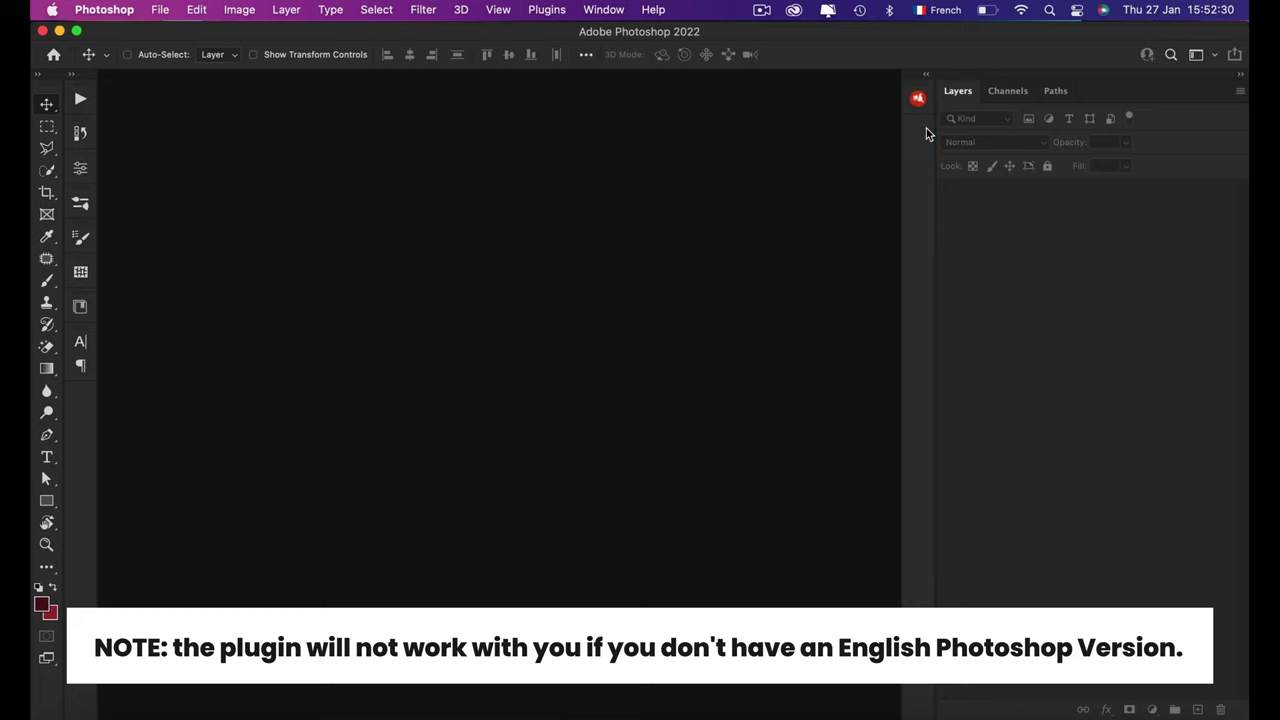
left_click(919, 100)
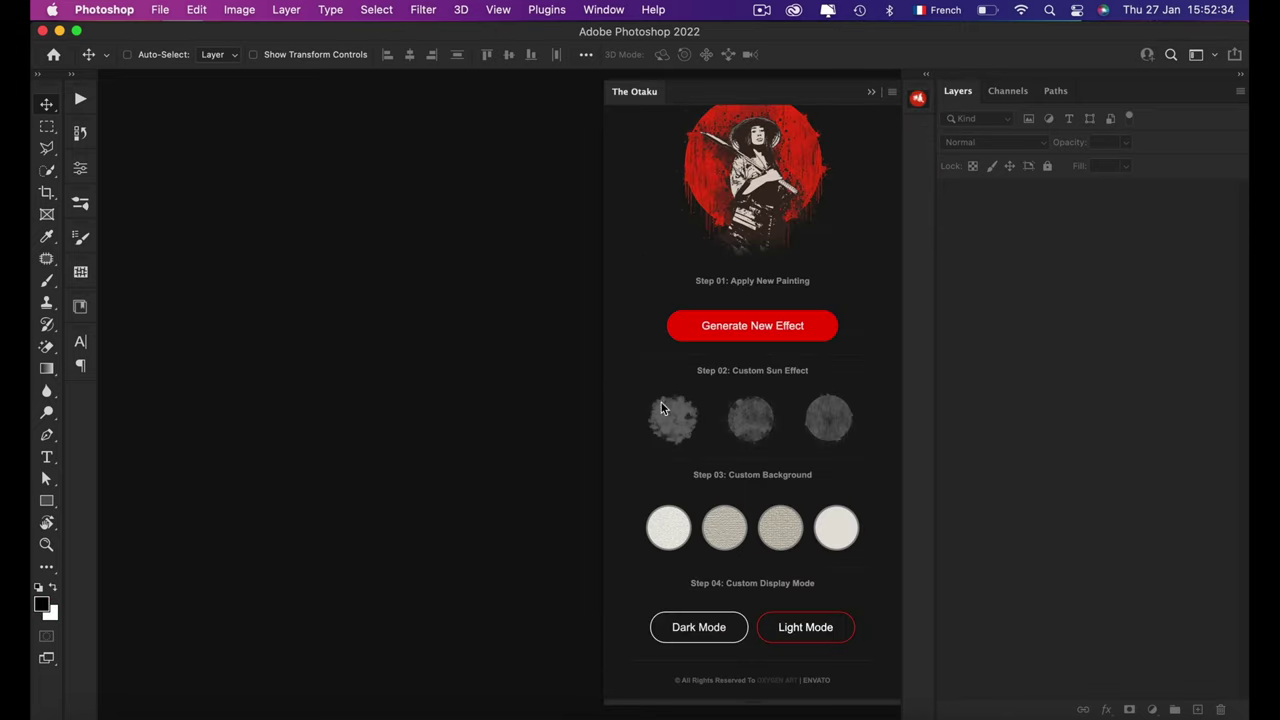
left_click(892, 92)
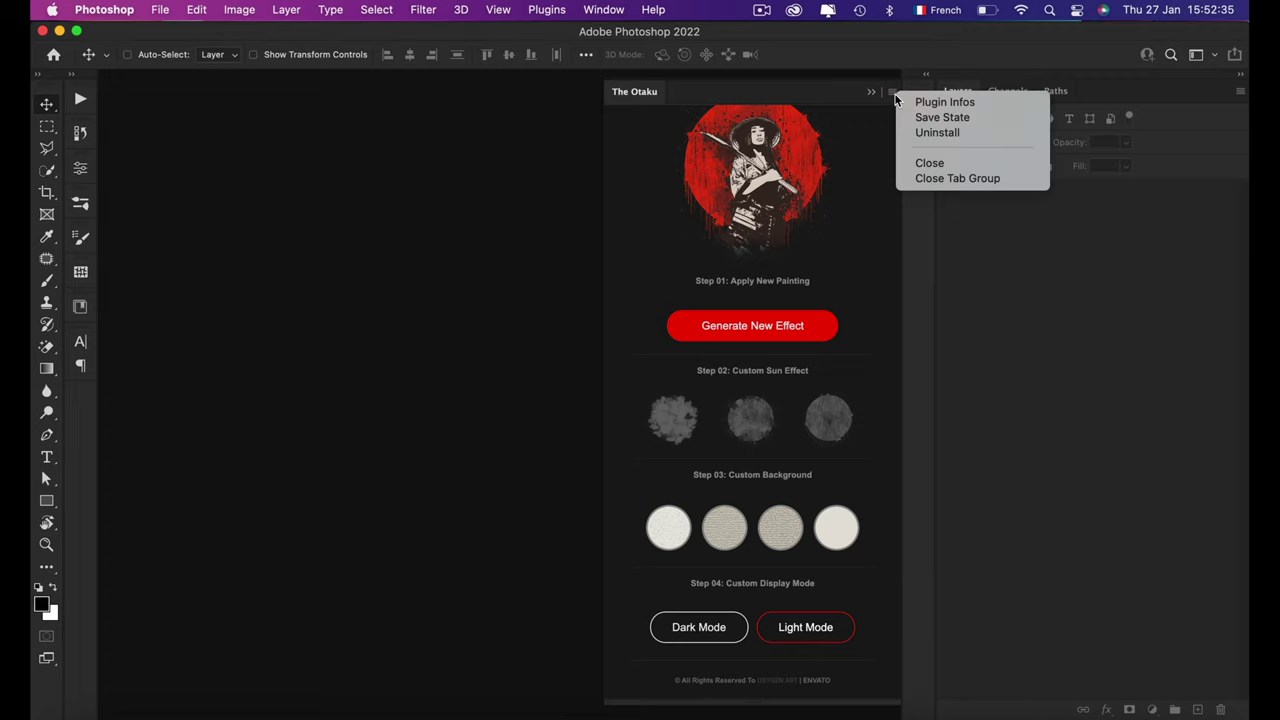
left_click(946, 102)
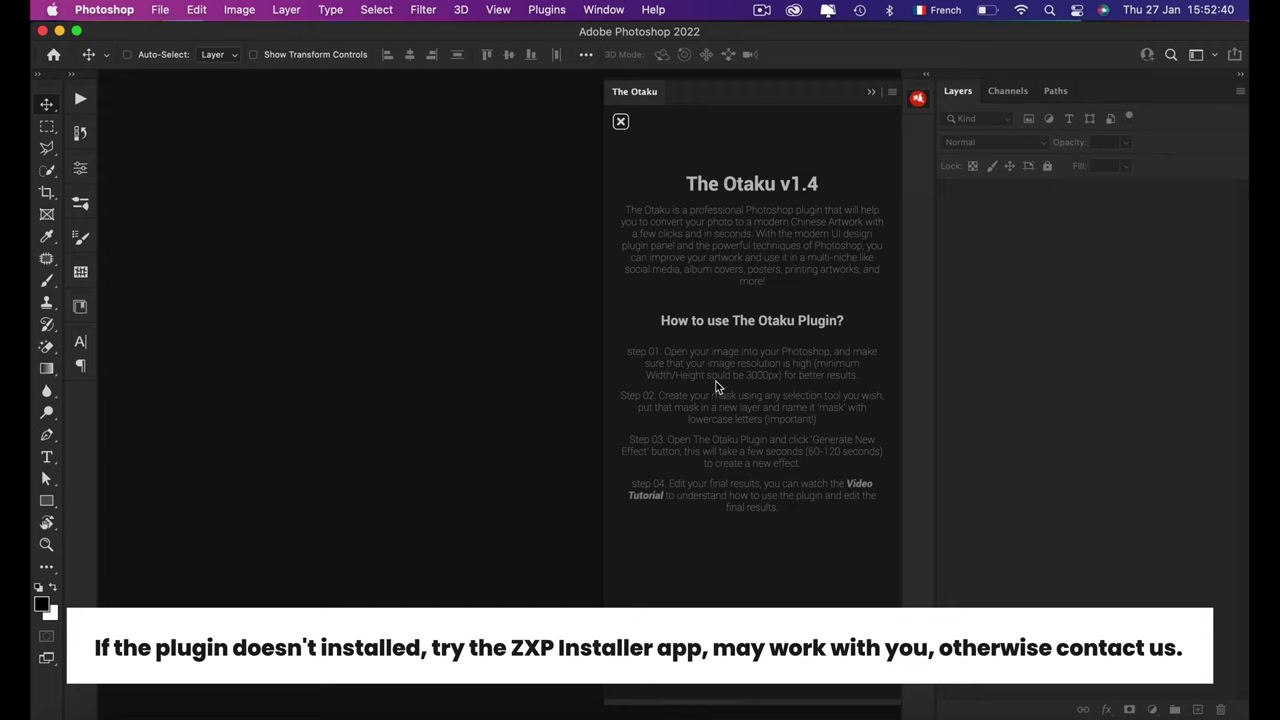
left_click(621, 123)
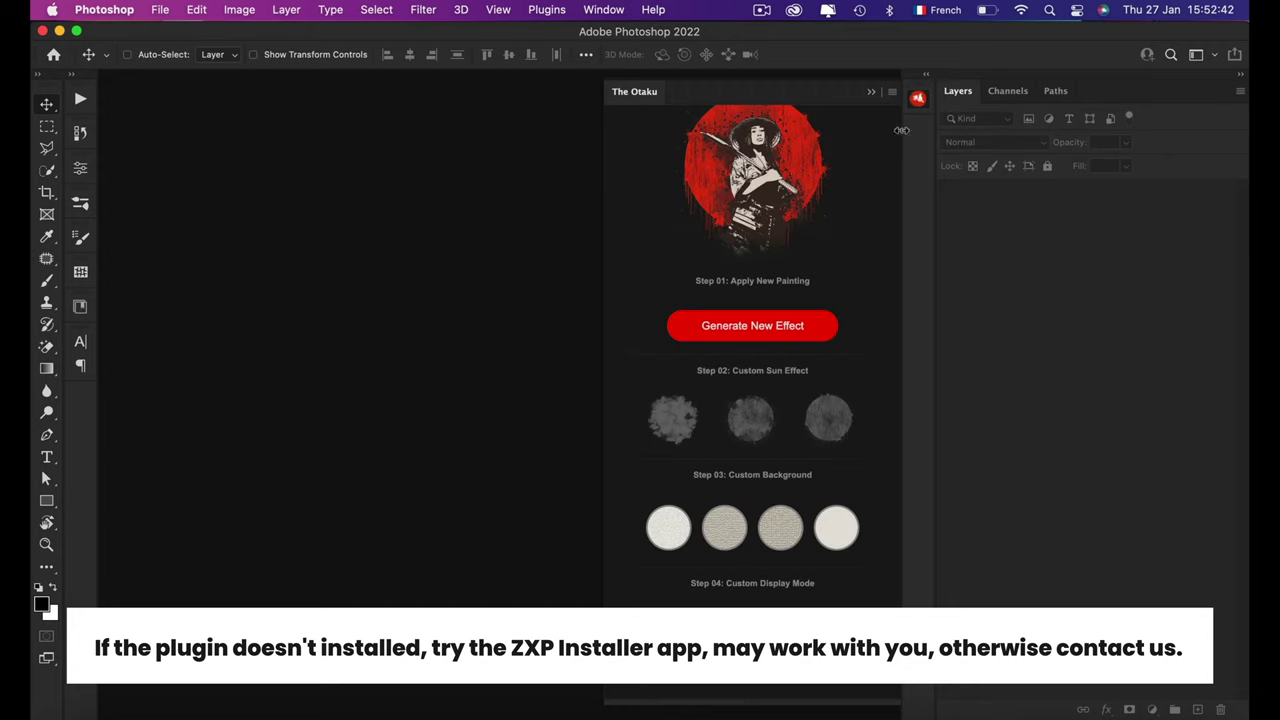
left_click(890, 92)
left_click(940, 98)
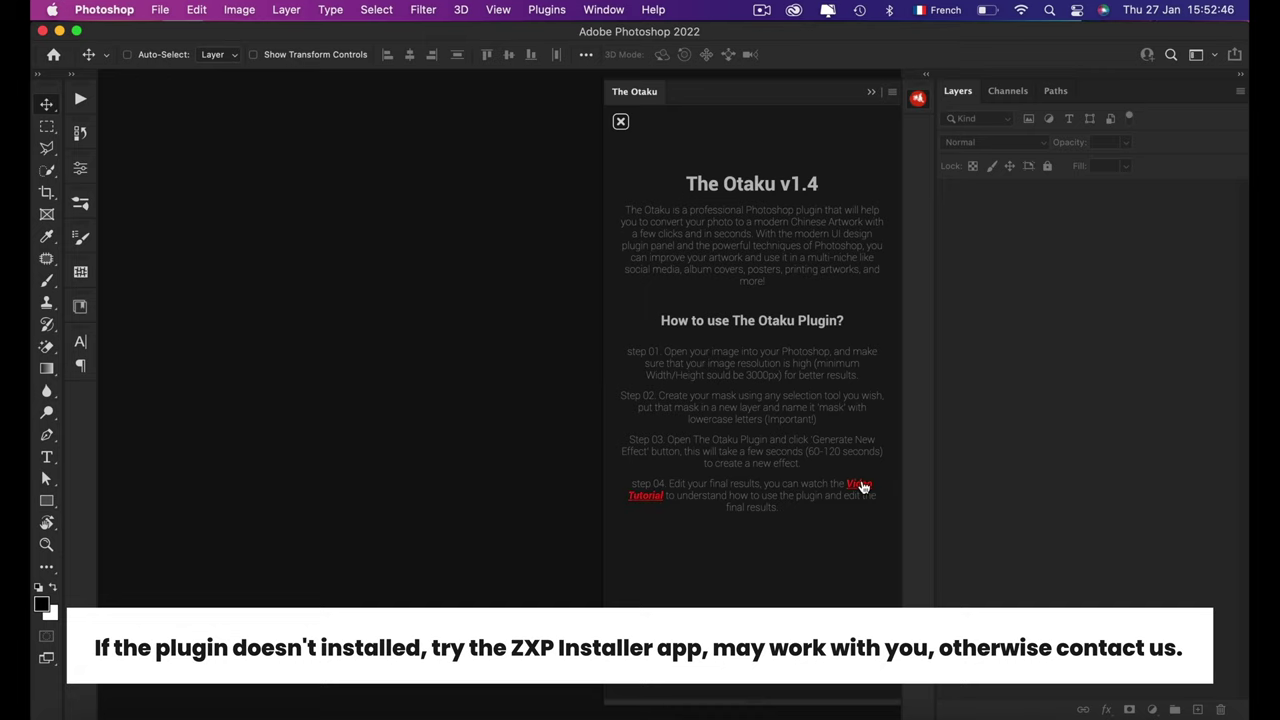
Step: Widen The Otaku panel and enable Save State in its flyout menu
left_click_drag(593, 699, 558, 699)
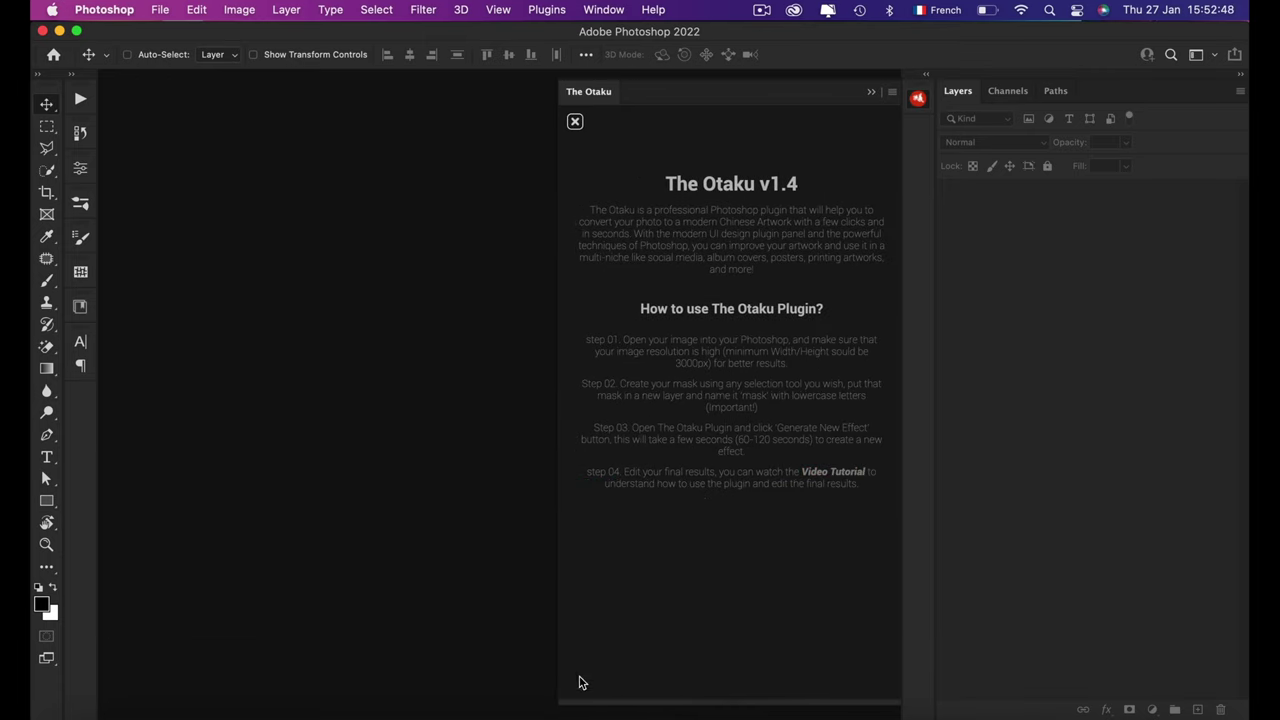
left_click(892, 91)
left_click(916, 108)
left_click(892, 91)
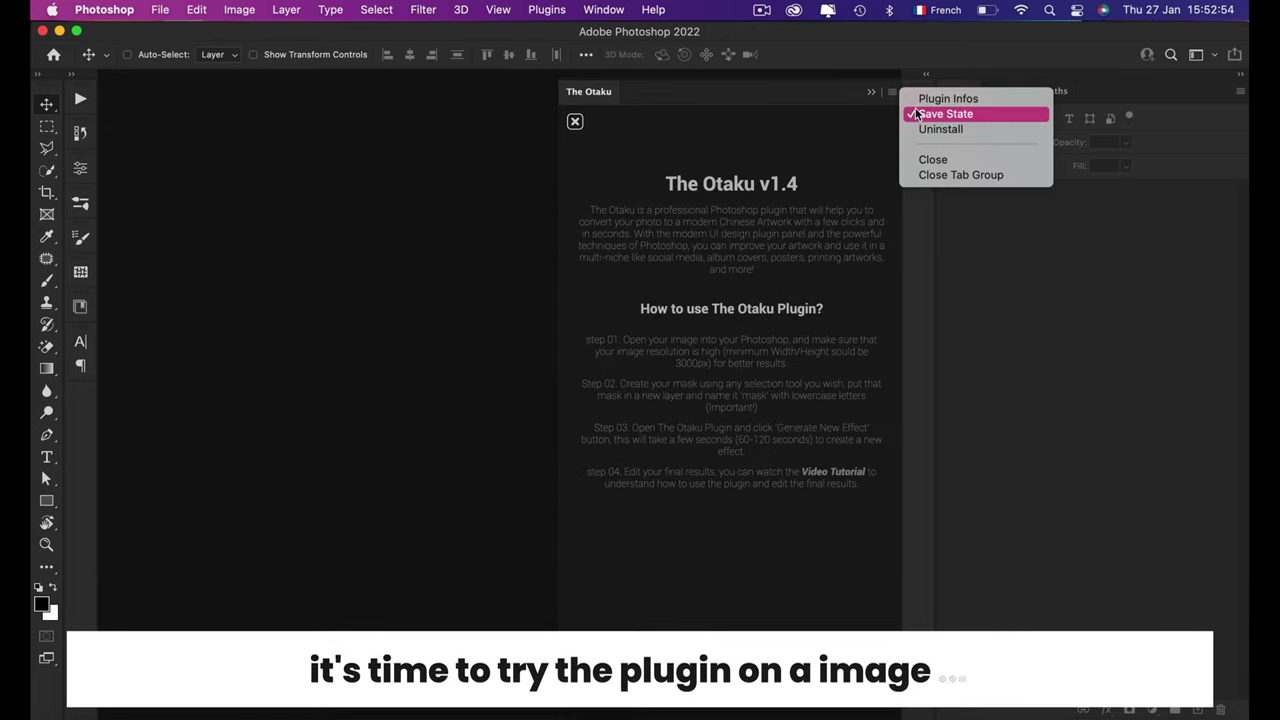
left_click(916, 112)
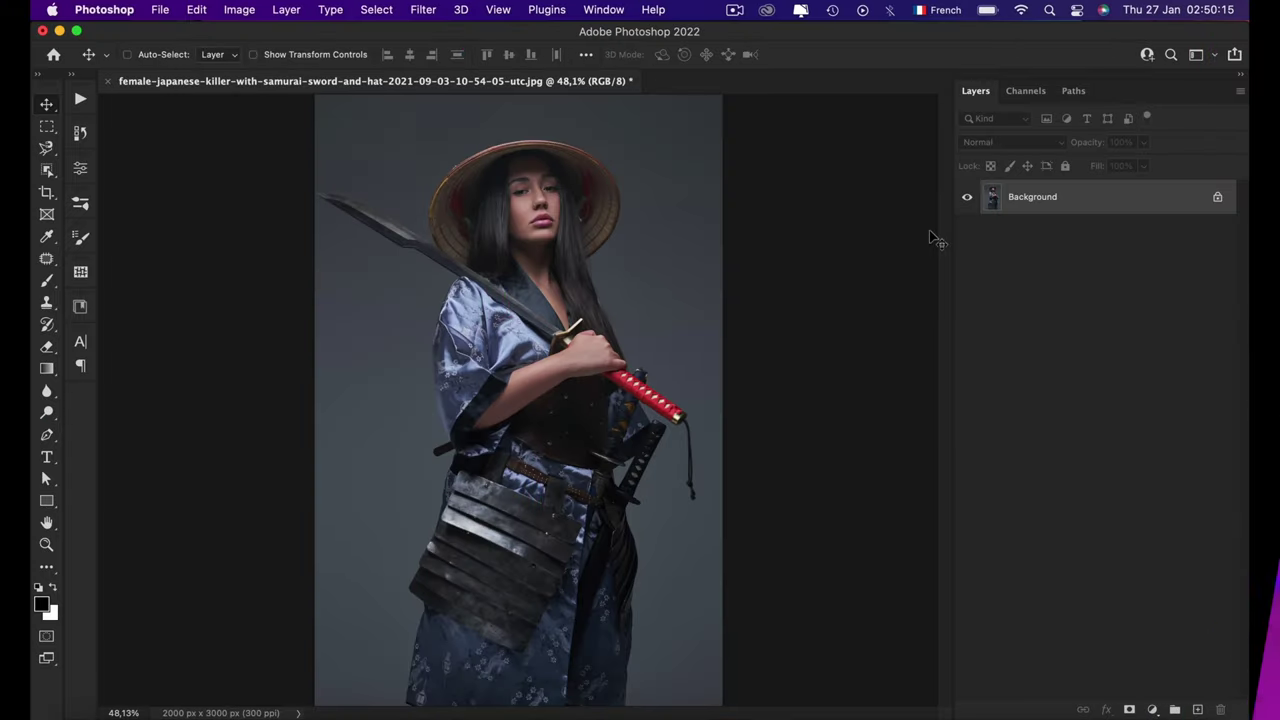
Step: Fit the photo on screen and confirm Image Size at 2000 × 3000 px, 300 ppi
scroll(547, 465, "down", 2)
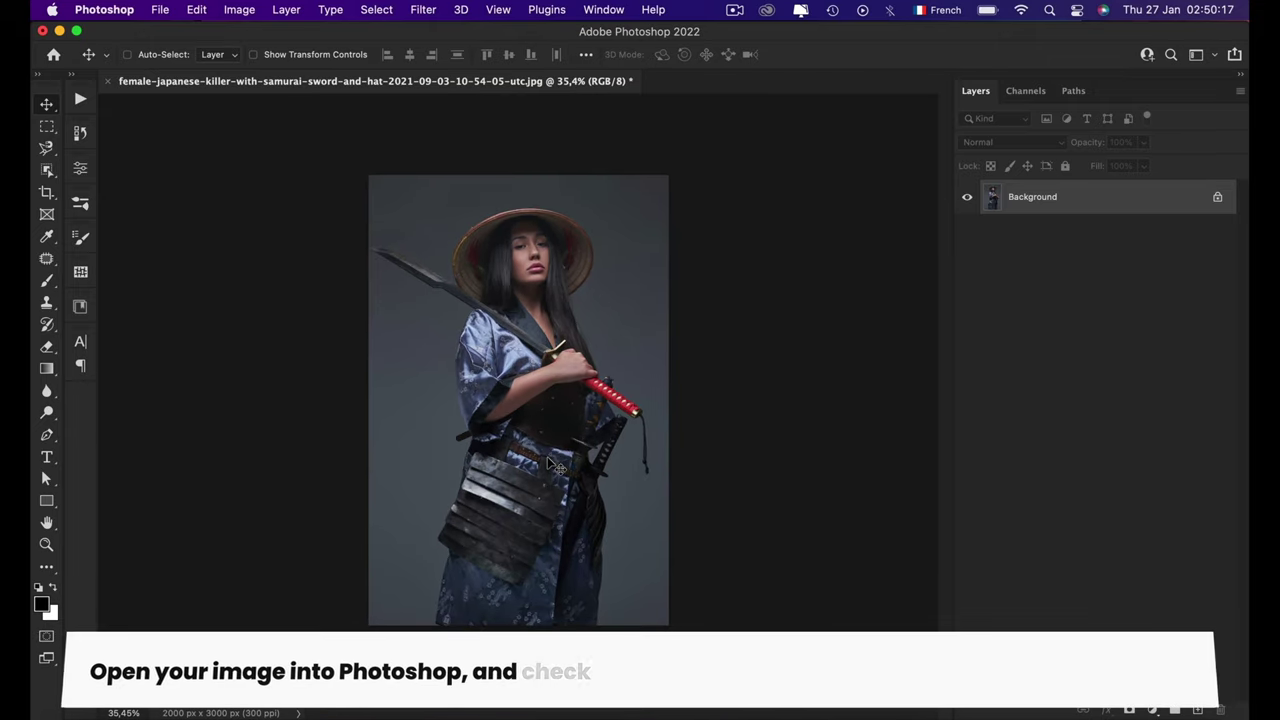
scroll(440, 352, "up", 1)
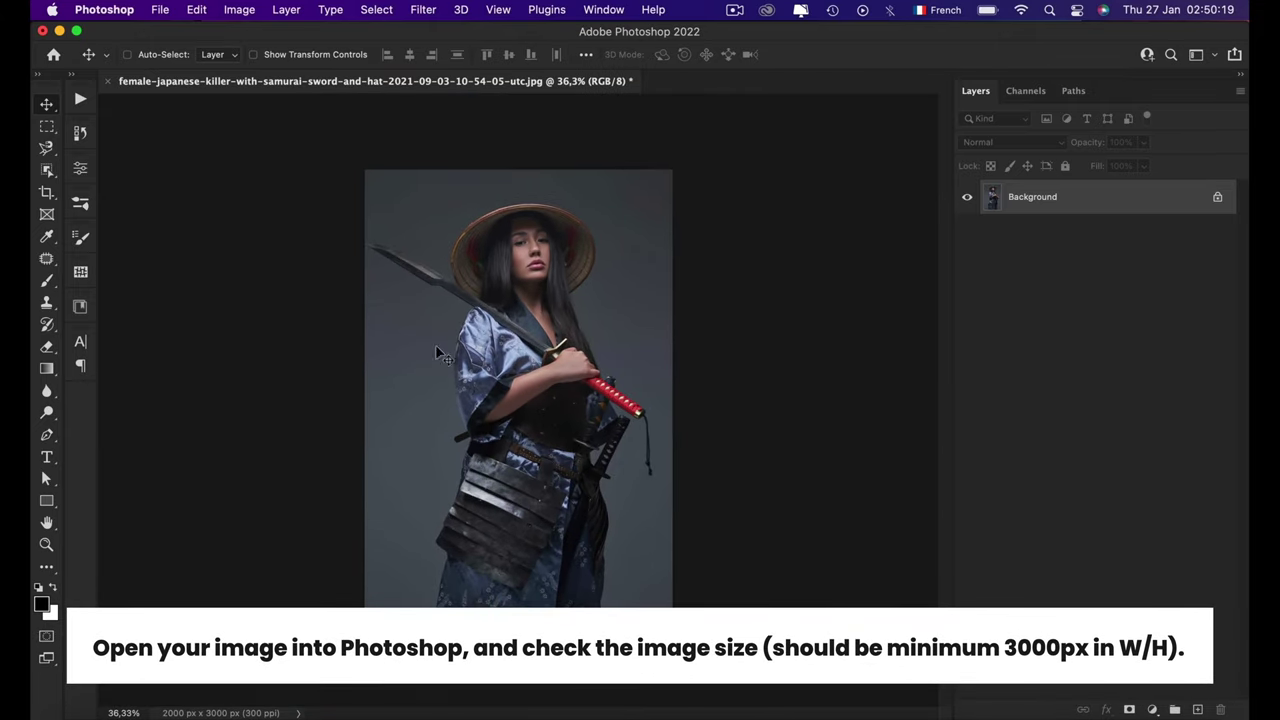
key("super+0")
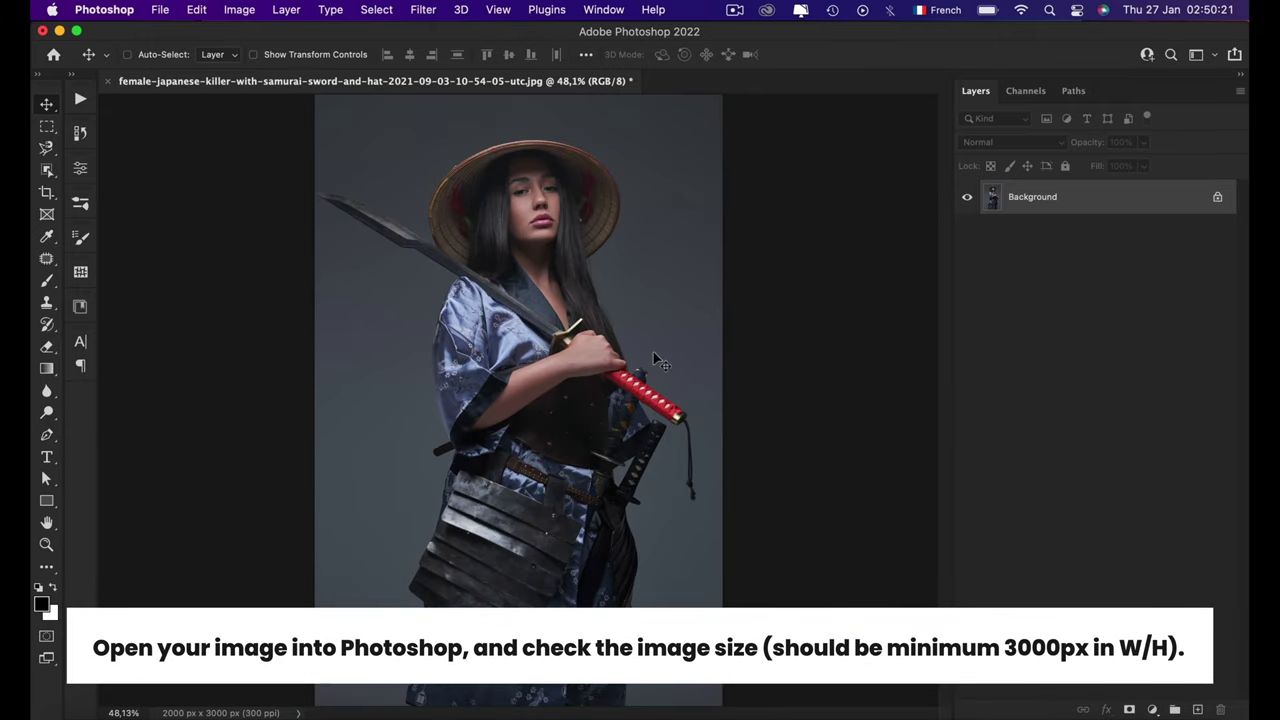
left_click(255, 12)
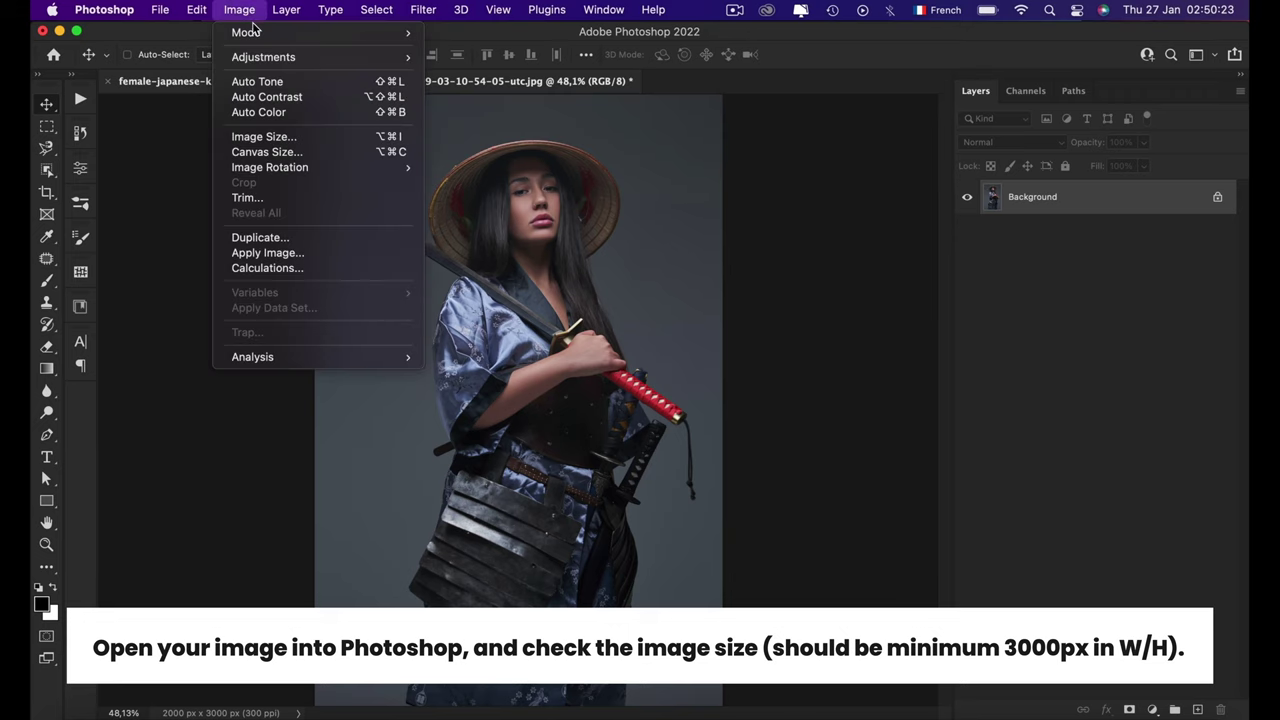
left_click(270, 137)
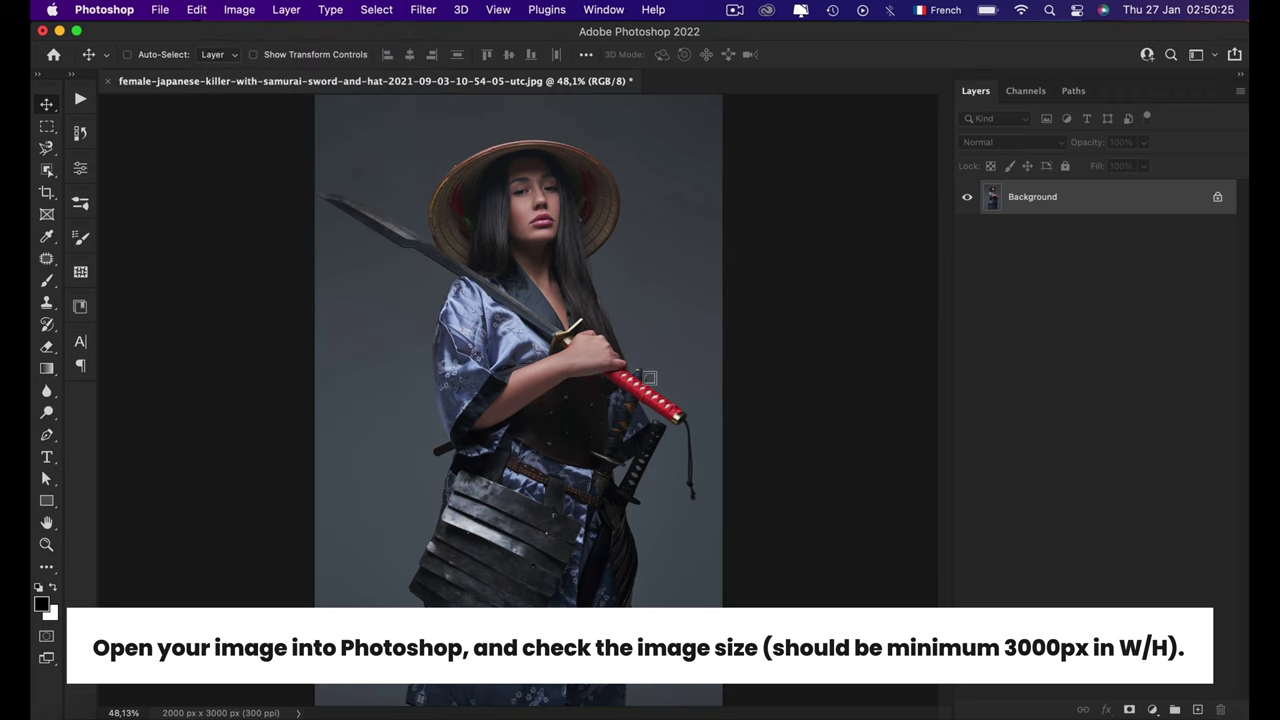
left_click_drag(692, 310, 650, 314)
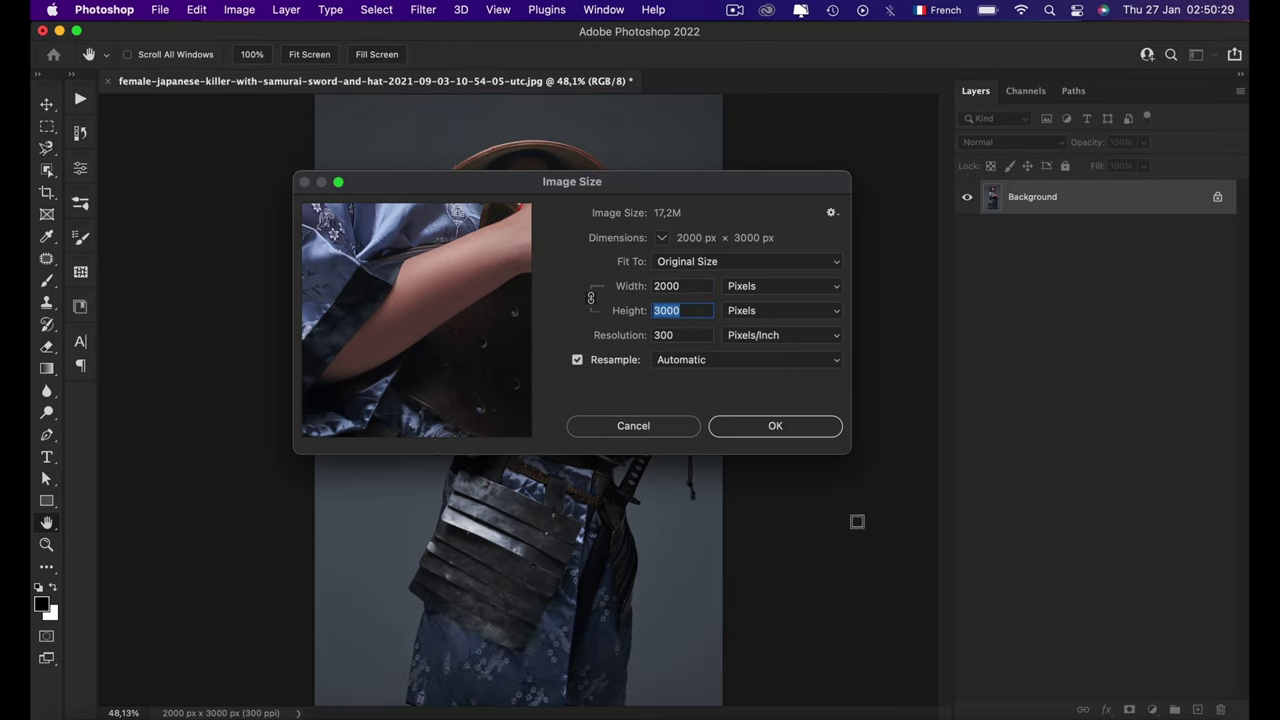
left_click(785, 428)
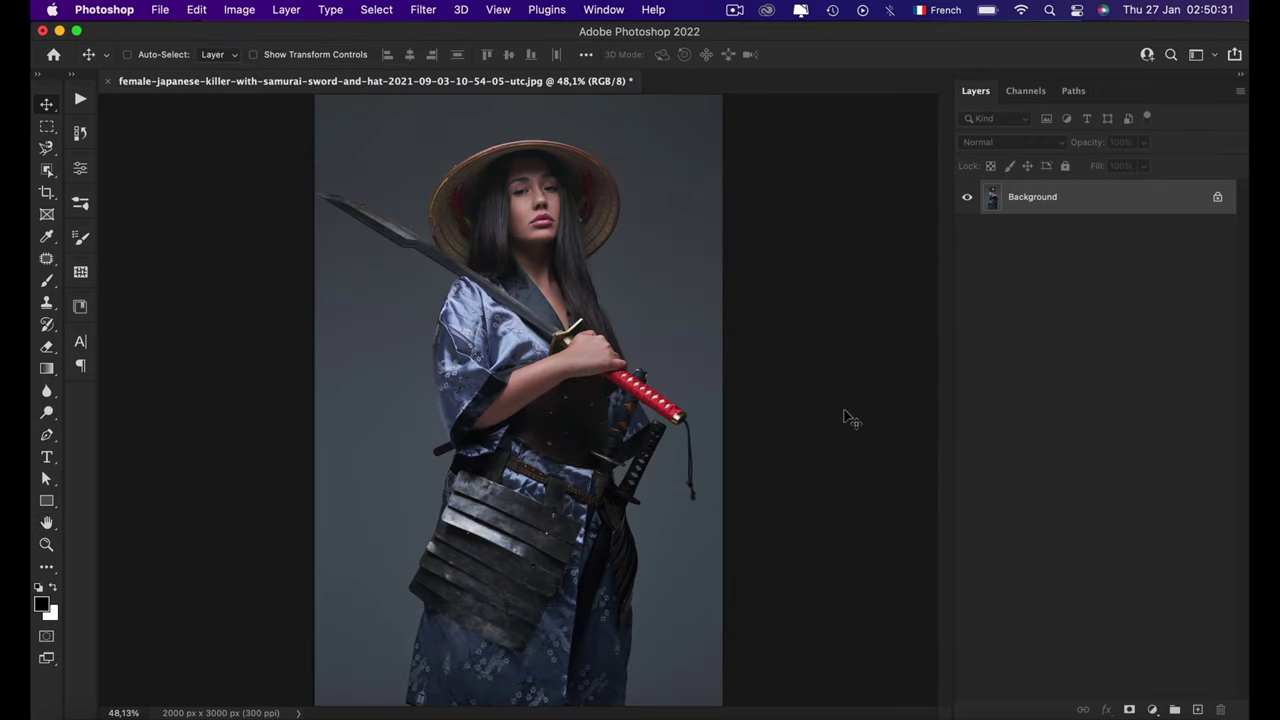
Step: Review The Otaku panel's steps, collapse it, and fit the photo on screen
left_click(601, 12)
mouse_move(632, 88)
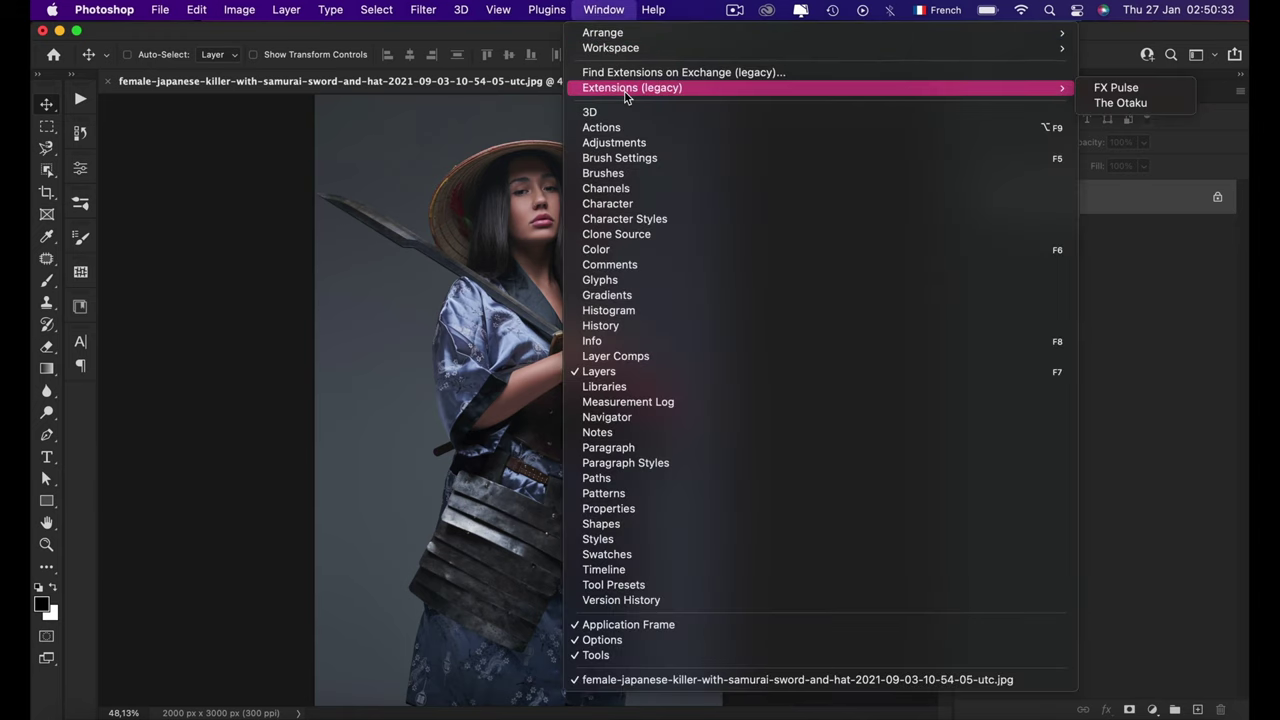
left_click(1118, 104)
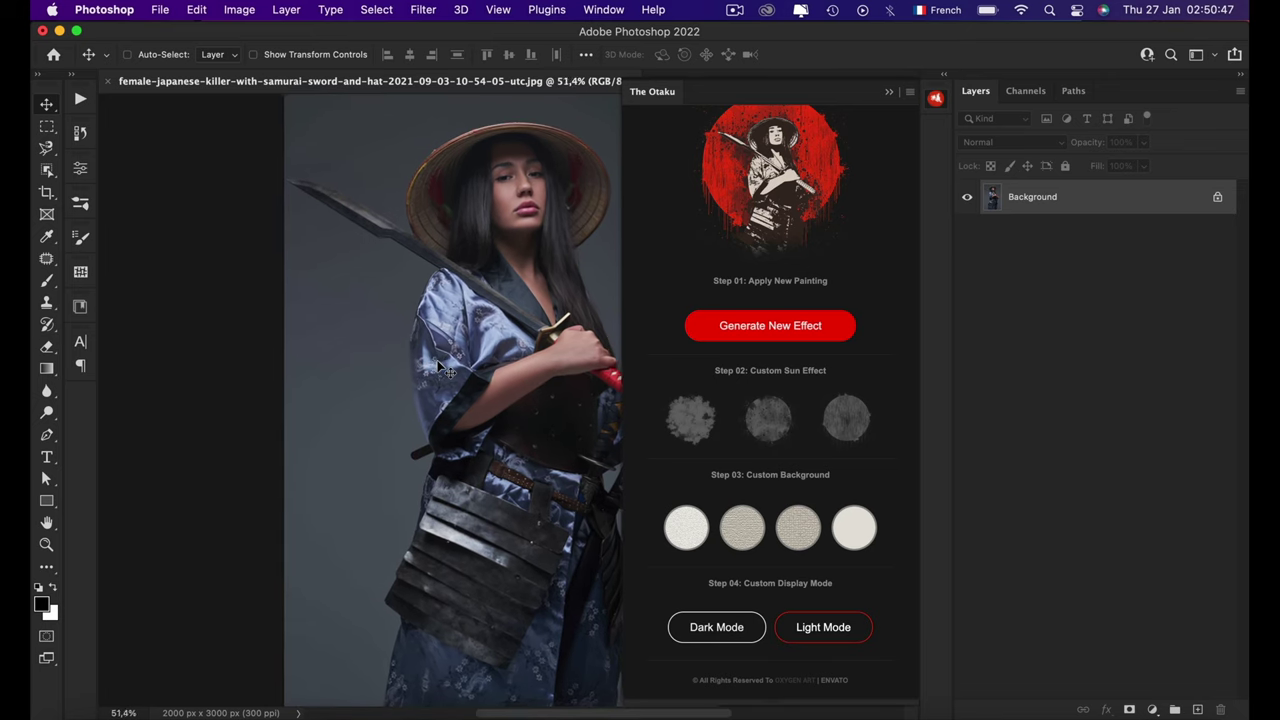
scroll(445, 370, "up", 2)
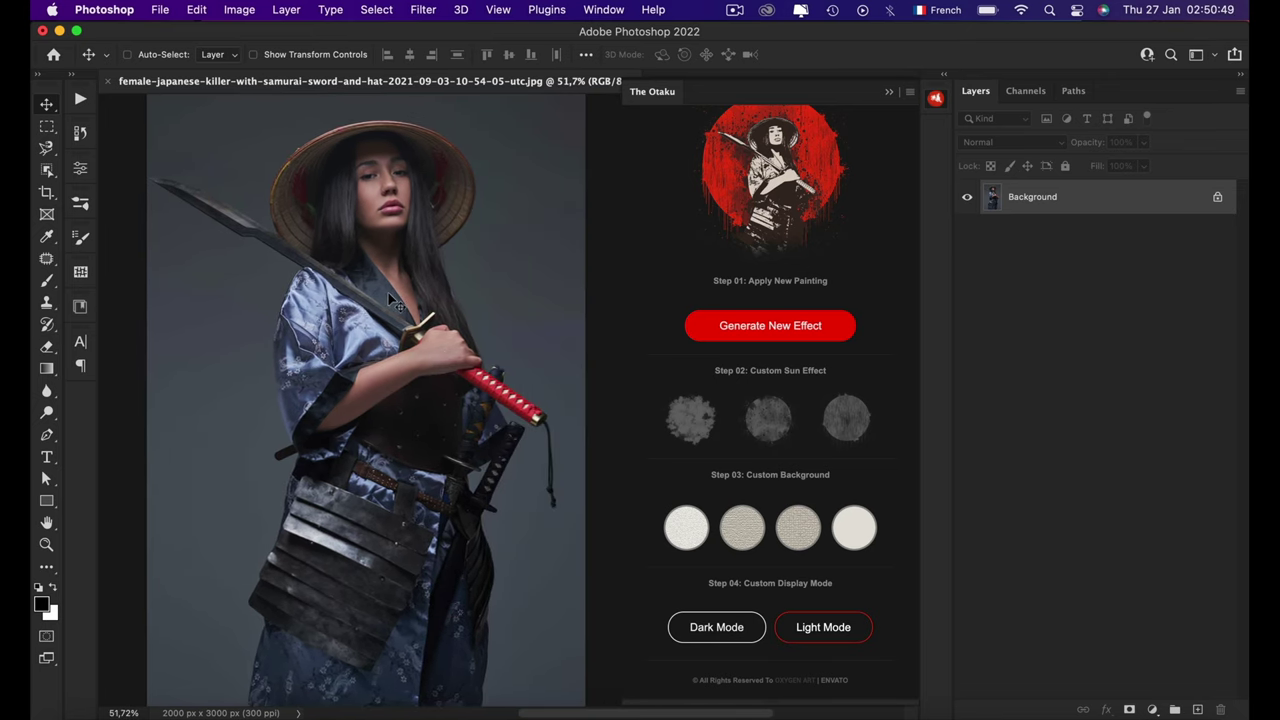
left_click(936, 100)
key("super+0")
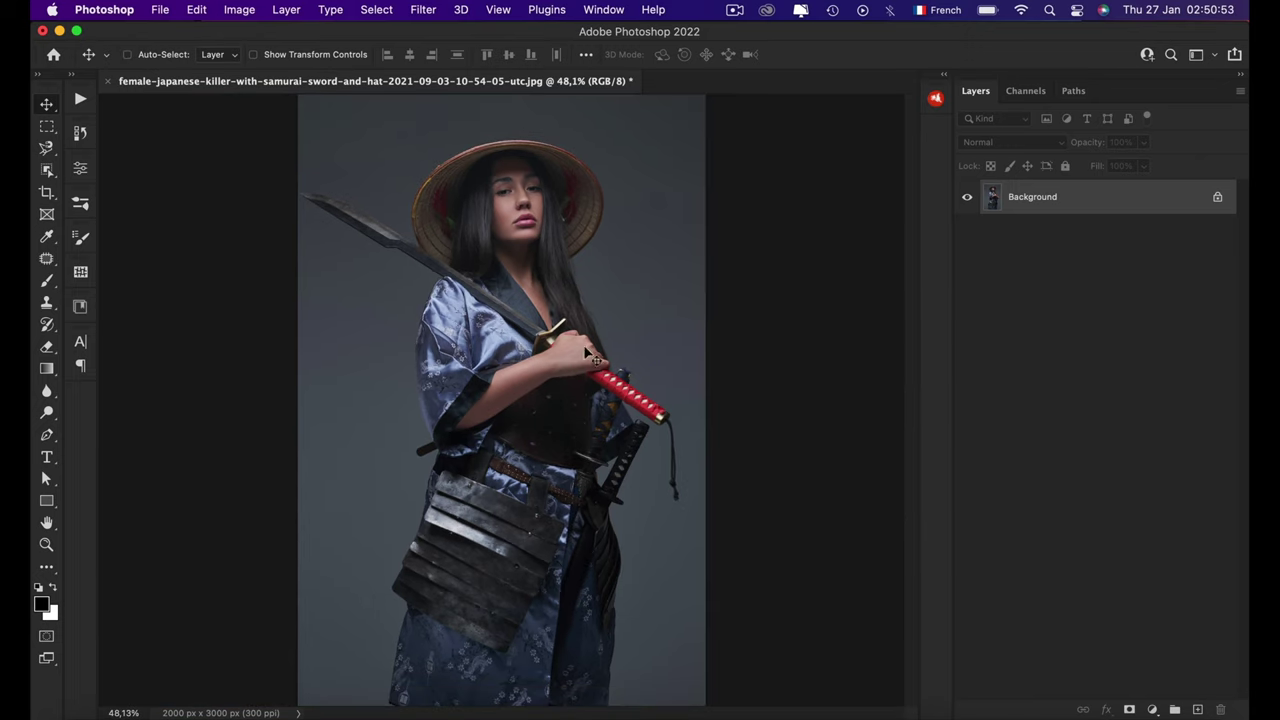
Step: Select the woman with the Object Selection Tool in Rectangle mode
left_click(45, 174)
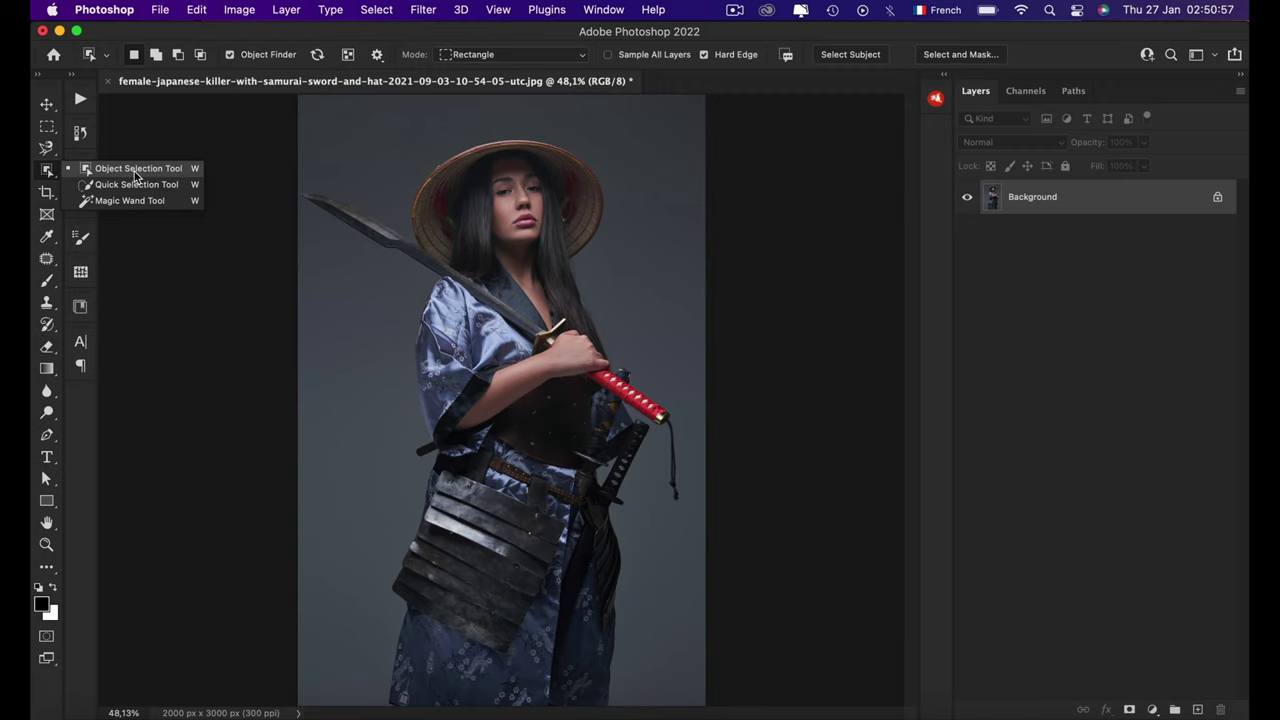
left_click(136, 176)
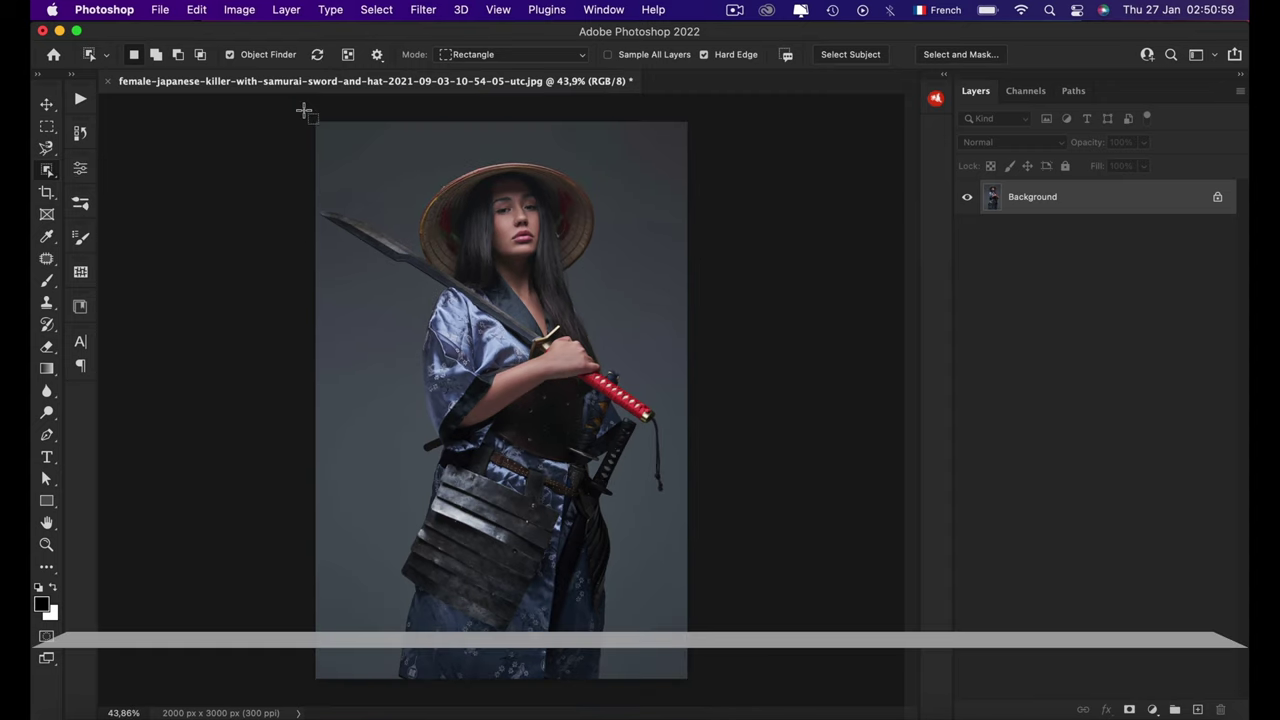
left_click(490, 54)
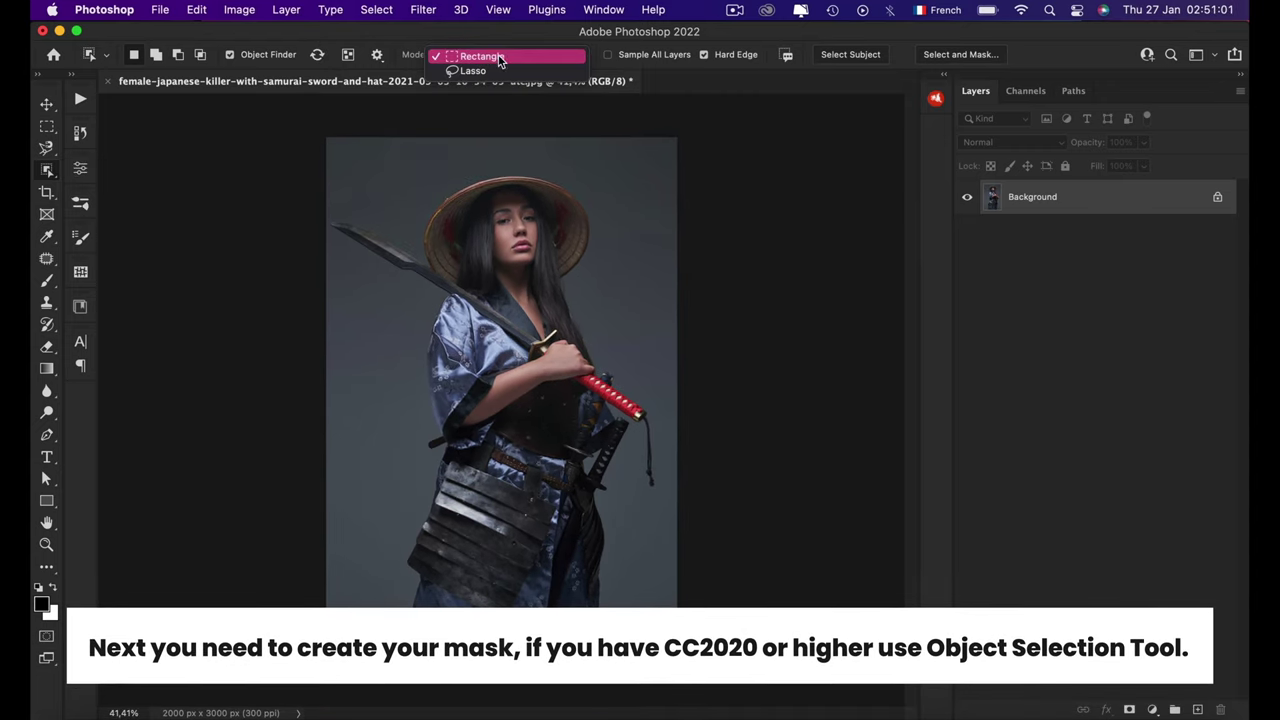
left_click(500, 58)
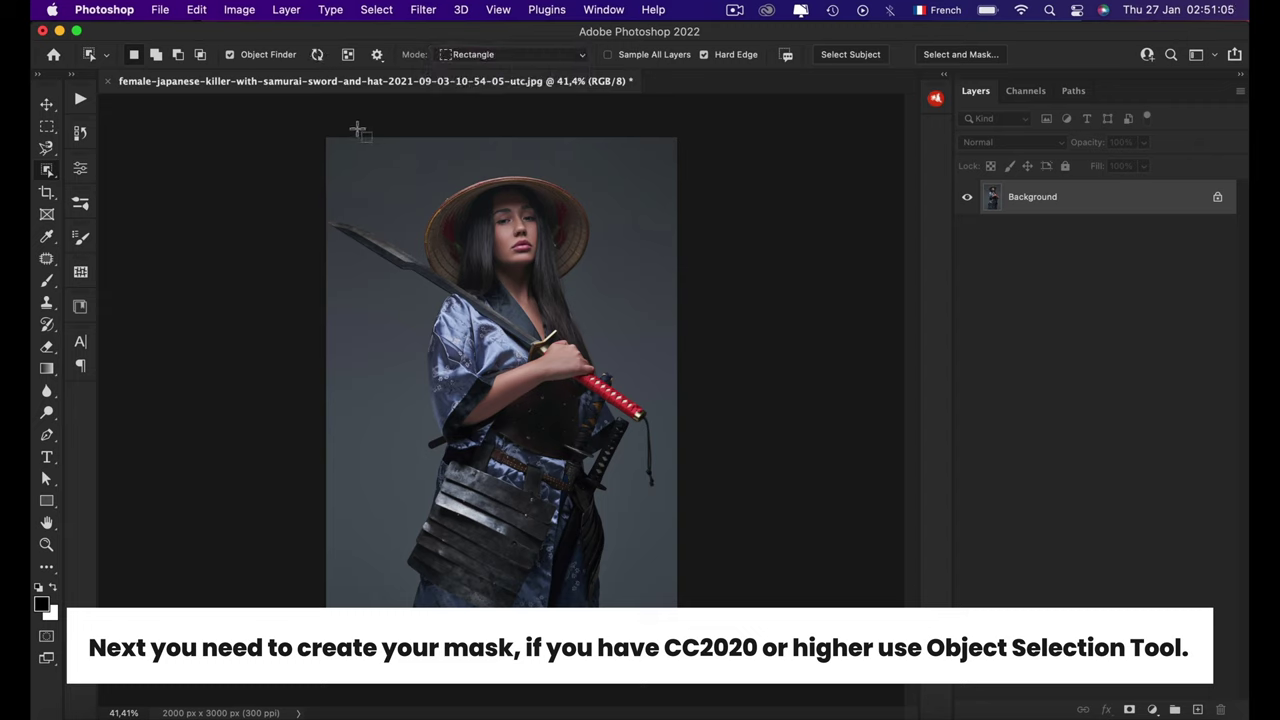
left_click_drag(314, 130, 738, 592)
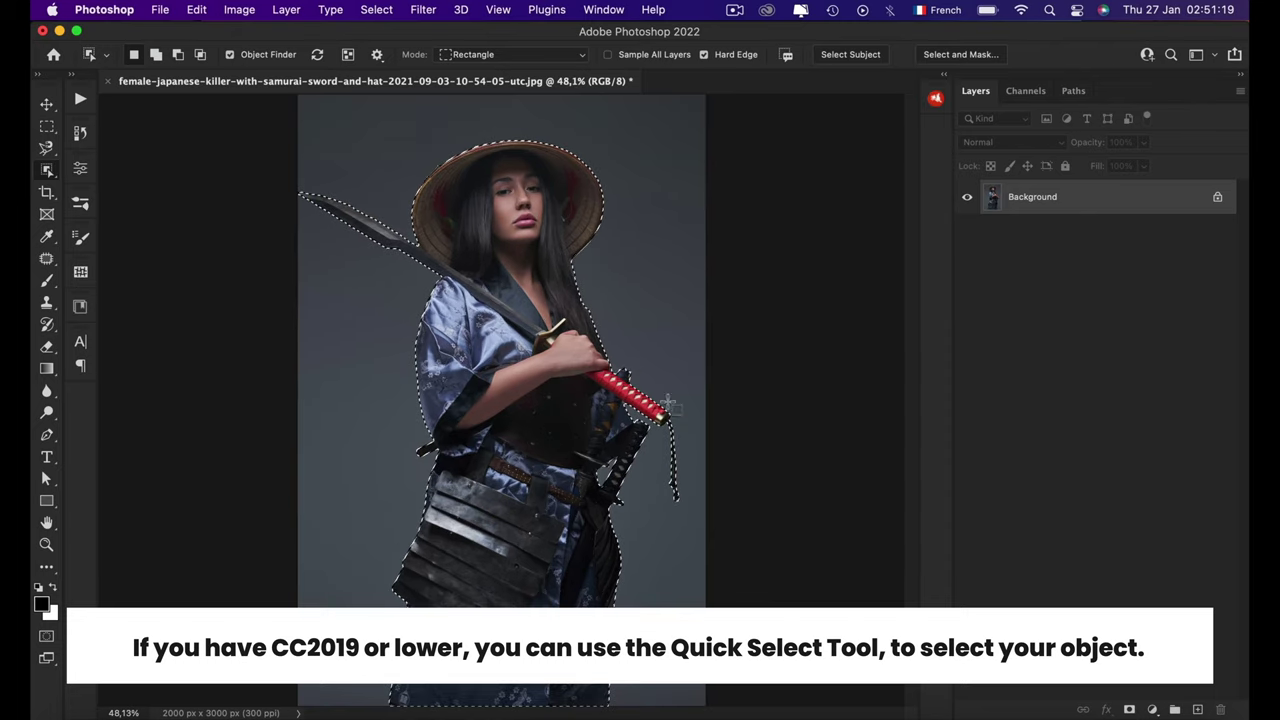
Step: Zoom in to check the selection edges, fit the image, and switch to the Move tool
scroll(620, 408, "up", 5)
scroll(620, 408, "up", 5)
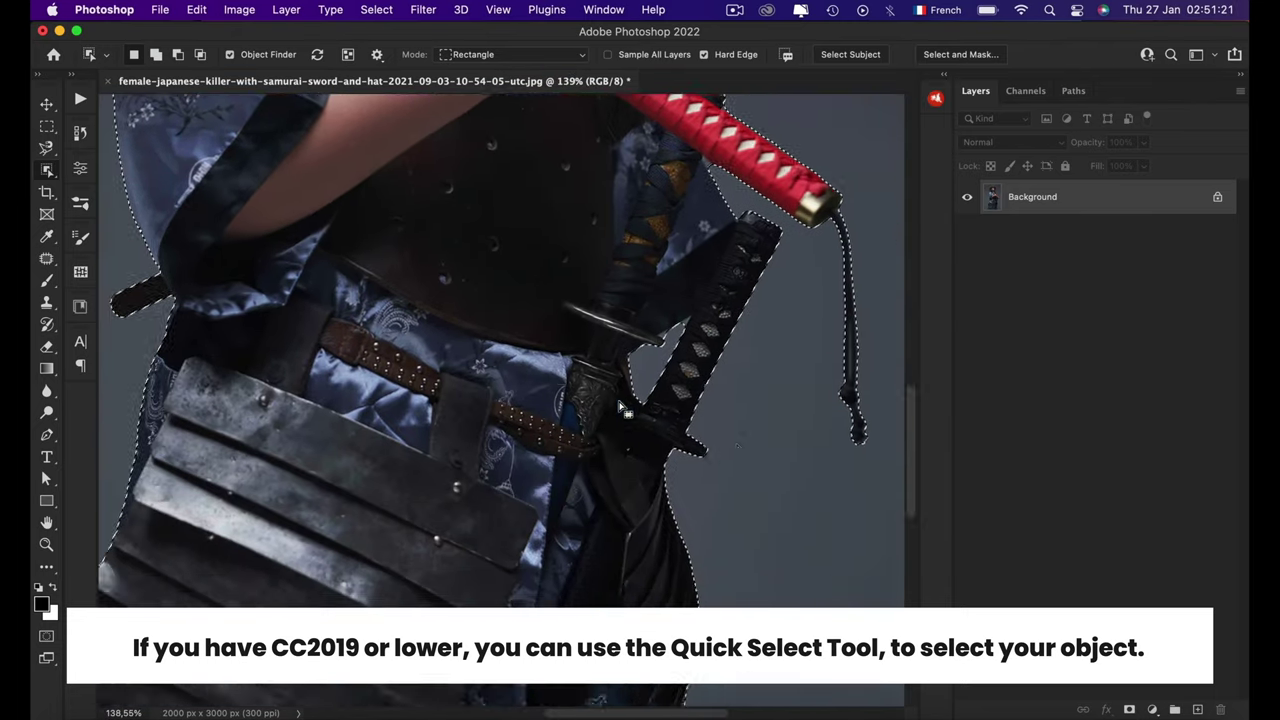
scroll(620, 408, "up", 3)
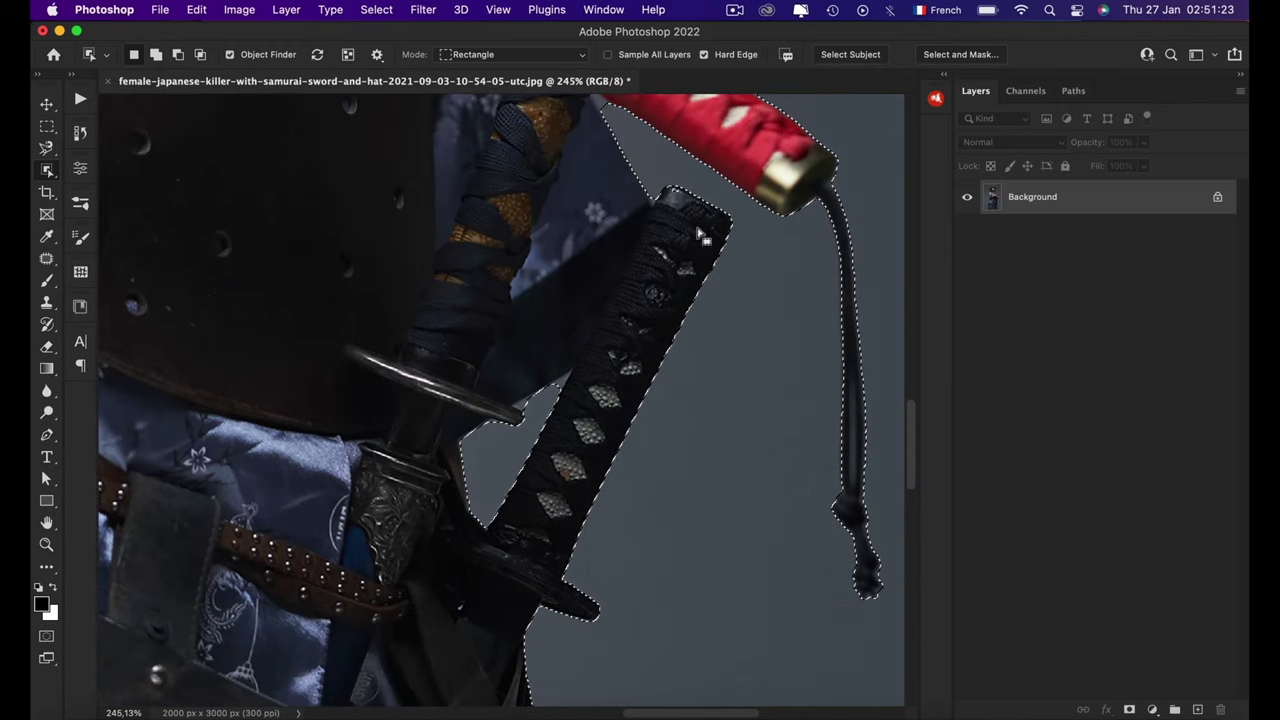
scroll(708, 194, "up", 5)
scroll(708, 194, "up", 3)
scroll(708, 194, "up", 5)
scroll(708, 194, "up", 5)
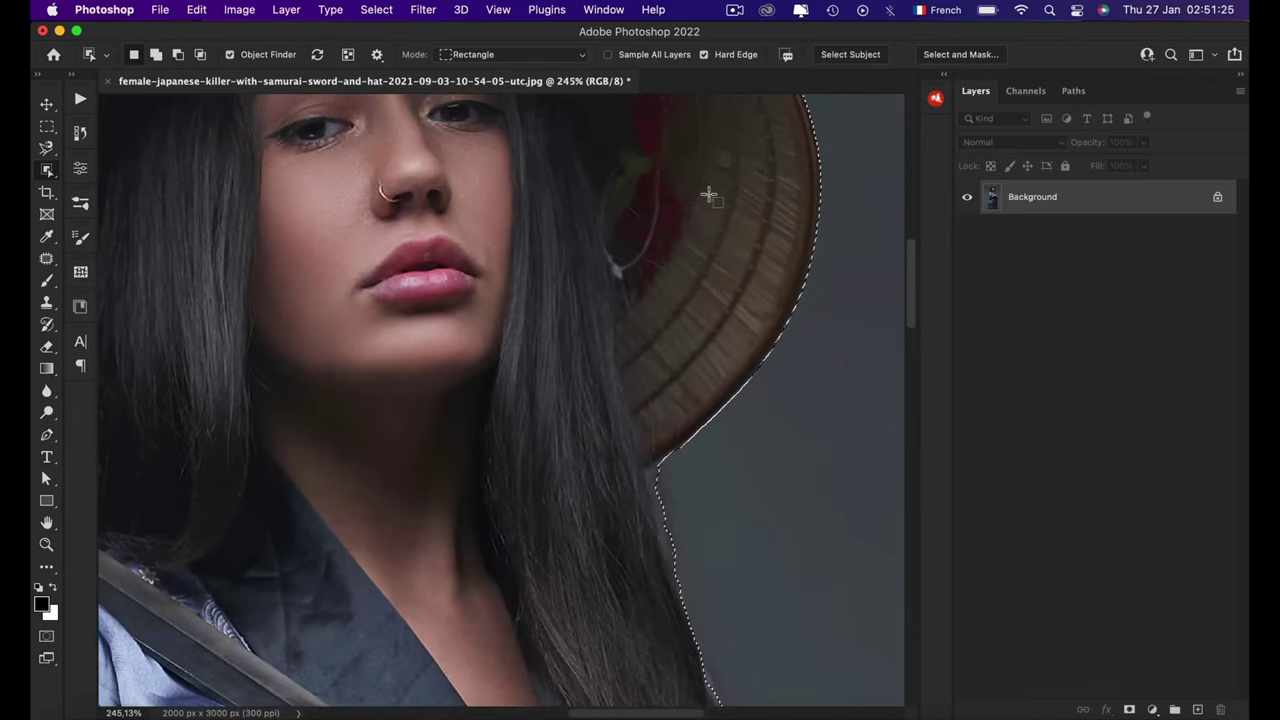
scroll(708, 194, "up", 1)
scroll(708, 194, "up", 5)
scroll(708, 194, "down", 5)
scroll(708, 194, "down", 3)
scroll(708, 194, "left", 5)
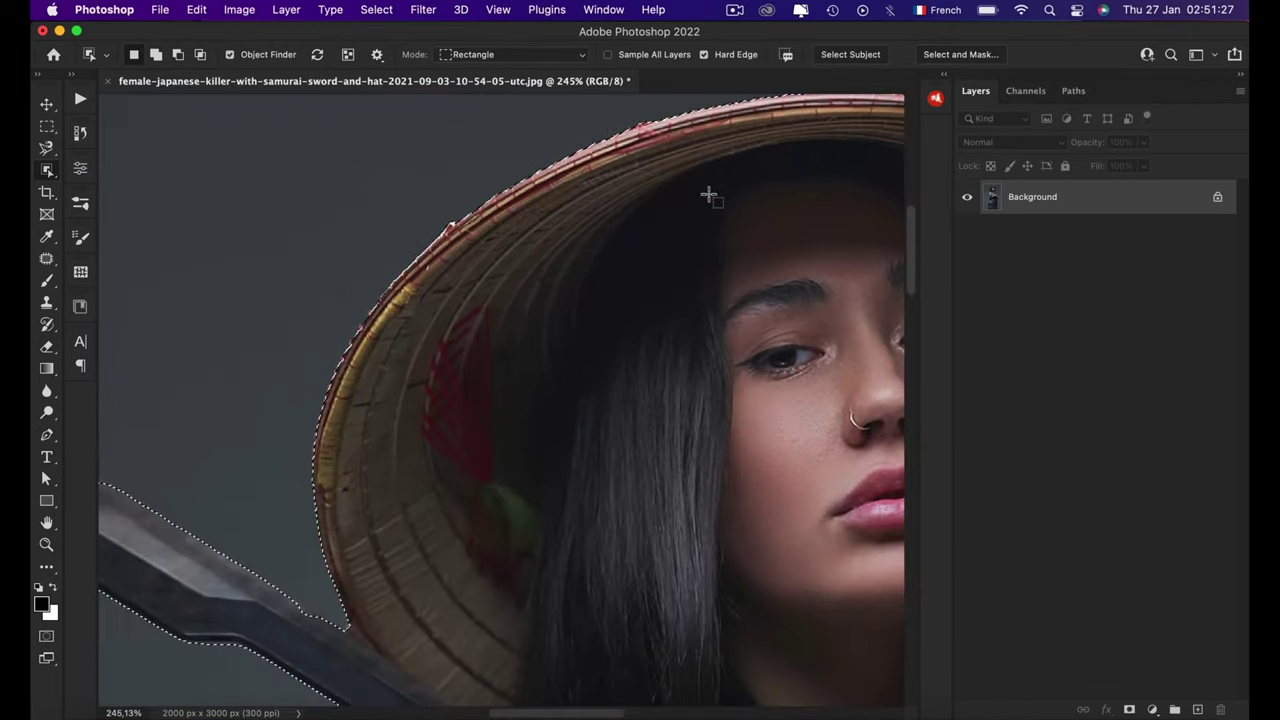
scroll(708, 194, "left", 5)
scroll(708, 194, "left", 3)
scroll(708, 194, "right", 2)
scroll(708, 194, "down", 5)
scroll(708, 194, "down", 3)
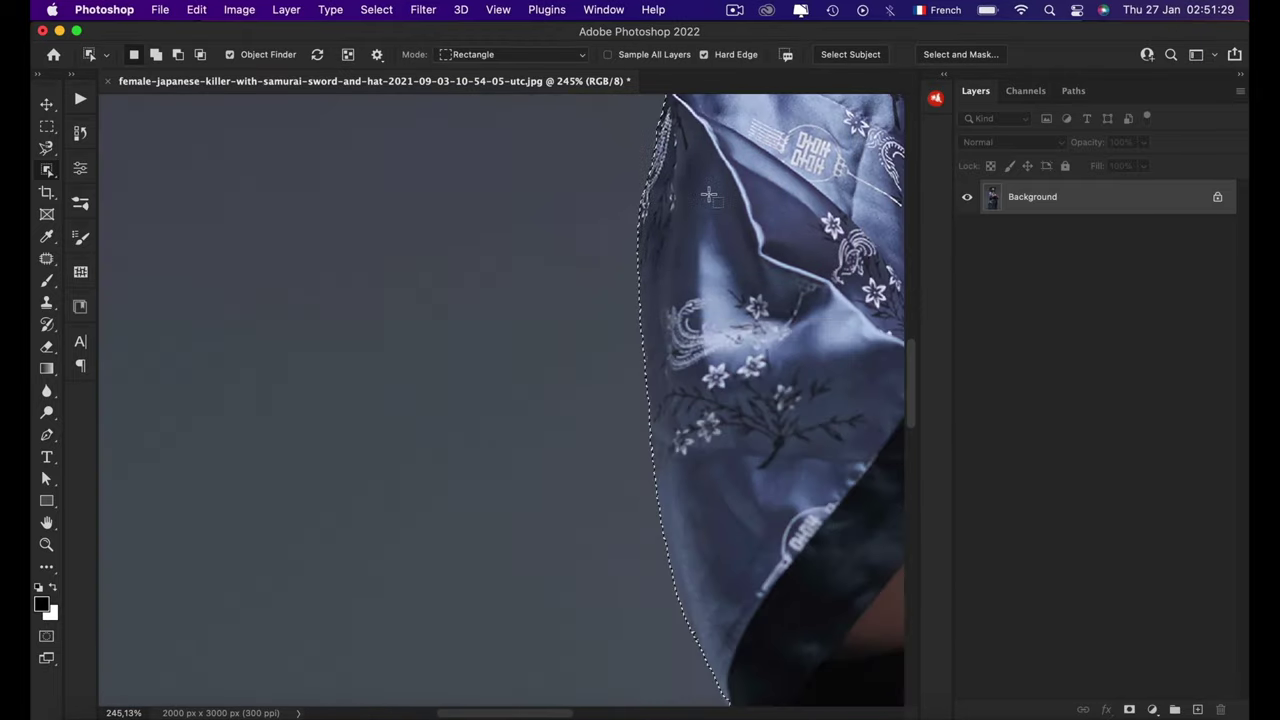
scroll(708, 194, "up", 3)
scroll(708, 194, "right", 1)
scroll(708, 194, "down", 5)
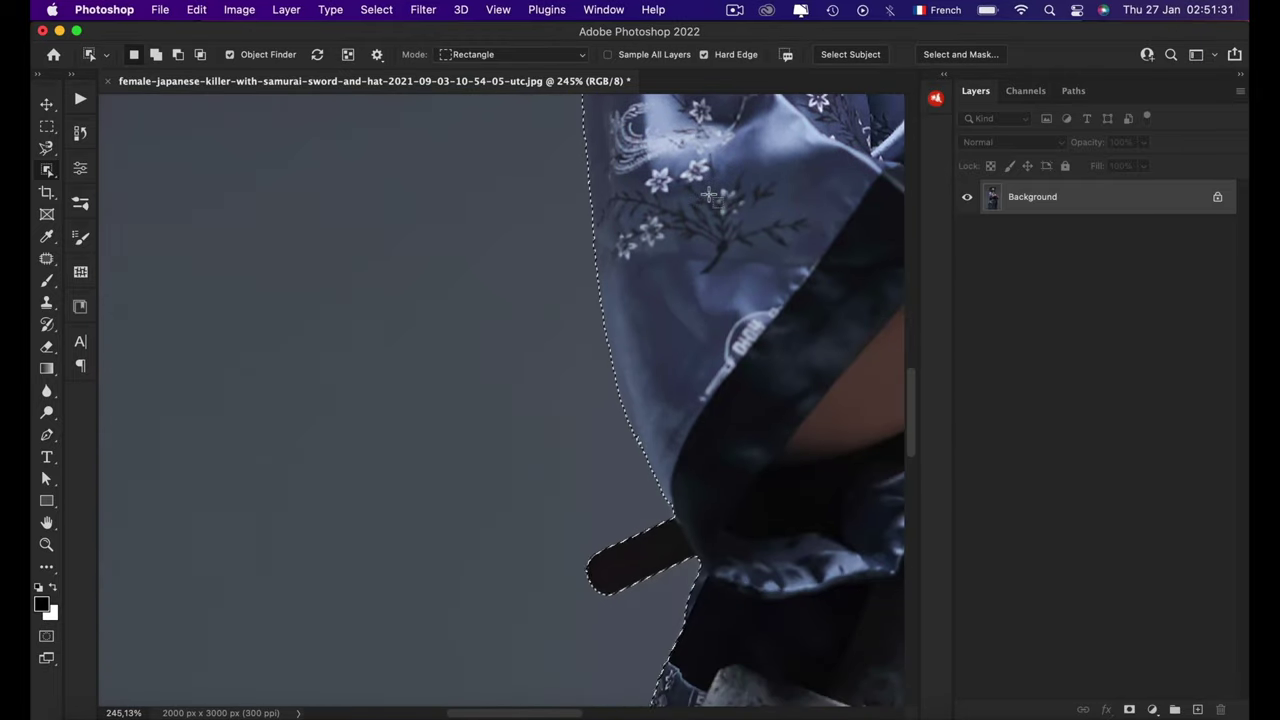
scroll(708, 194, "down", 5)
scroll(708, 194, "down", 3)
scroll(708, 194, "down", 3)
scroll(708, 194, "down", 3)
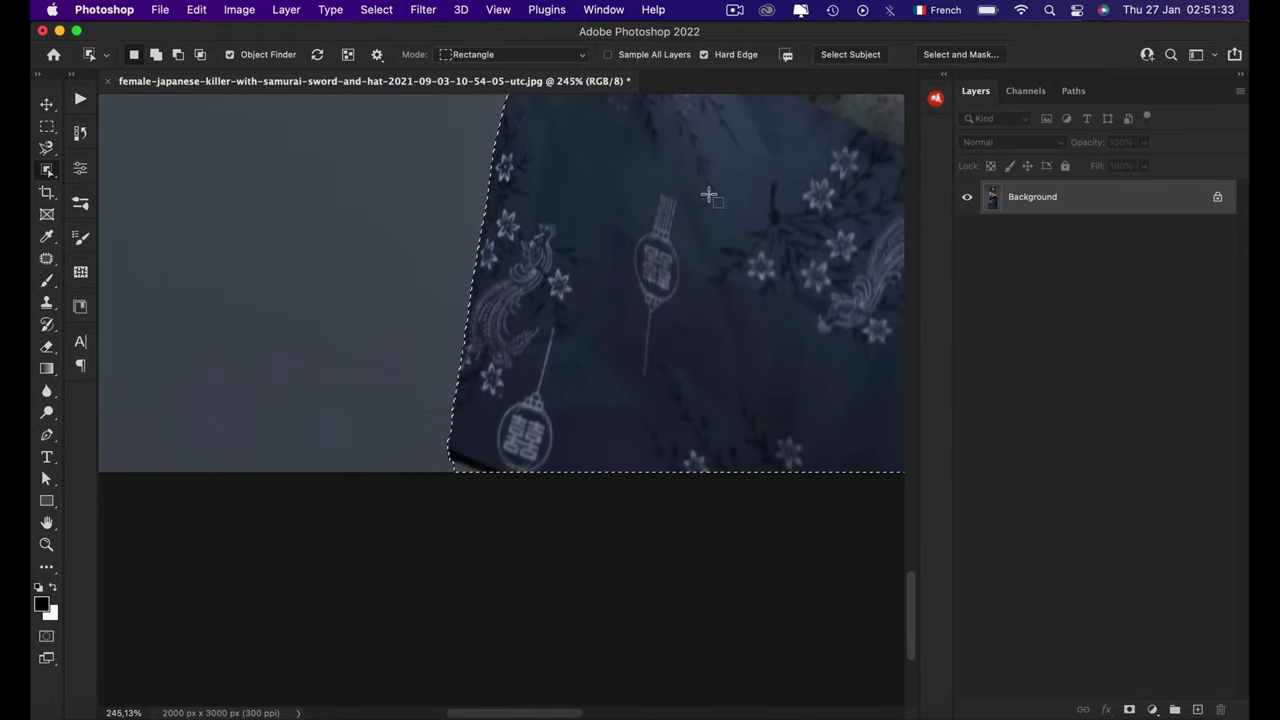
scroll(708, 194, "right", 8)
scroll(708, 194, "left", 3)
scroll(708, 194, "up", 2)
key("super+0")
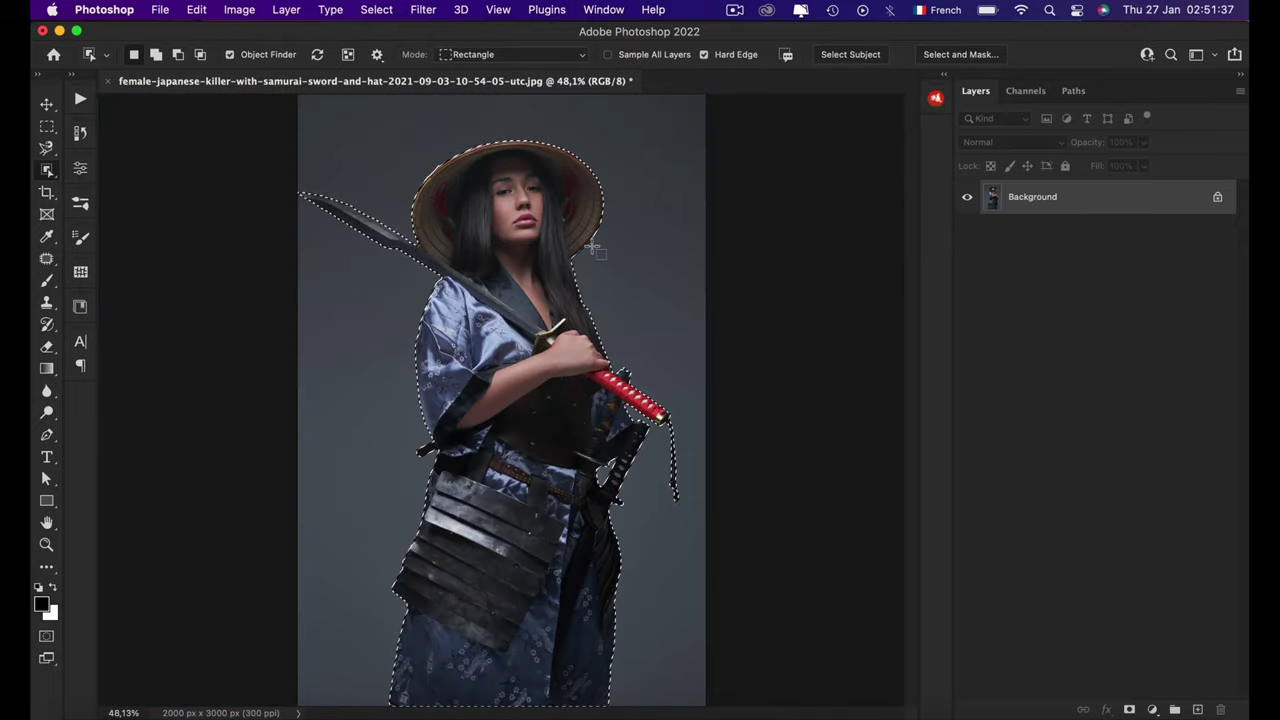
left_click(46, 103)
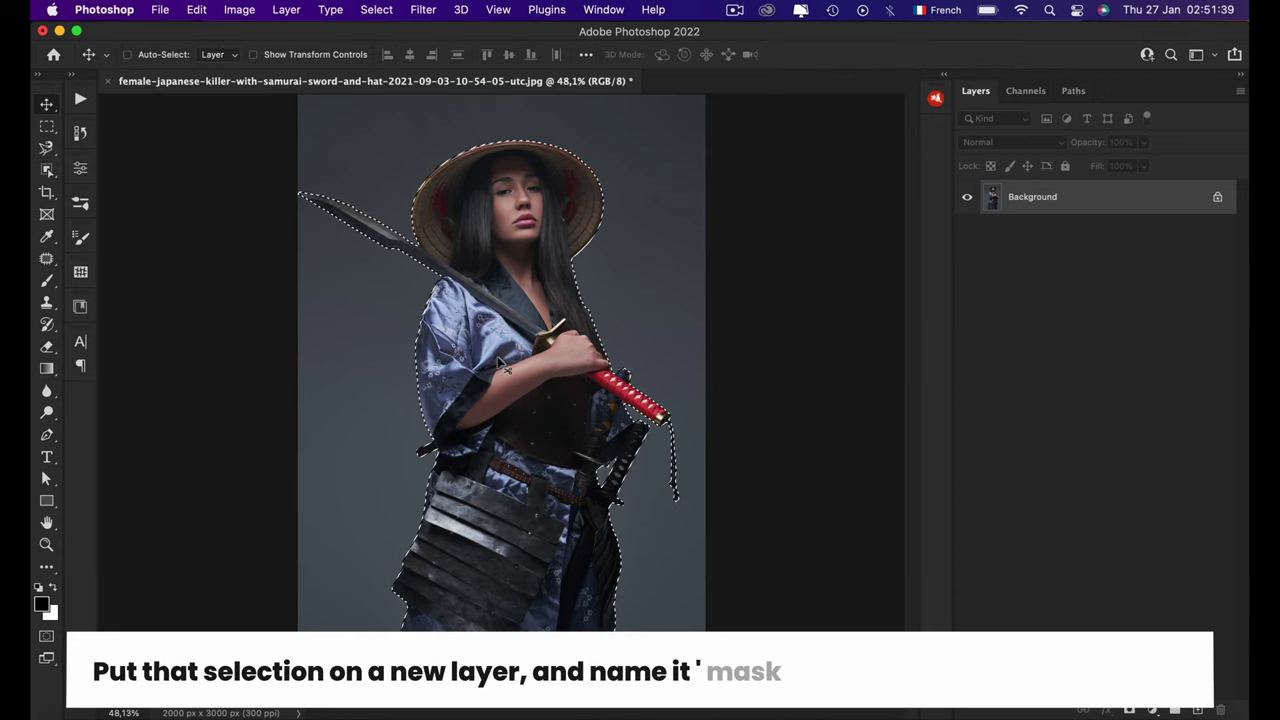
Step: Copy the selected woman to a new layer via Layer Via Copy and rename it 'mask'
left_click(286, 9)
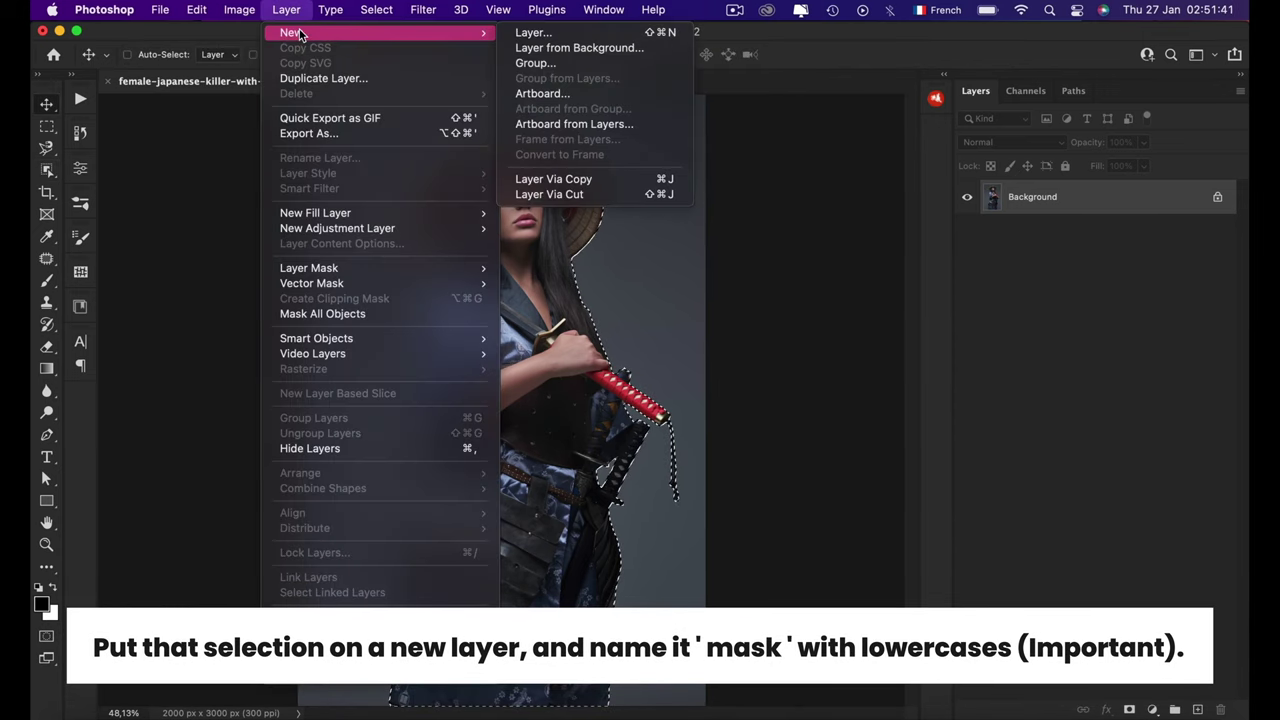
mouse_move(291, 32)
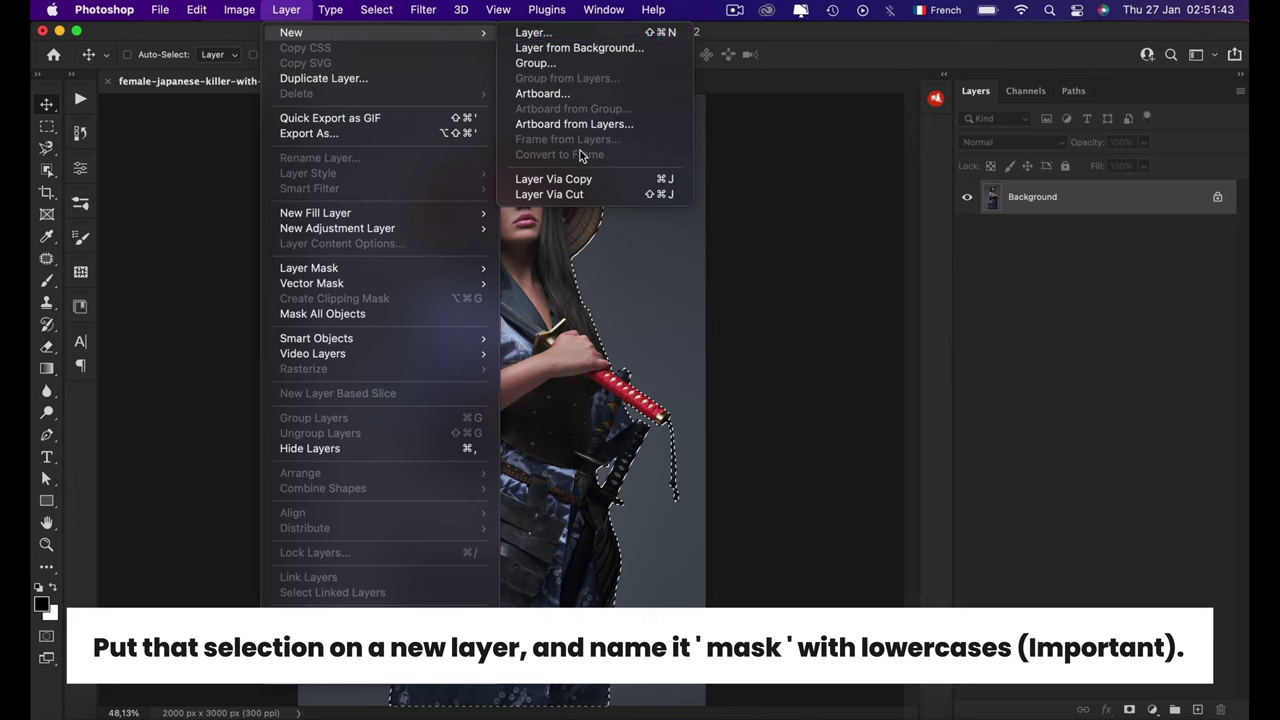
left_click(553, 179)
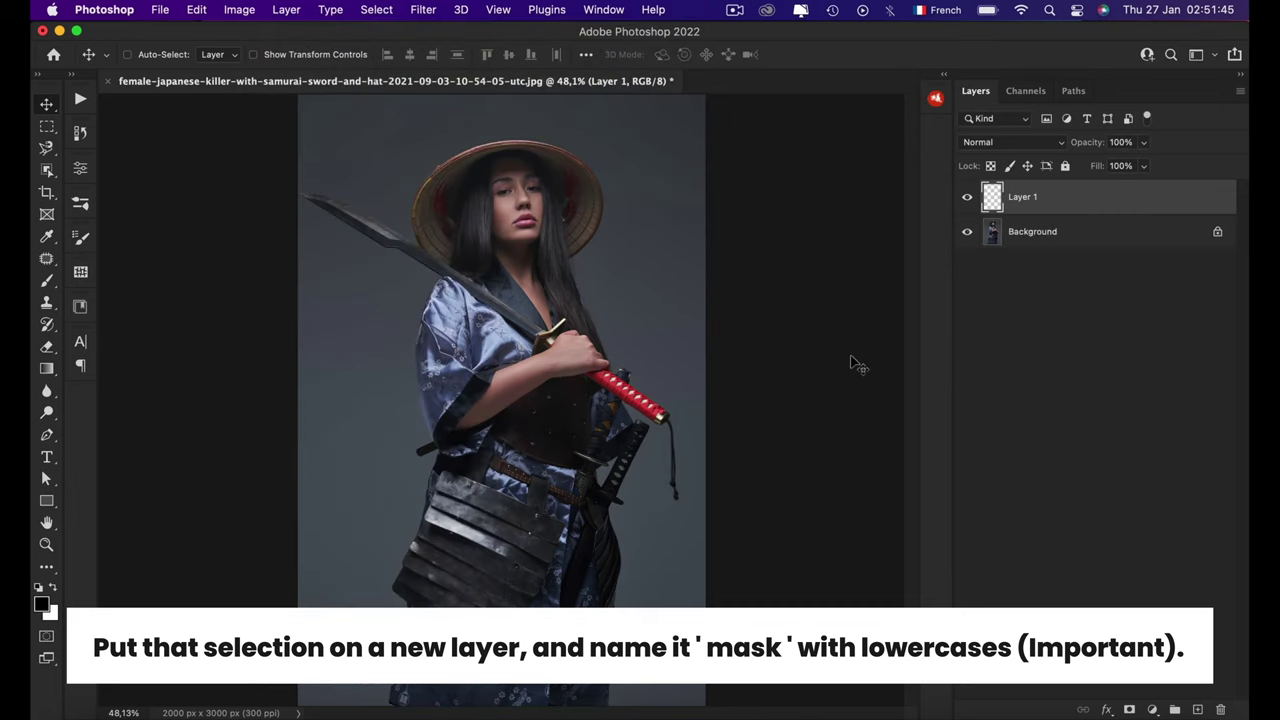
double_click(1022, 198)
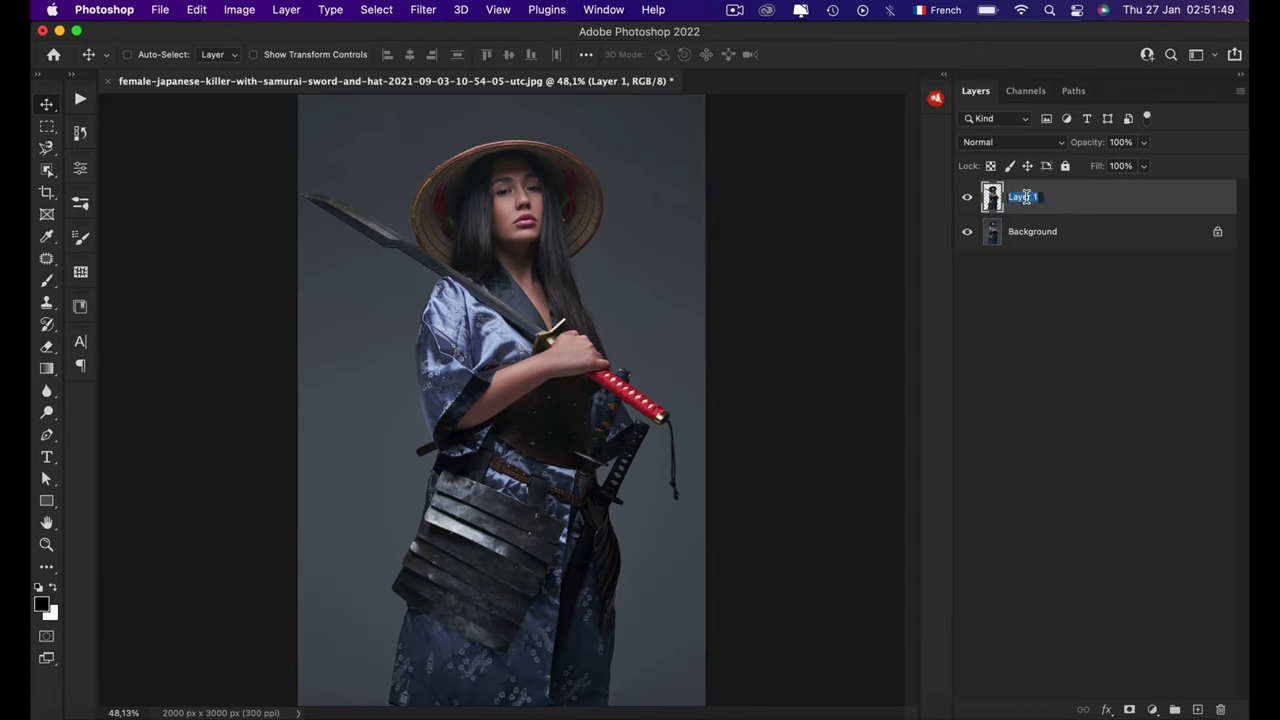
type("mask")
key("Return")
Step: Select the mask layer's pixels and set the foreground colour to pure red #ff0000
right_click(993, 197)
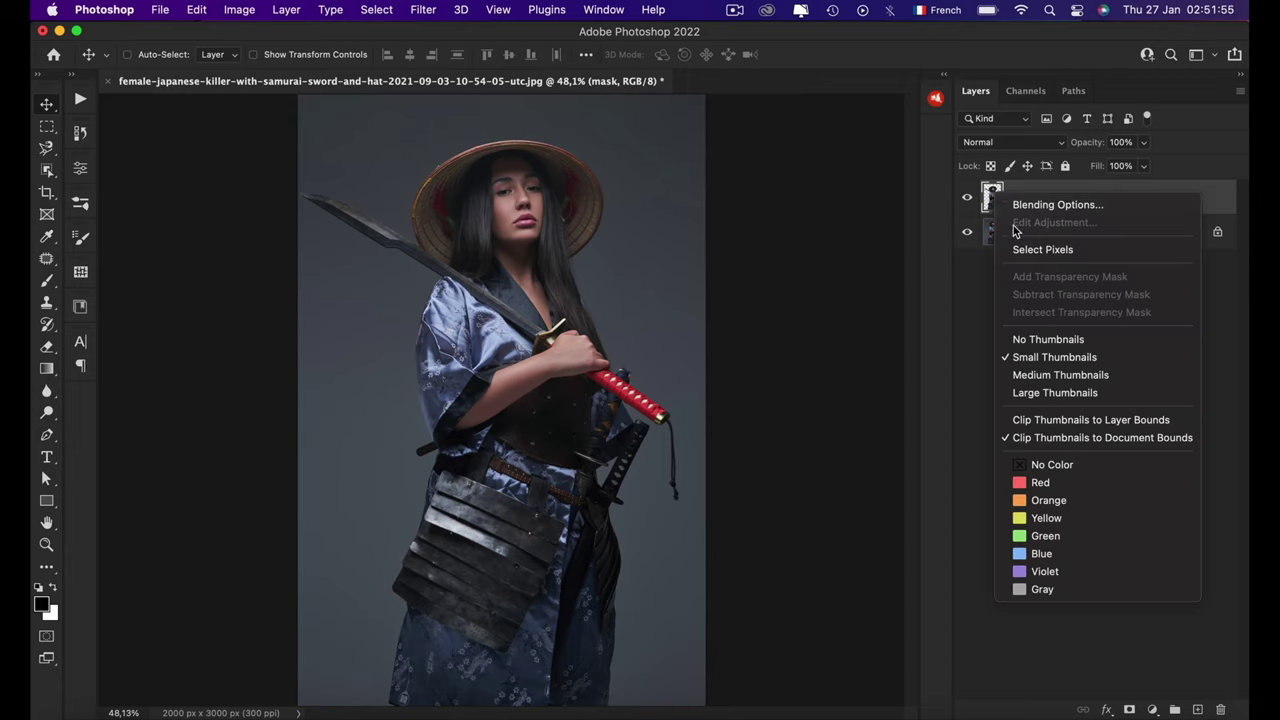
left_click(1052, 257)
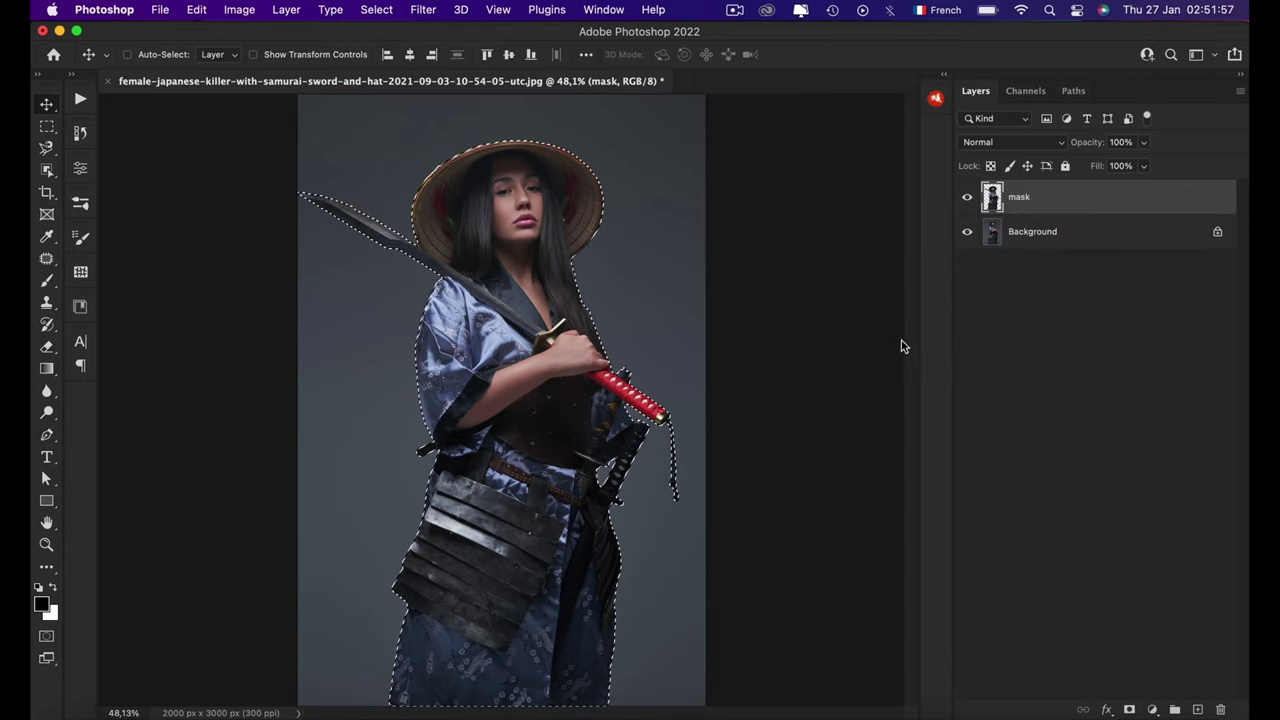
left_click(41, 604)
left_click(938, 180)
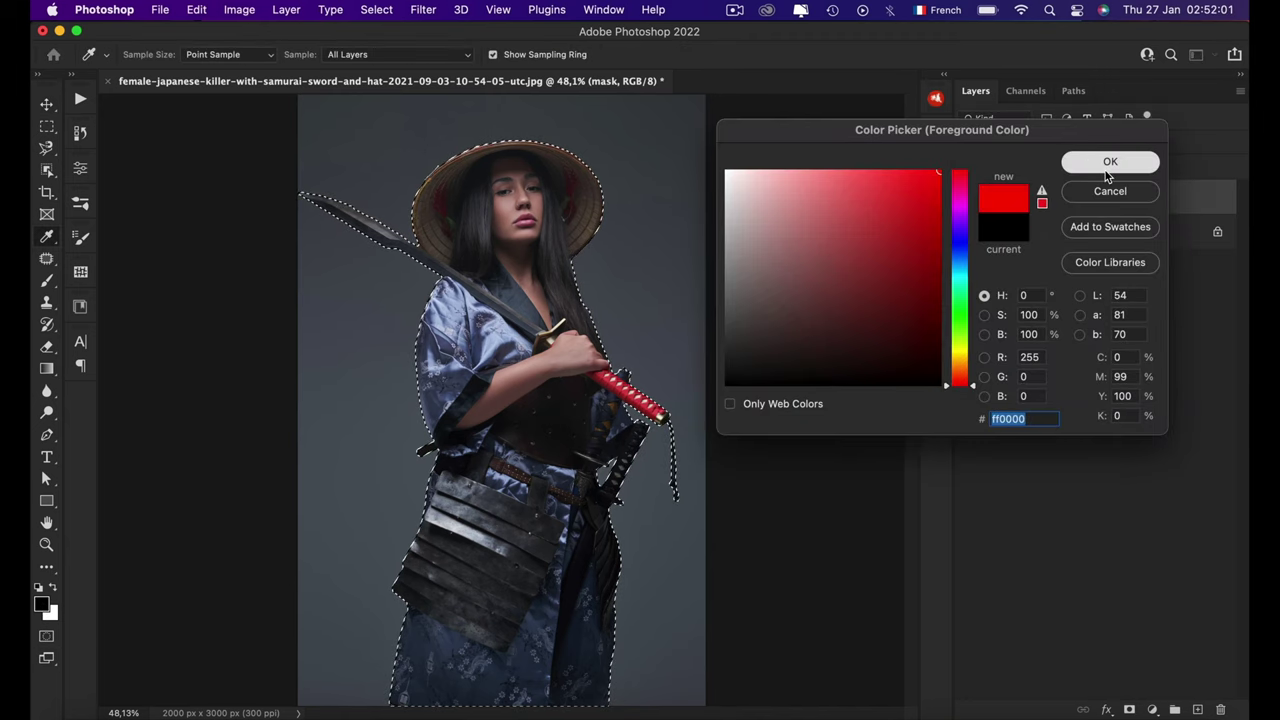
left_click(1080, 162)
Step: Fill the selected figure with the red foreground colour, then deselect
left_click(197, 9)
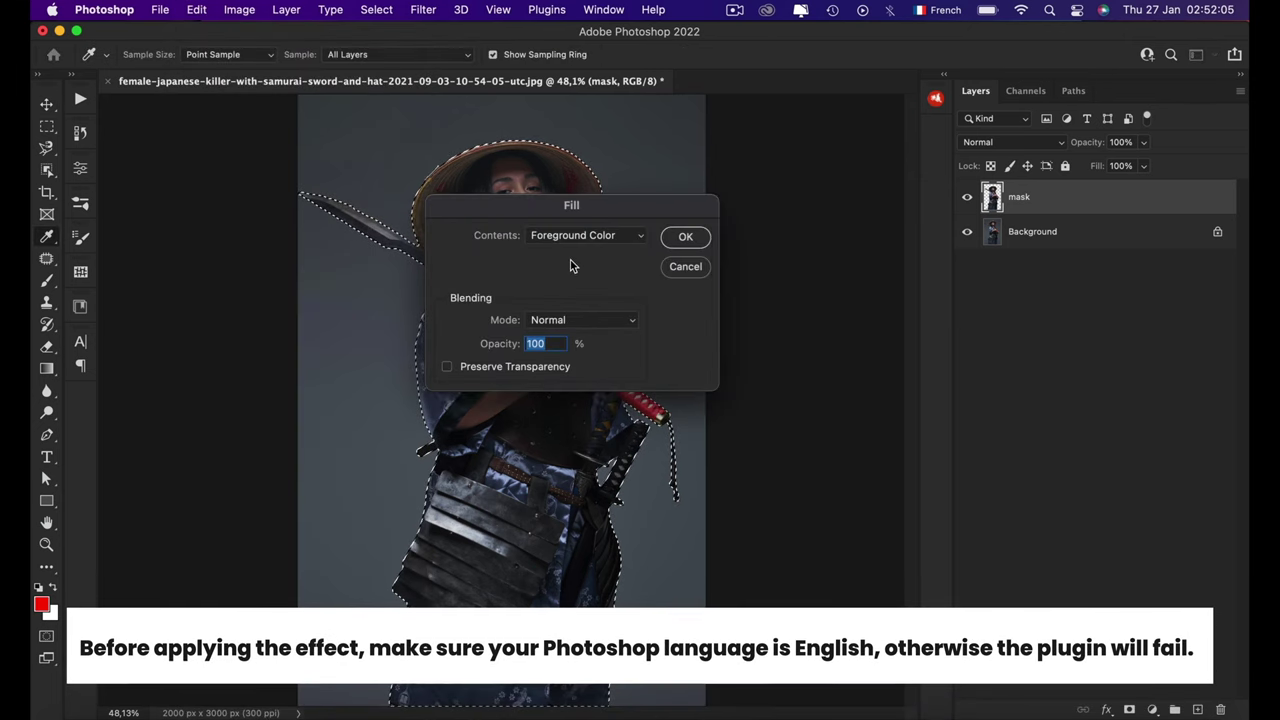
left_click(575, 236)
left_click(578, 236)
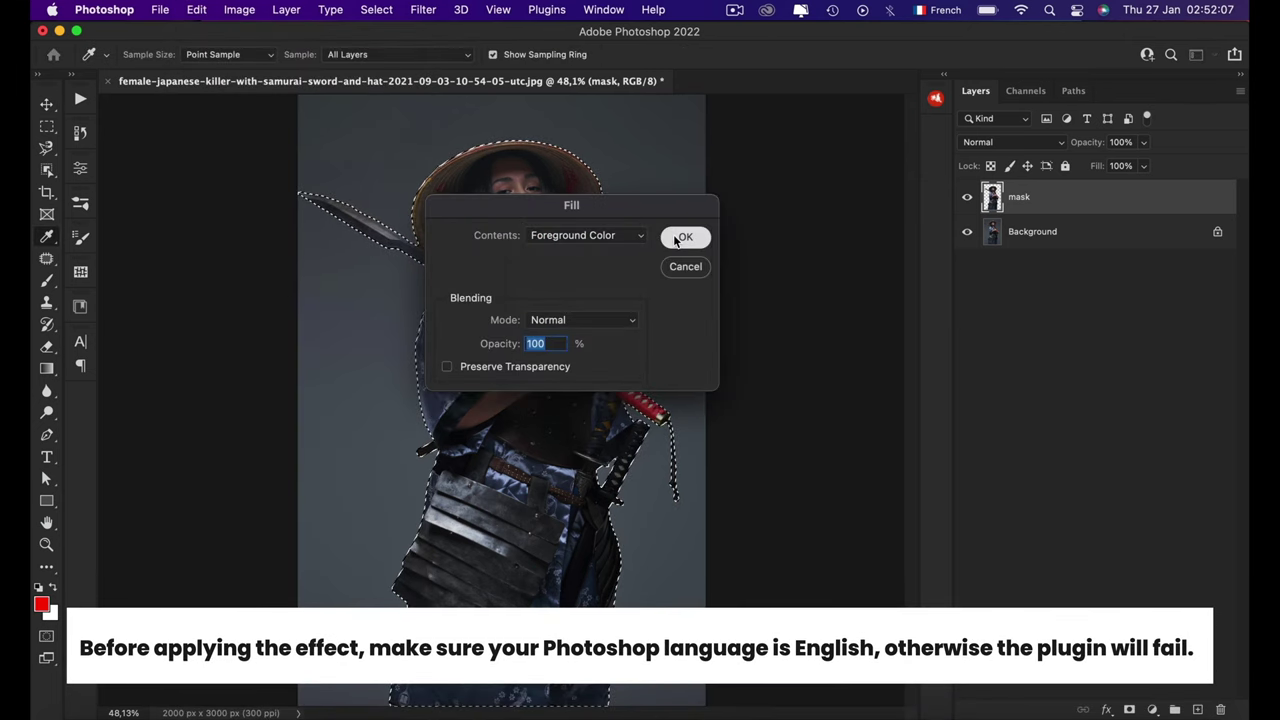
left_click(685, 237)
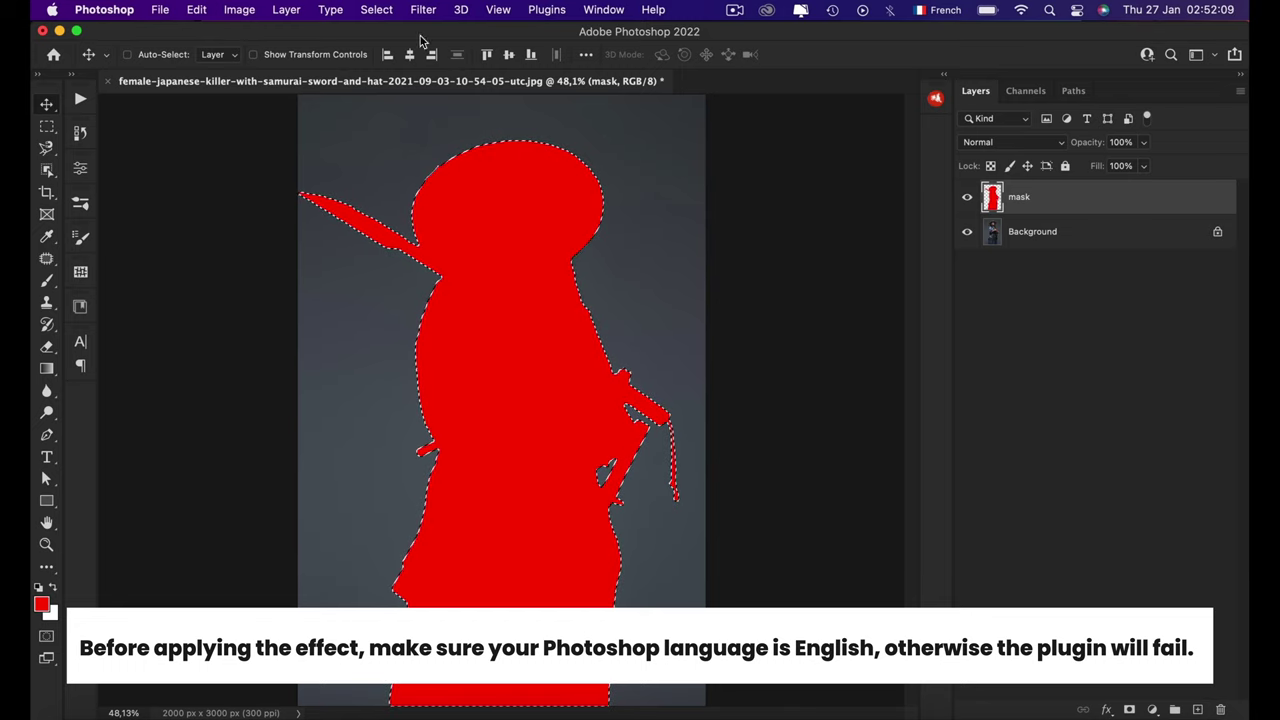
left_click(376, 9)
left_click(404, 50)
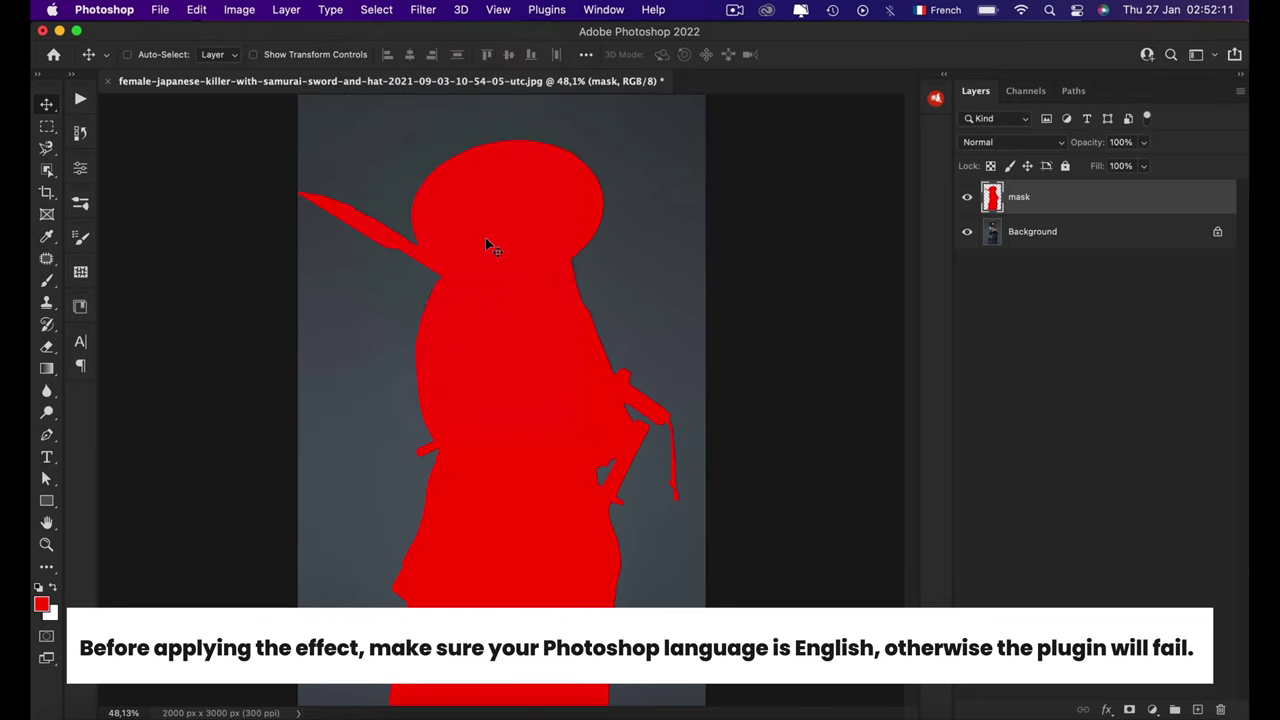
scroll(485, 237, "up", 2)
scroll(485, 237, "up", 4)
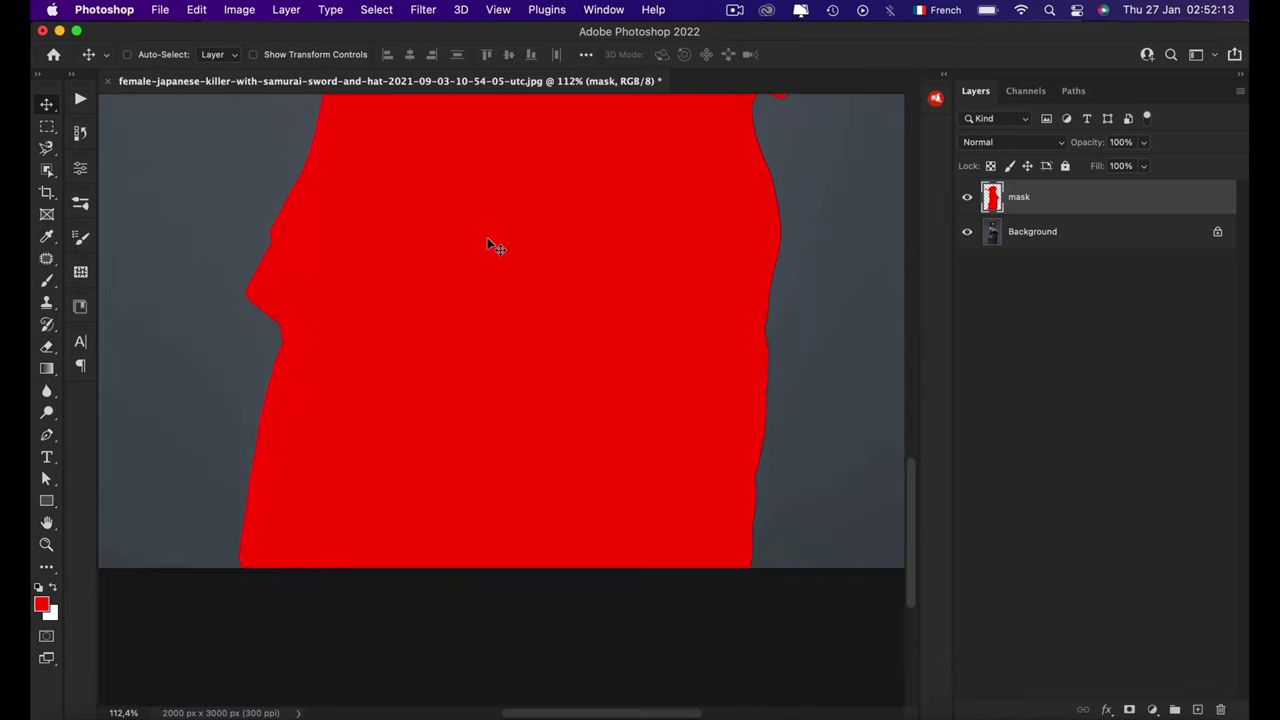
scroll(487, 237, "up", 5)
scroll(487, 237, "down", 5)
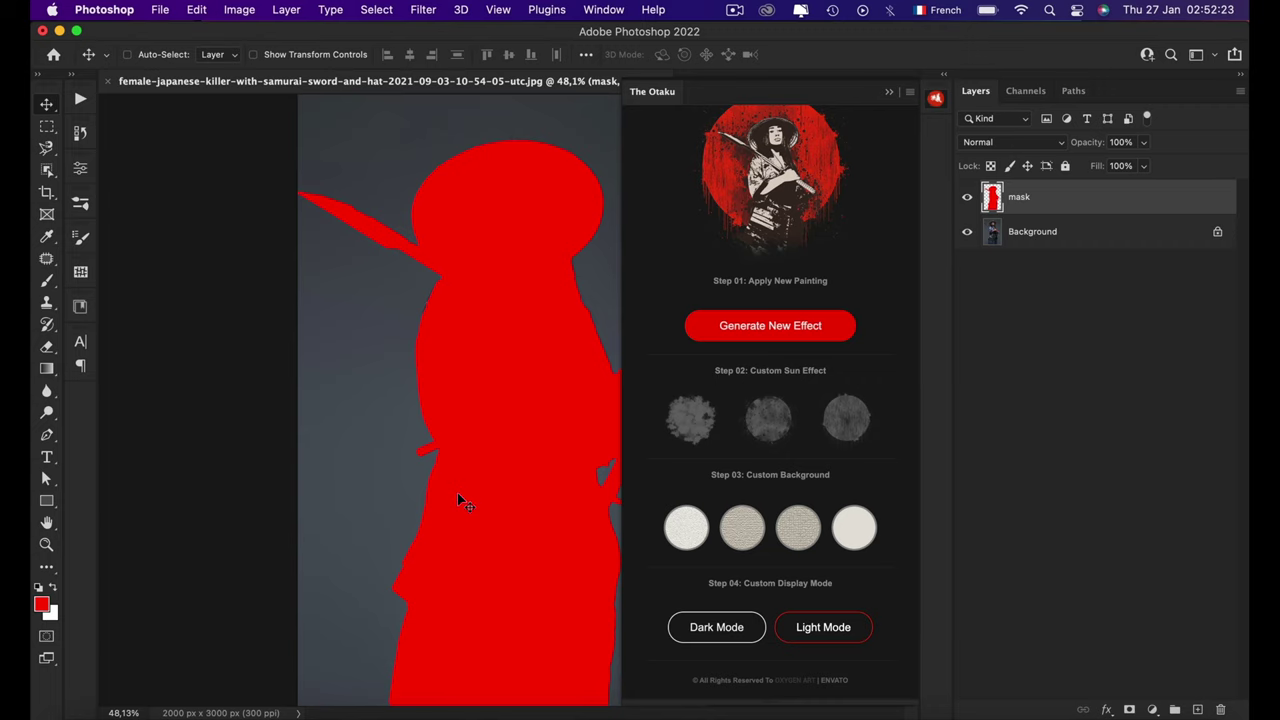
Step: Generate the Otaku ink effect with its red spattered sun, then dock the plugin panel
scroll(457, 492, "up", 1)
scroll(457, 493, "right", 3)
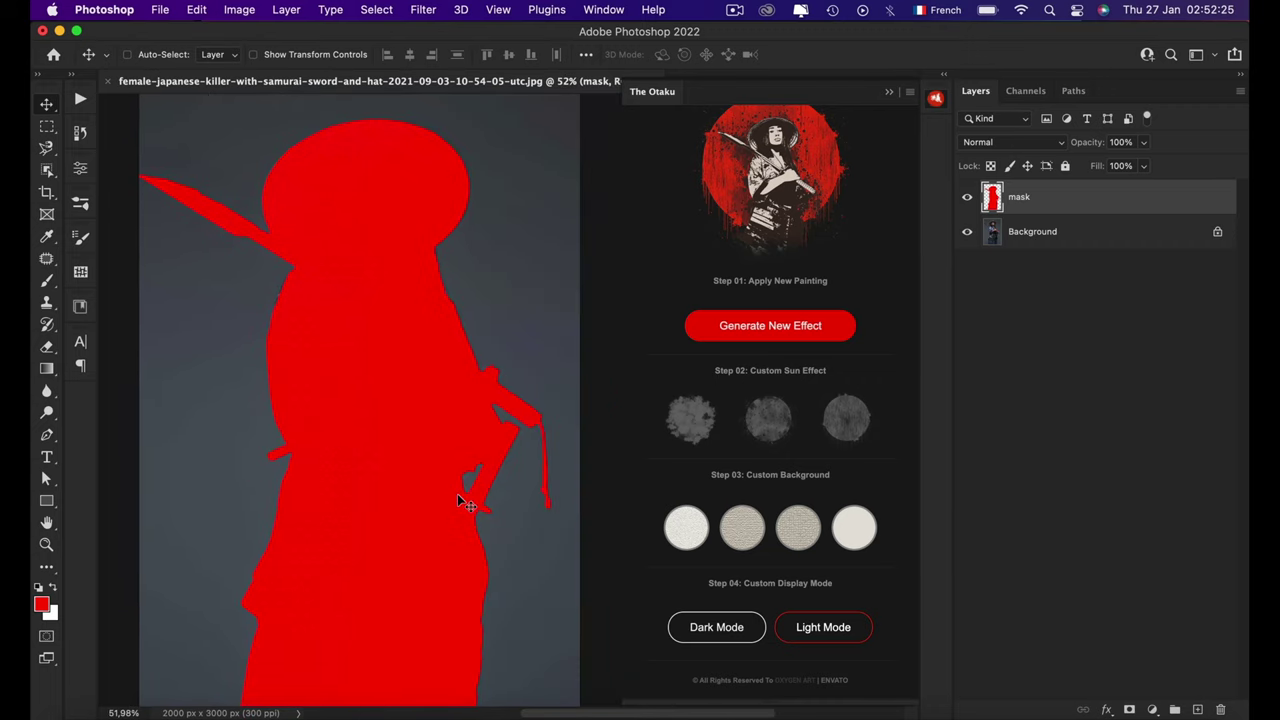
scroll(457, 493, "left", 2)
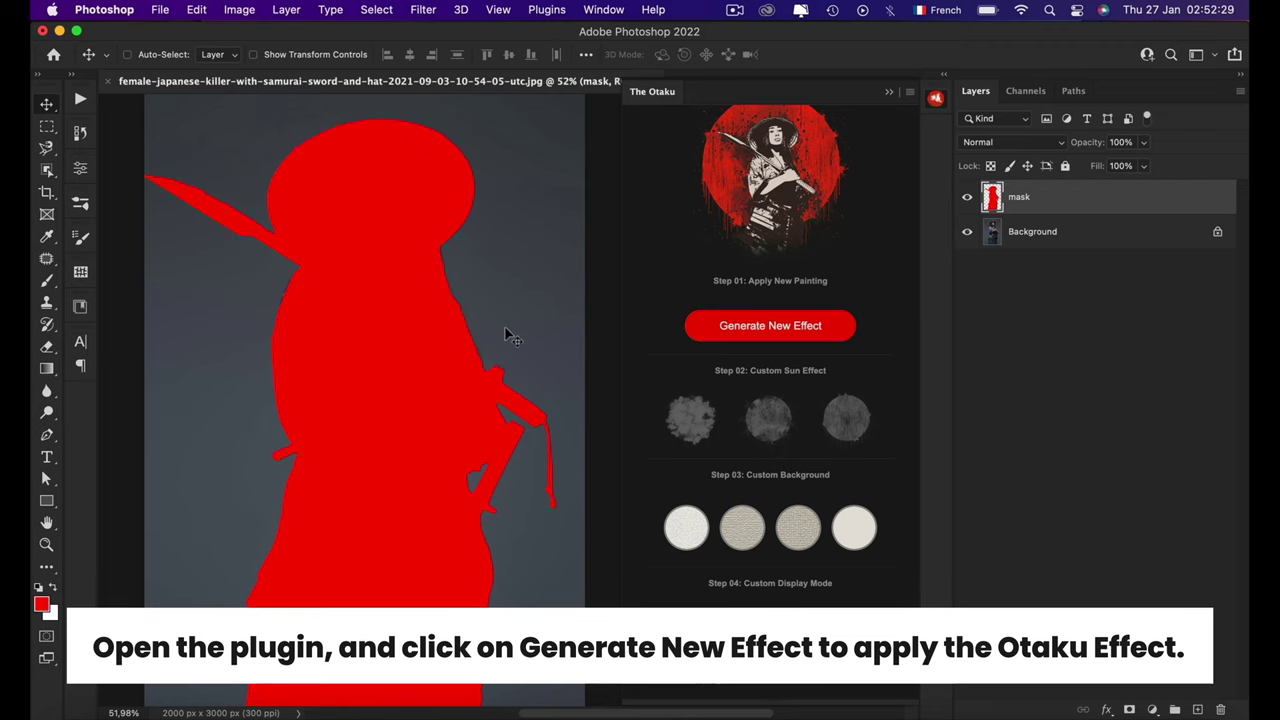
left_click(772, 326)
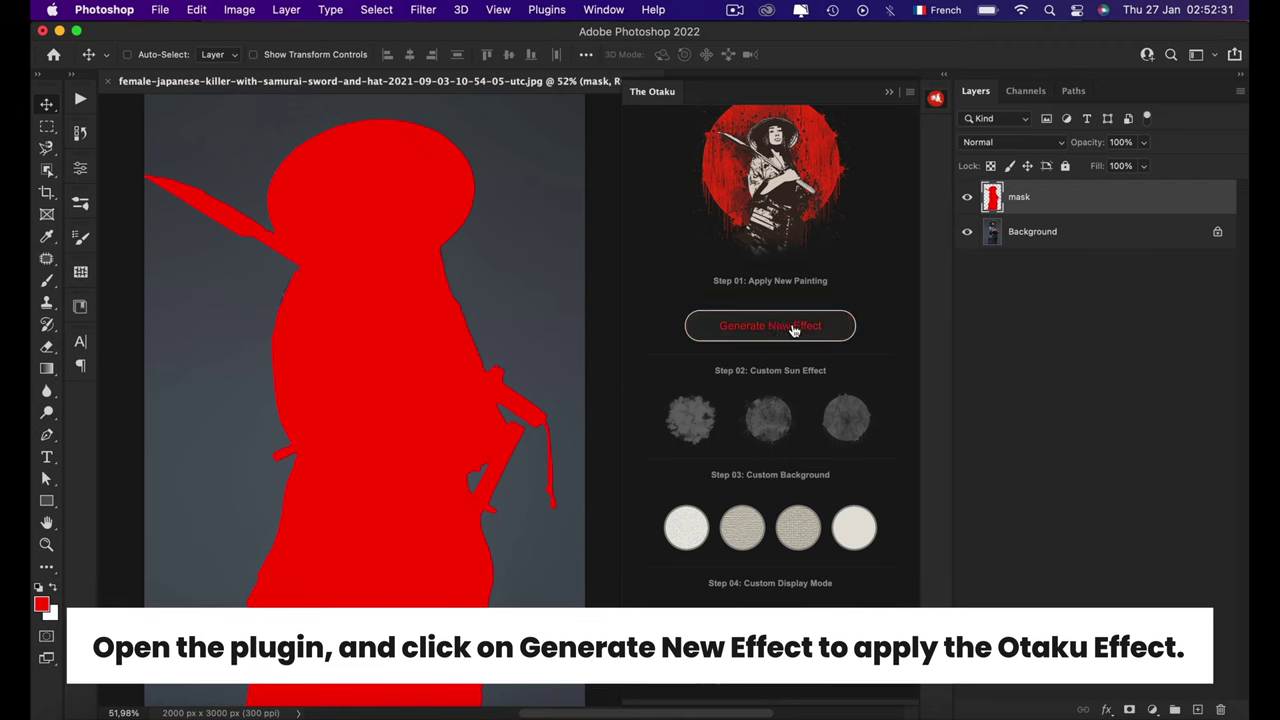
left_click(808, 333)
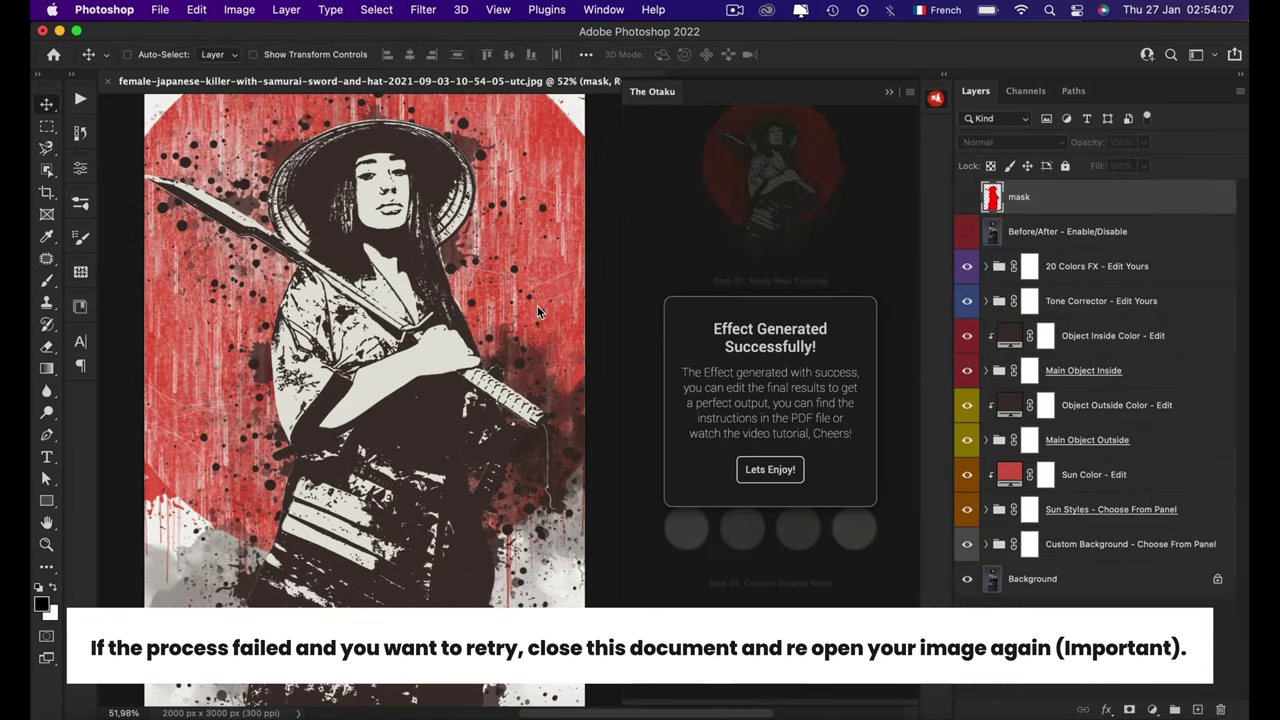
left_click(760, 476)
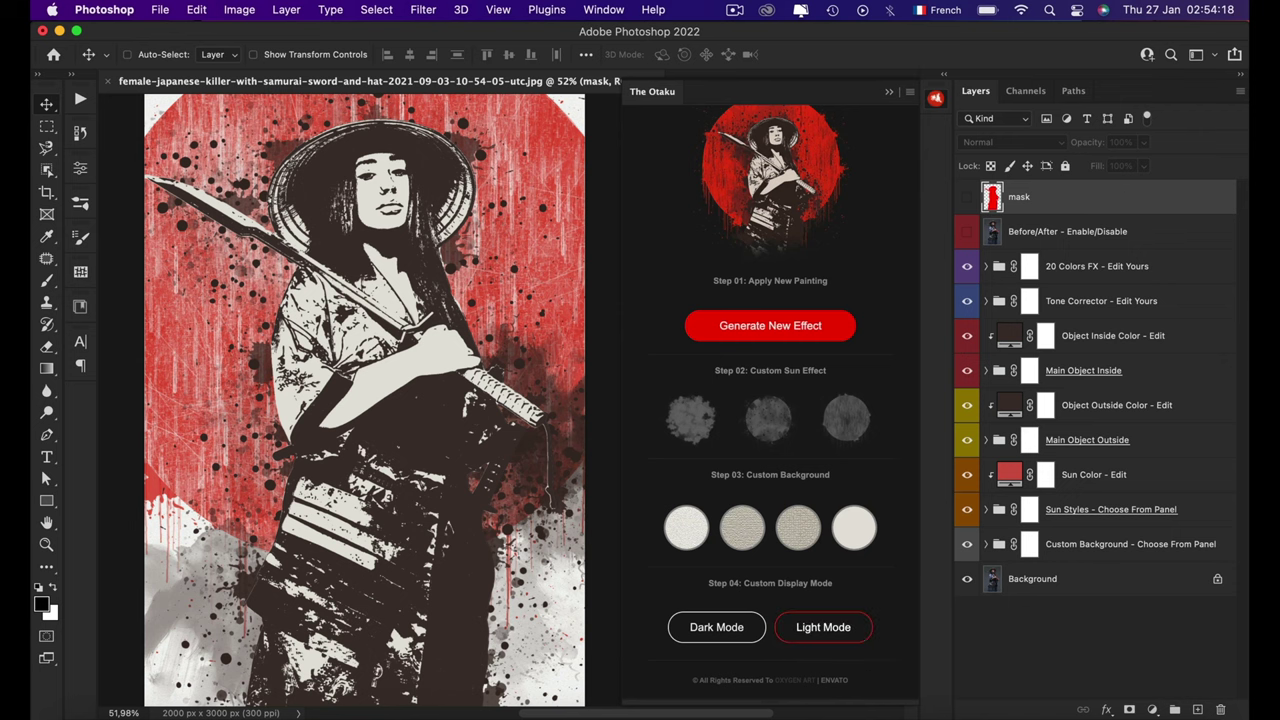
left_click(926, 186)
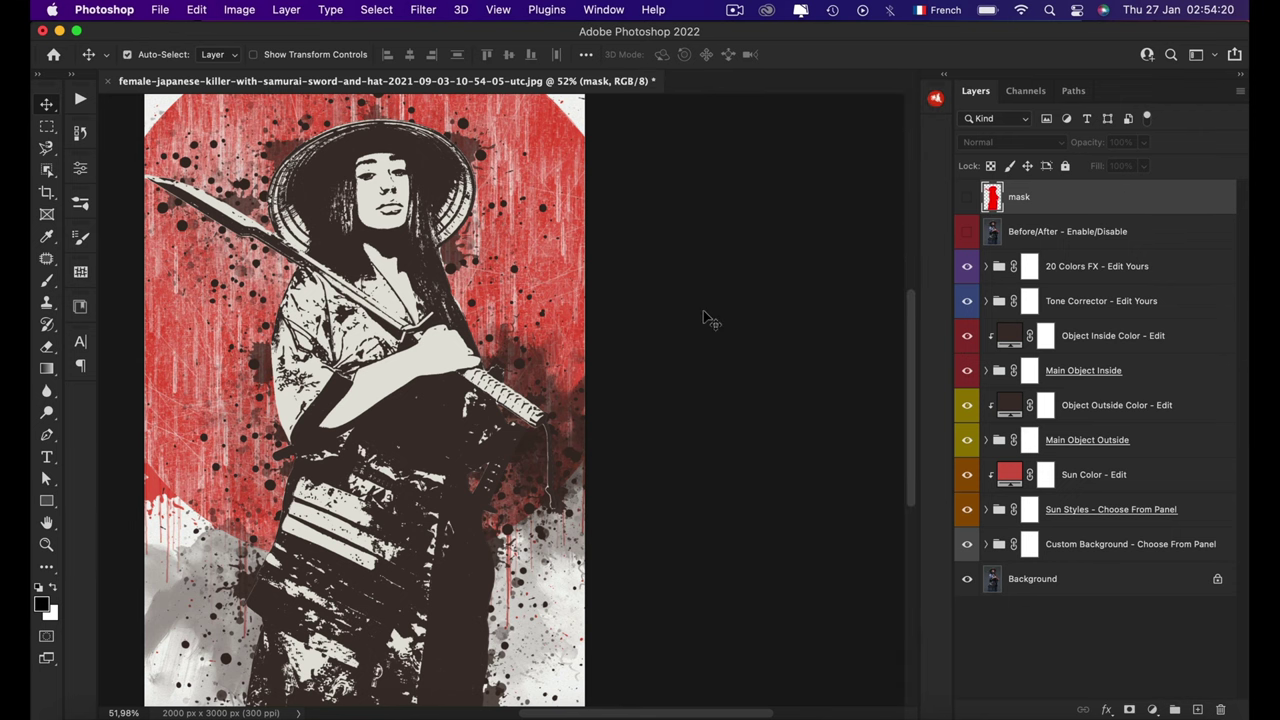
Step: Fit the image on screen and zoom in and out to inspect the generated painting
key("super+0")
scroll(510, 380, "up", 2)
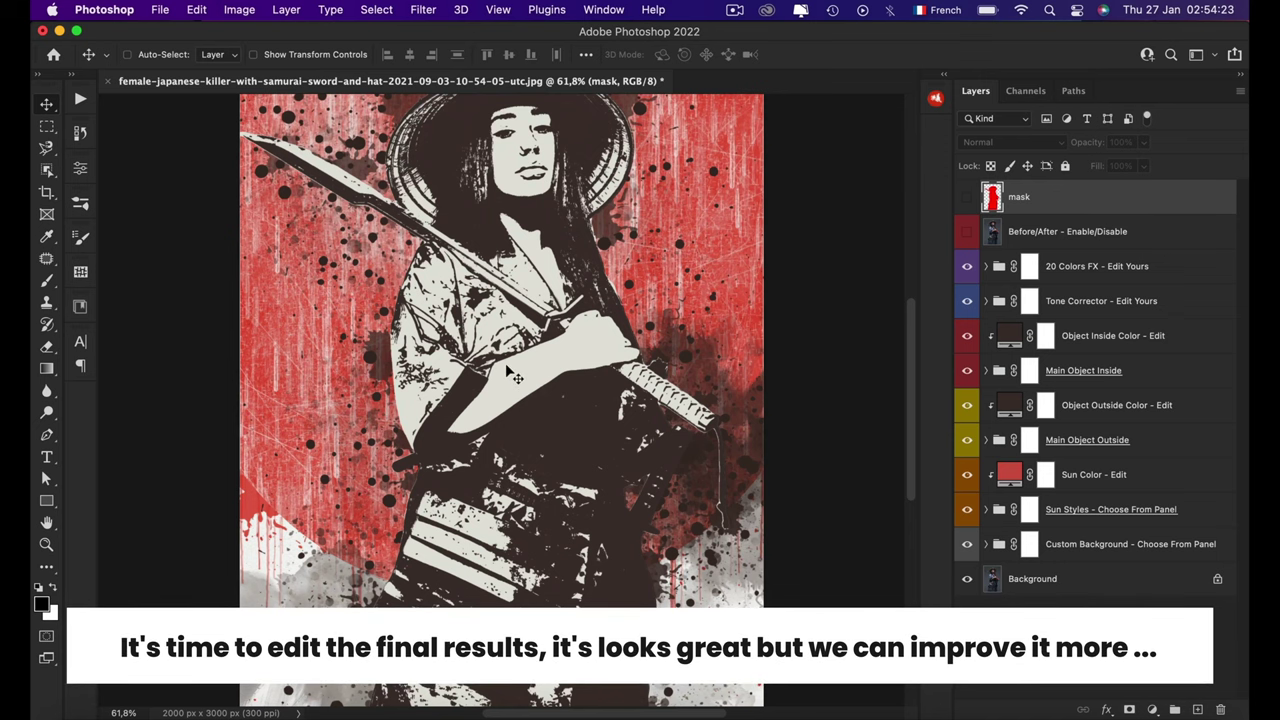
scroll(512, 375, "up", 1)
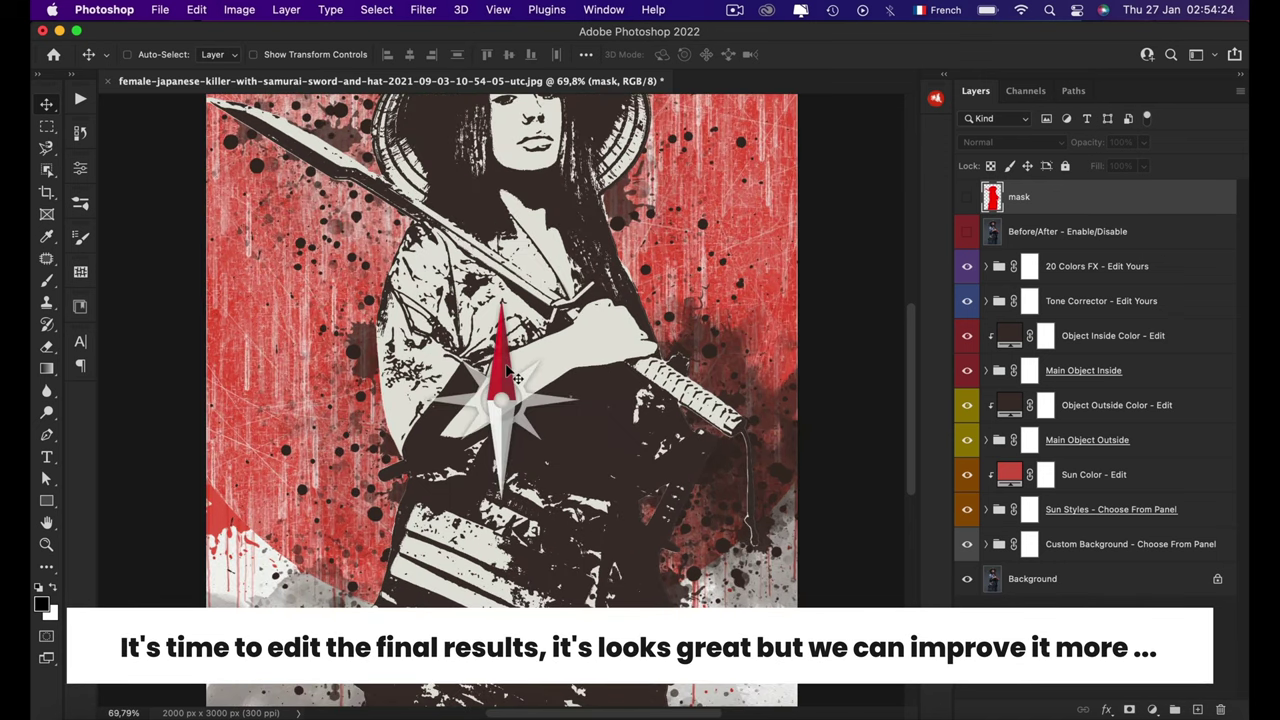
scroll(578, 323, "up", 2)
scroll(578, 323, "up", 1)
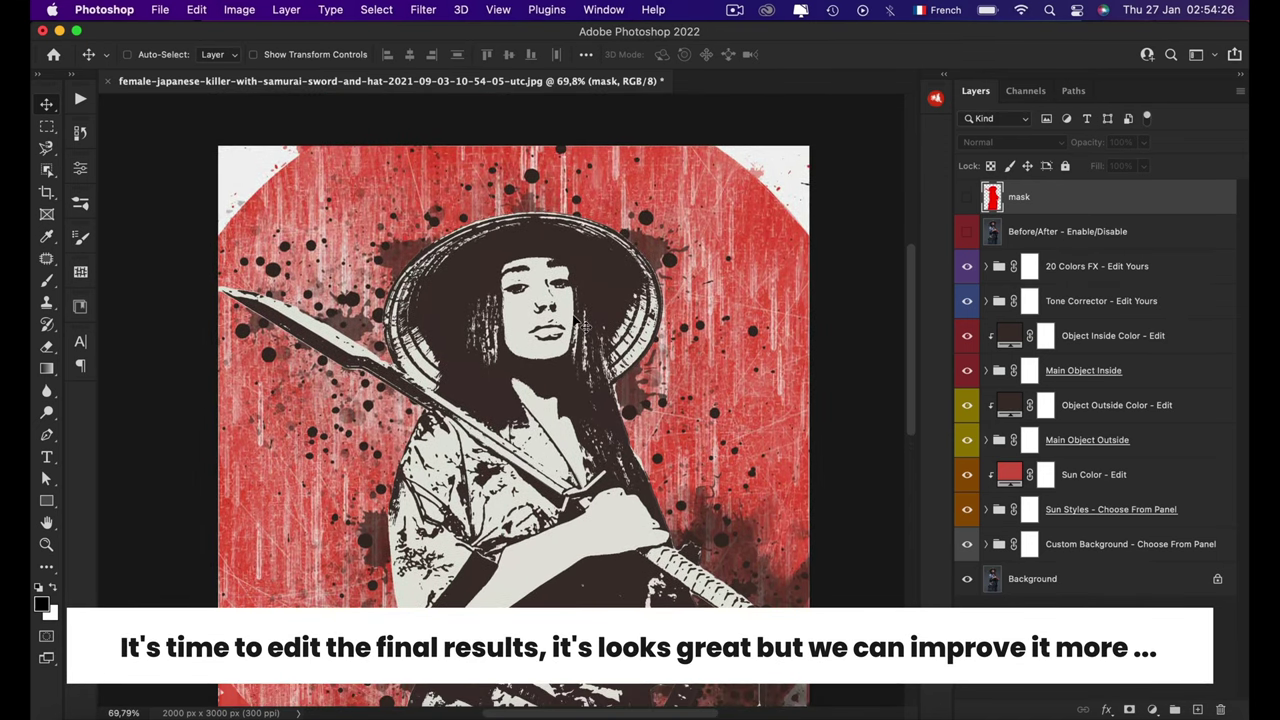
scroll(583, 323, "down", 3)
scroll(580, 323, "down", 3)
scroll(578, 322, "down", 2)
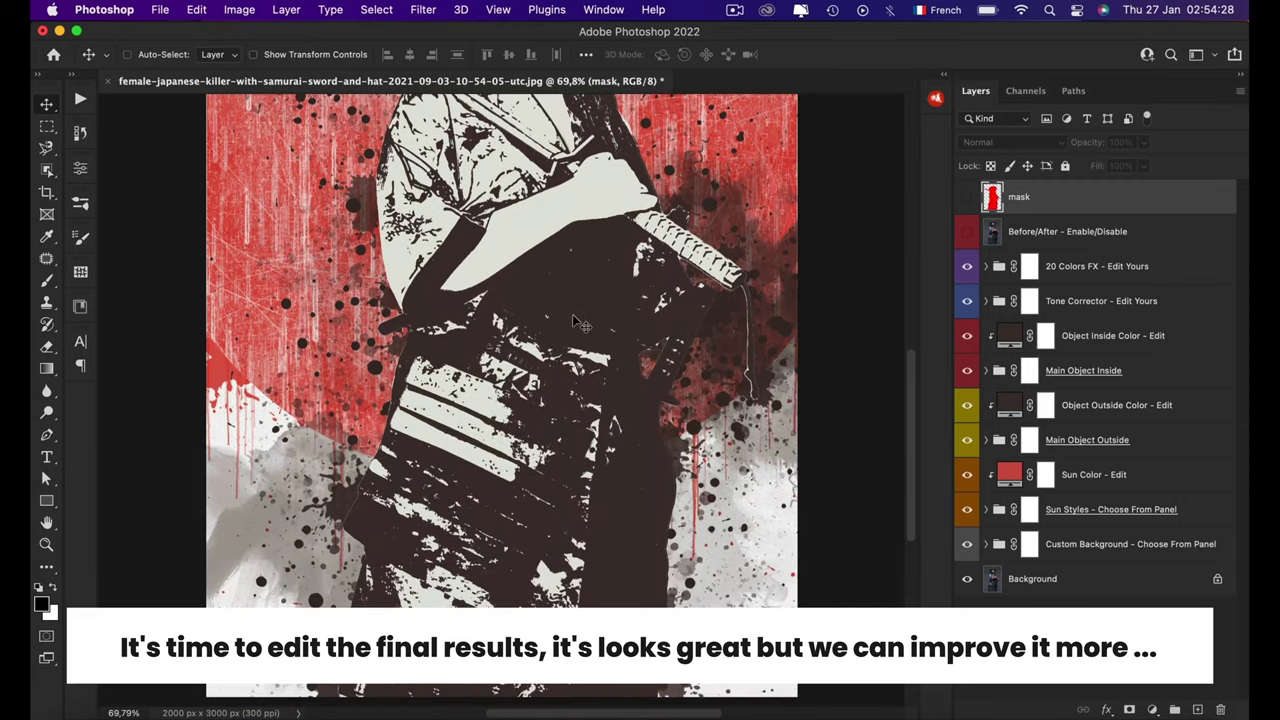
scroll(578, 323, "down", 2)
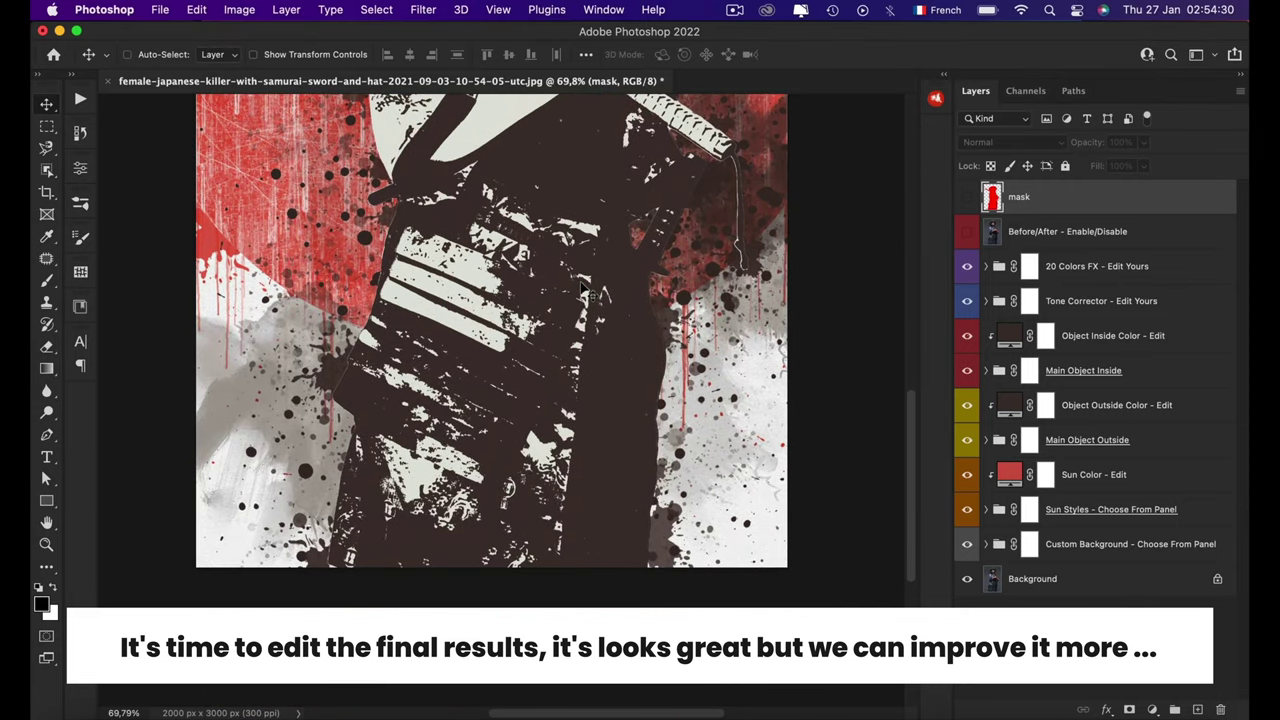
key("super+0")
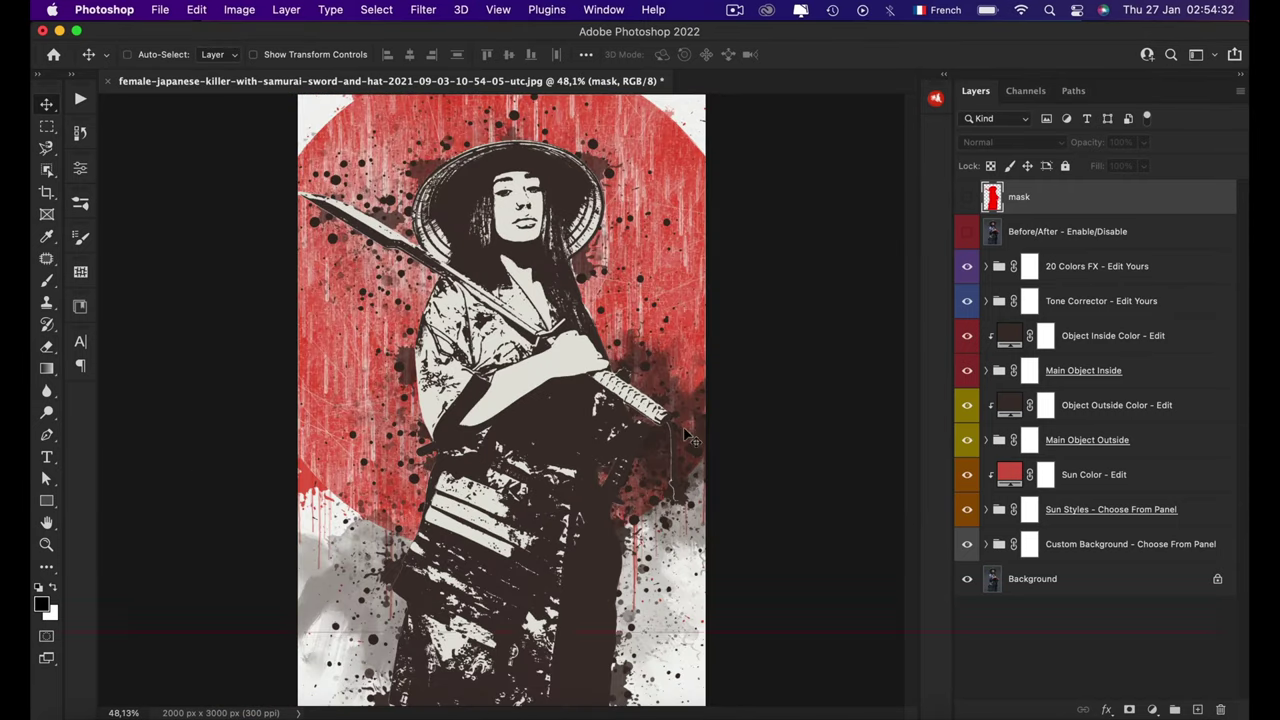
Step: Reopen the Otaku panel beside the finished artwork
left_click(935, 97)
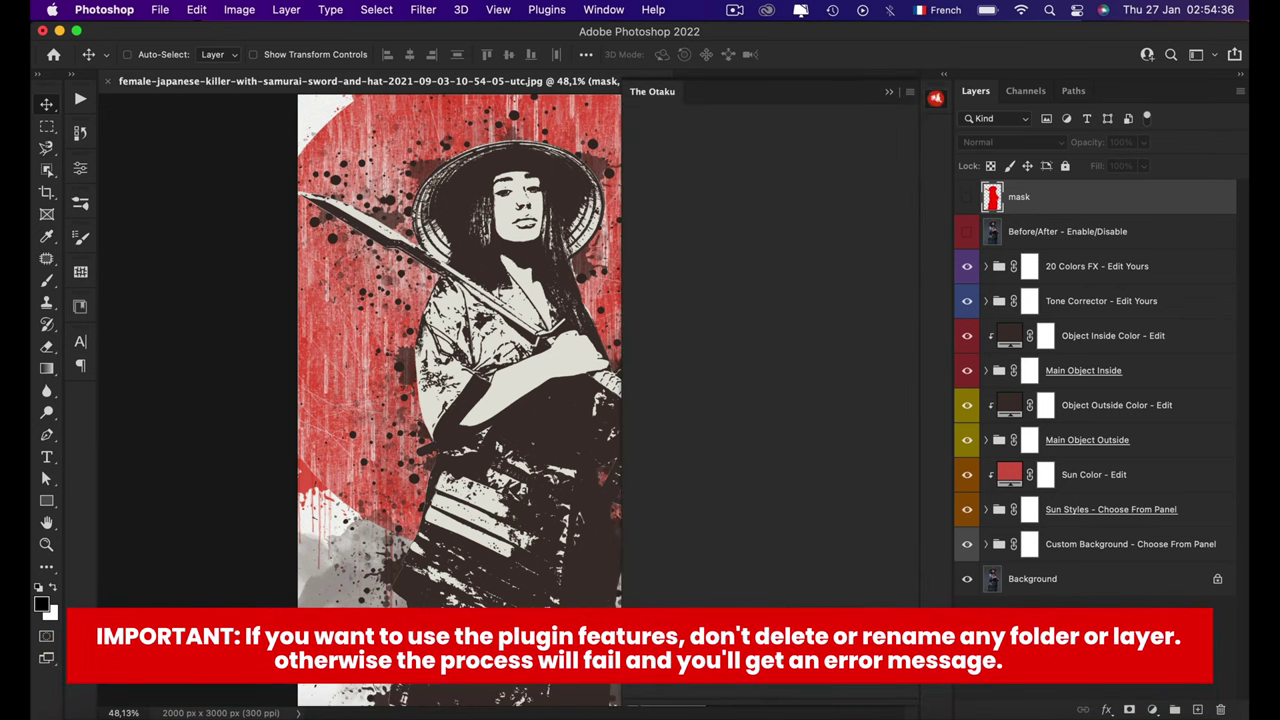
scroll(425, 375, "up", 2)
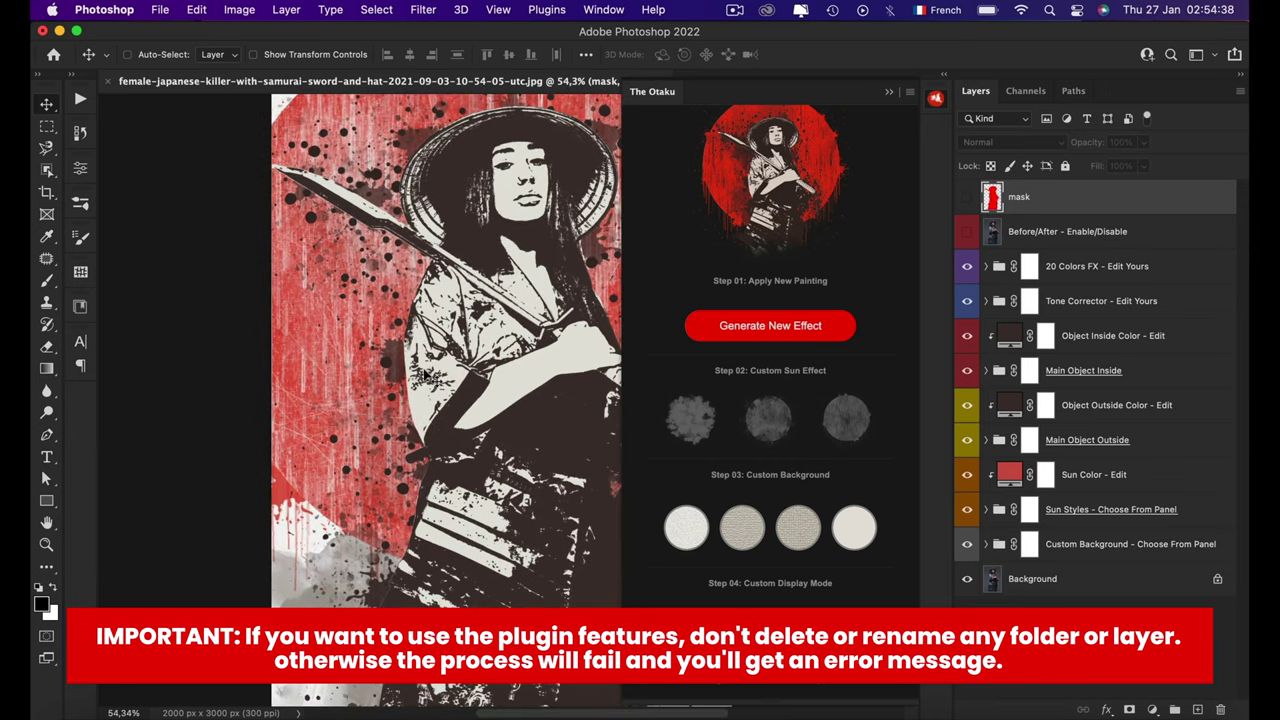
scroll(425, 375, "down", 2)
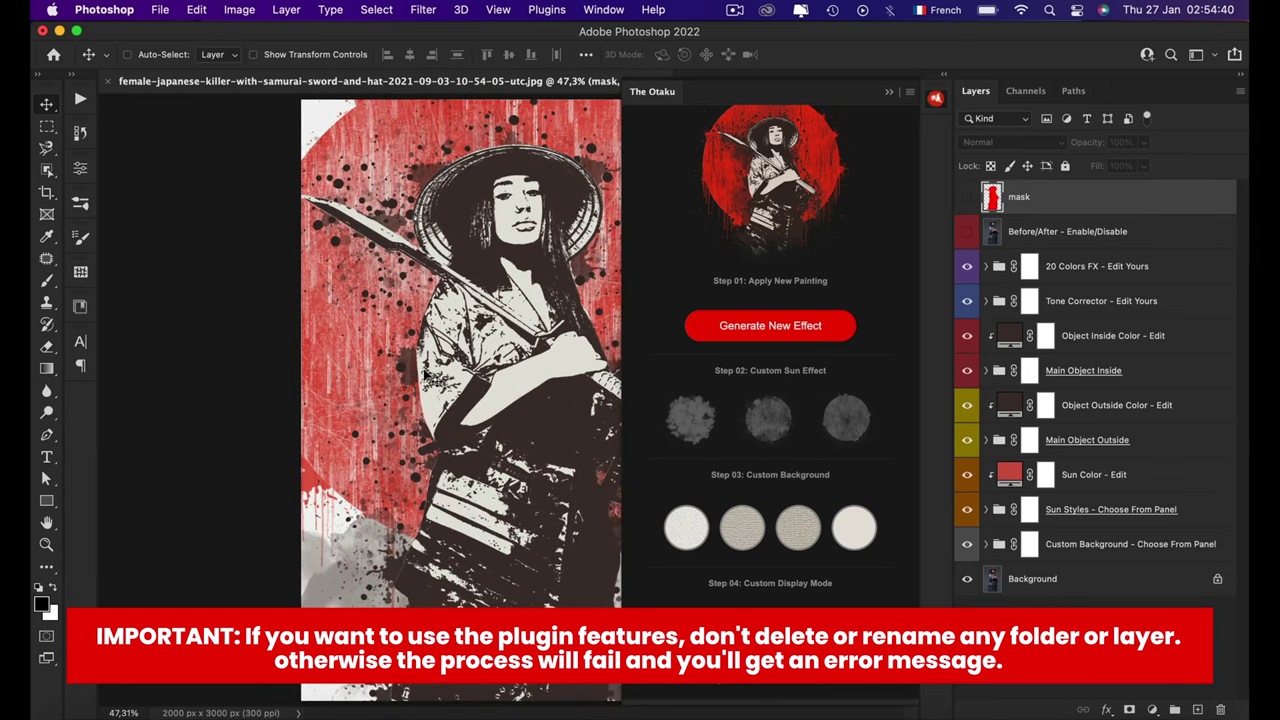
scroll(425, 375, "right", 5)
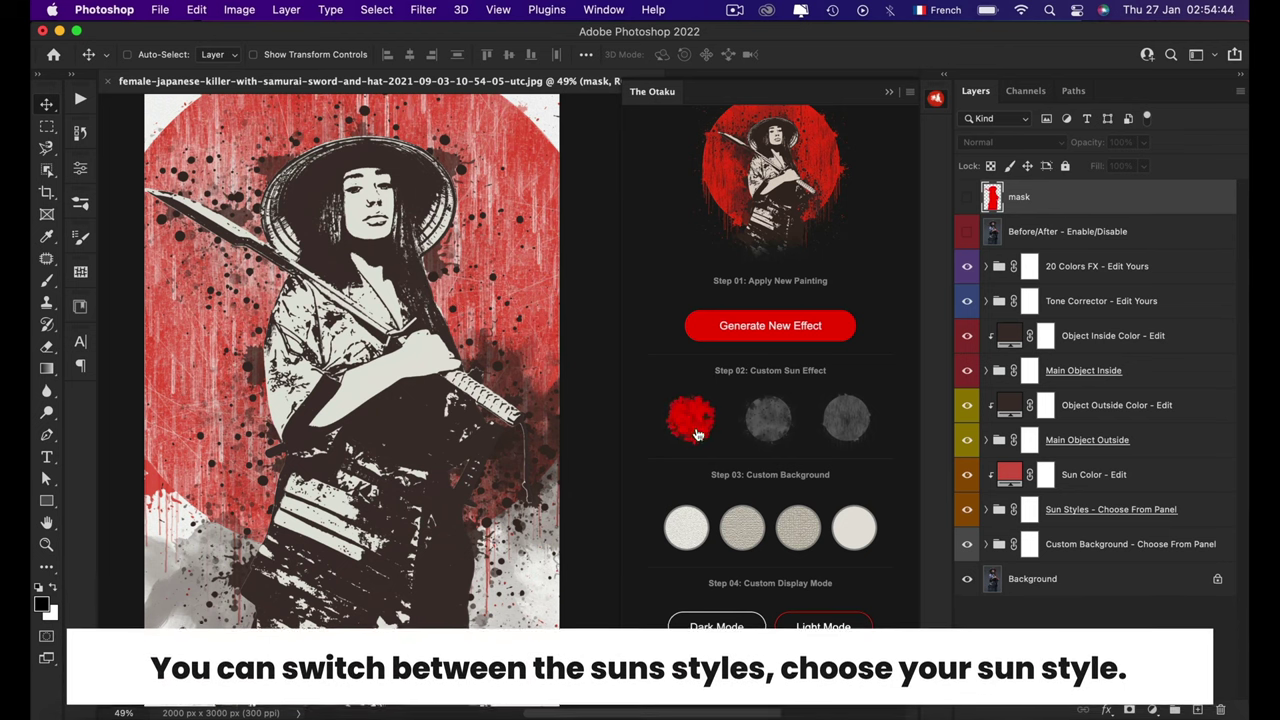
Step: Cycle through Sun 01, Sun 02 and Sun 03, ending on the dripping red sun
left_click(695, 425)
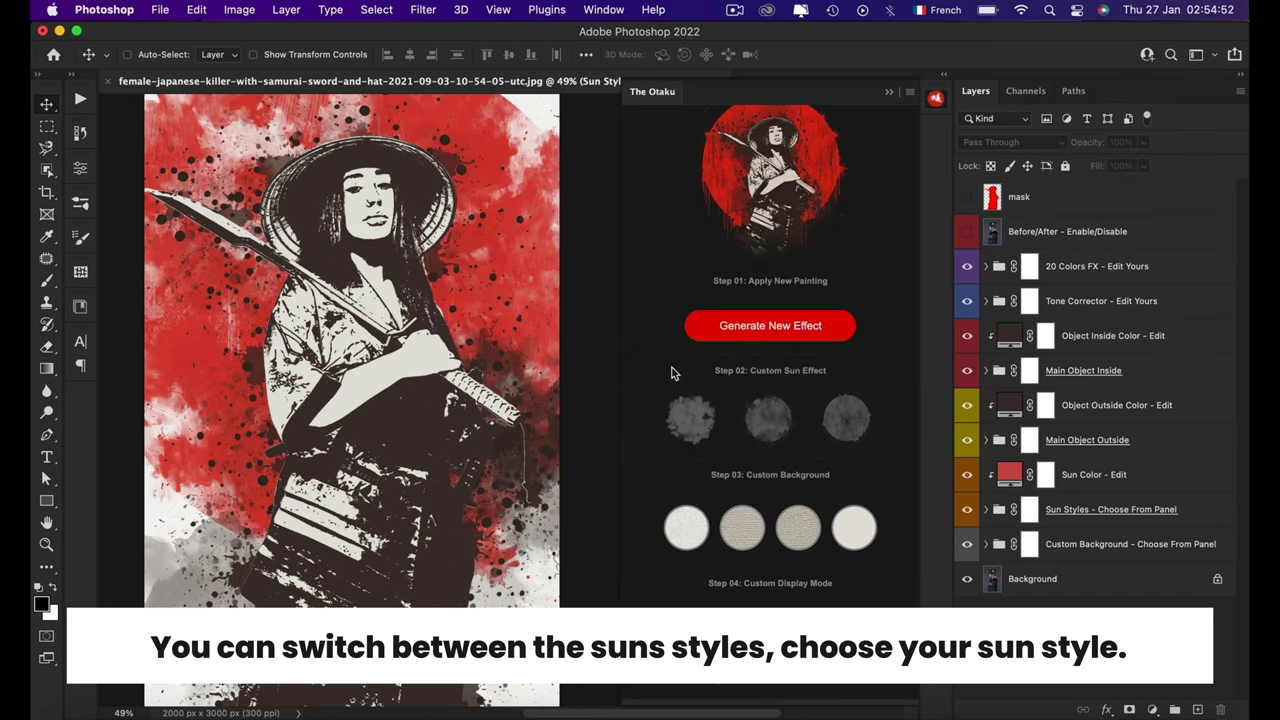
left_click(765, 418)
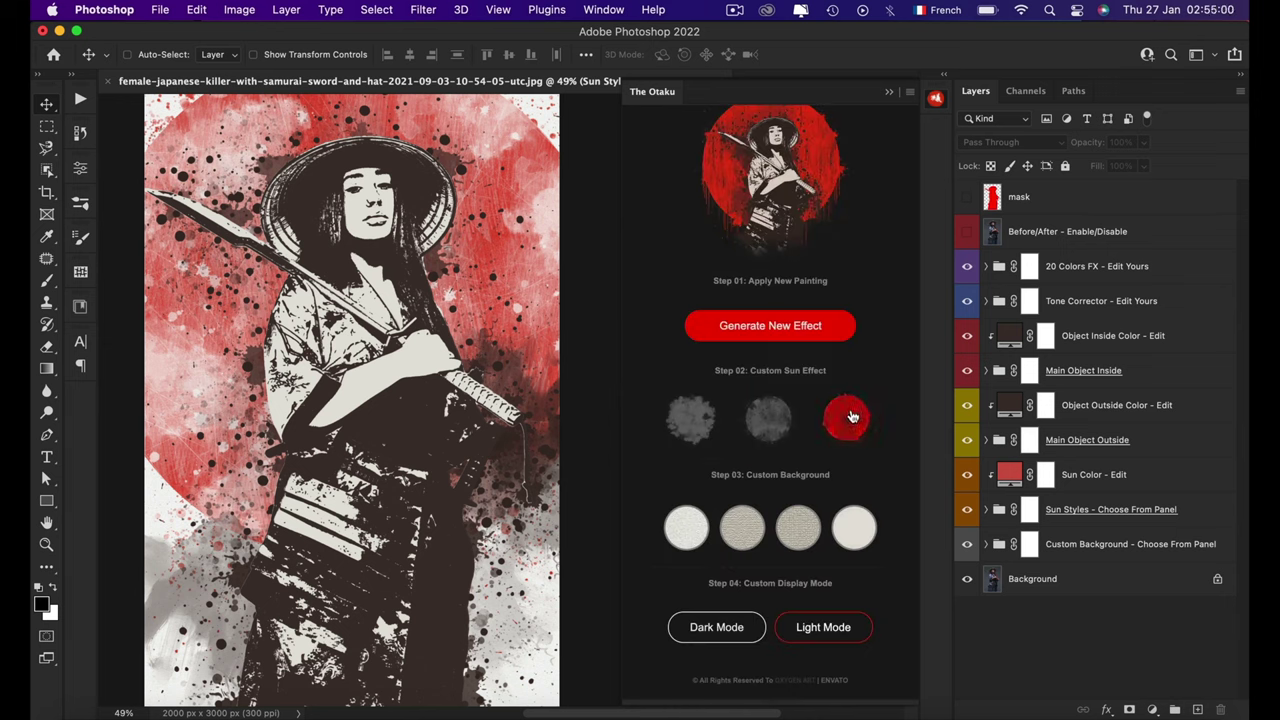
left_click(848, 418)
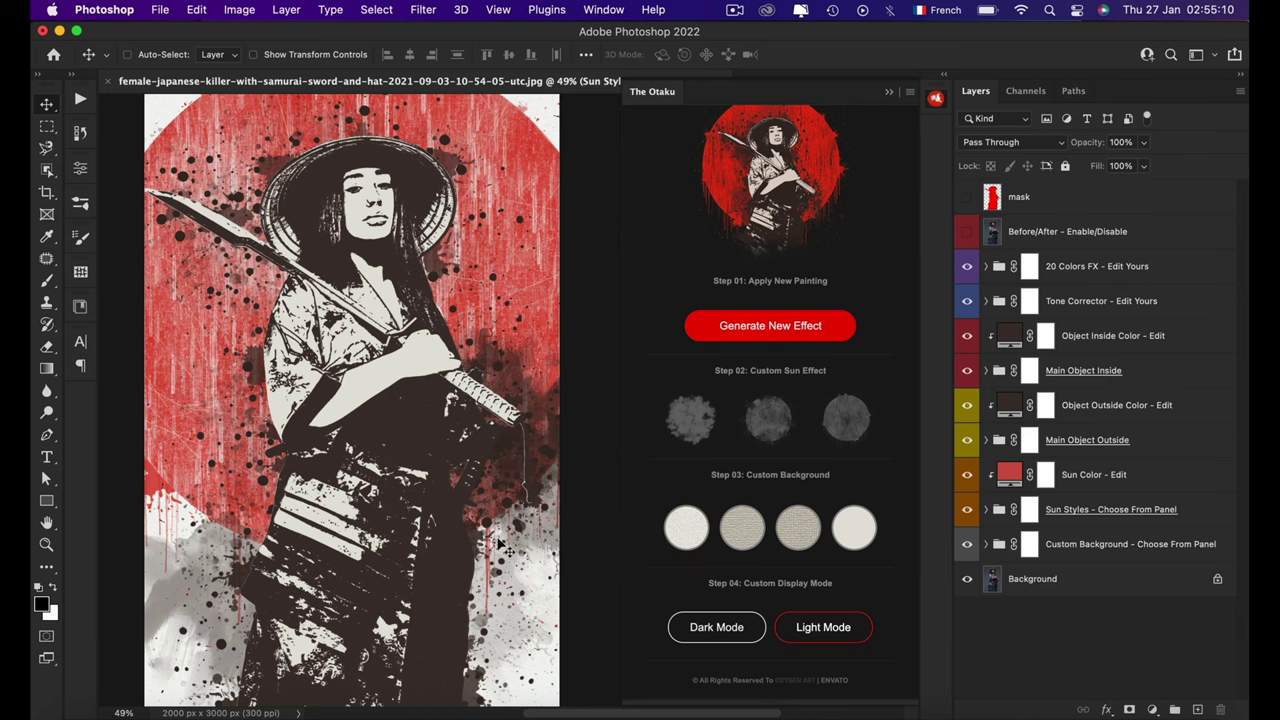
Step: Zoom into the canvas corner and apply the first paper background texture
scroll(502, 548, "up", 1)
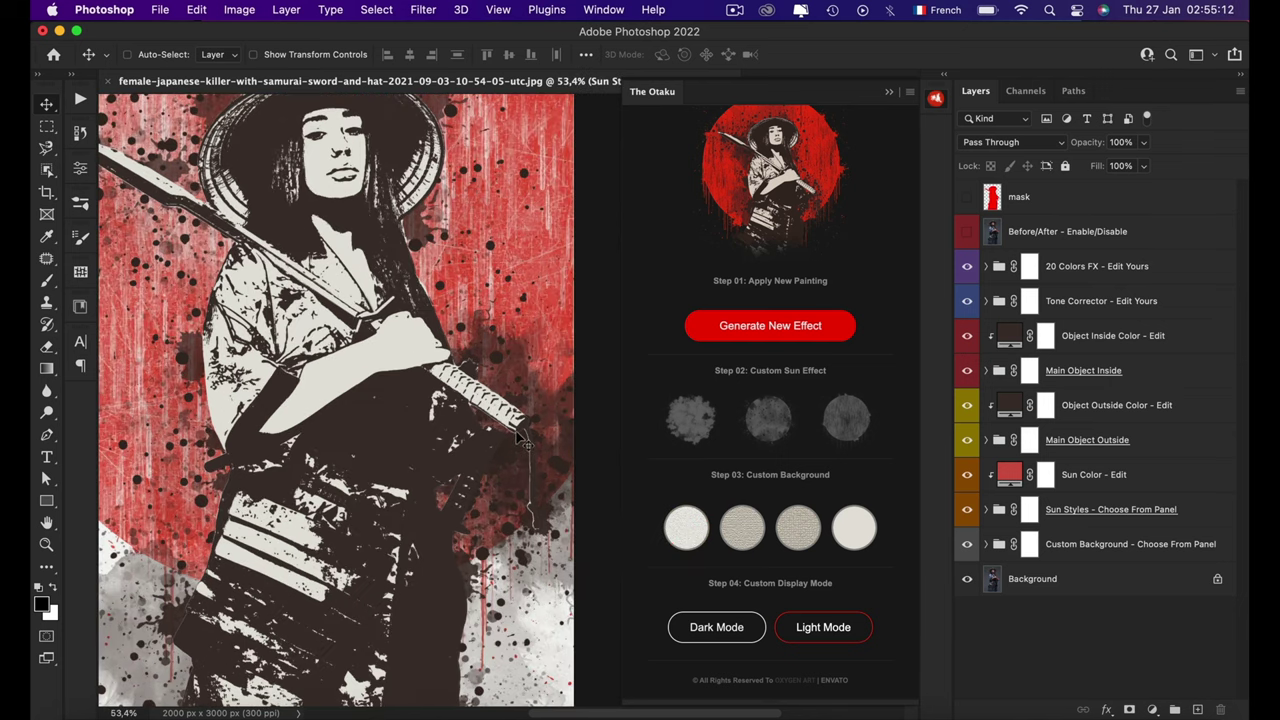
scroll(520, 444, "up", 2)
scroll(518, 446, "up", 2)
scroll(517, 446, "up", 2)
scroll(517, 446, "up", 2)
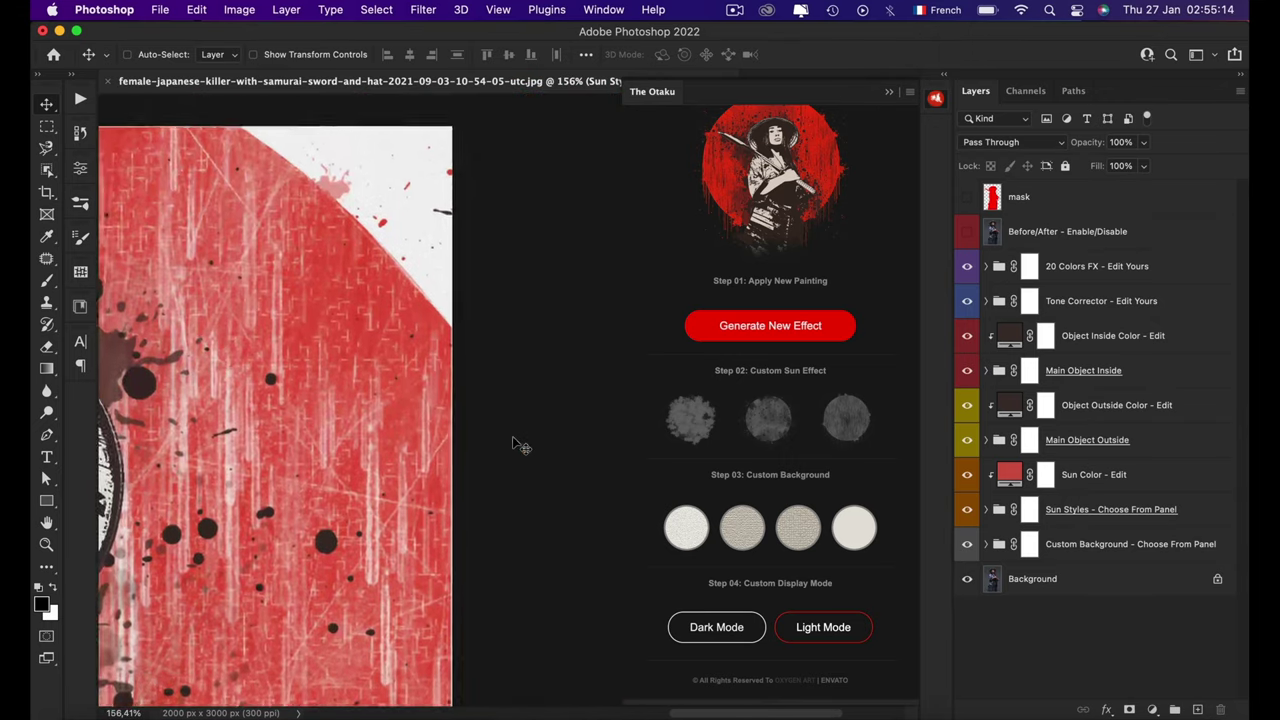
scroll(517, 446, "up", 2)
scroll(517, 446, "up", 2)
scroll(516, 445, "up", 2)
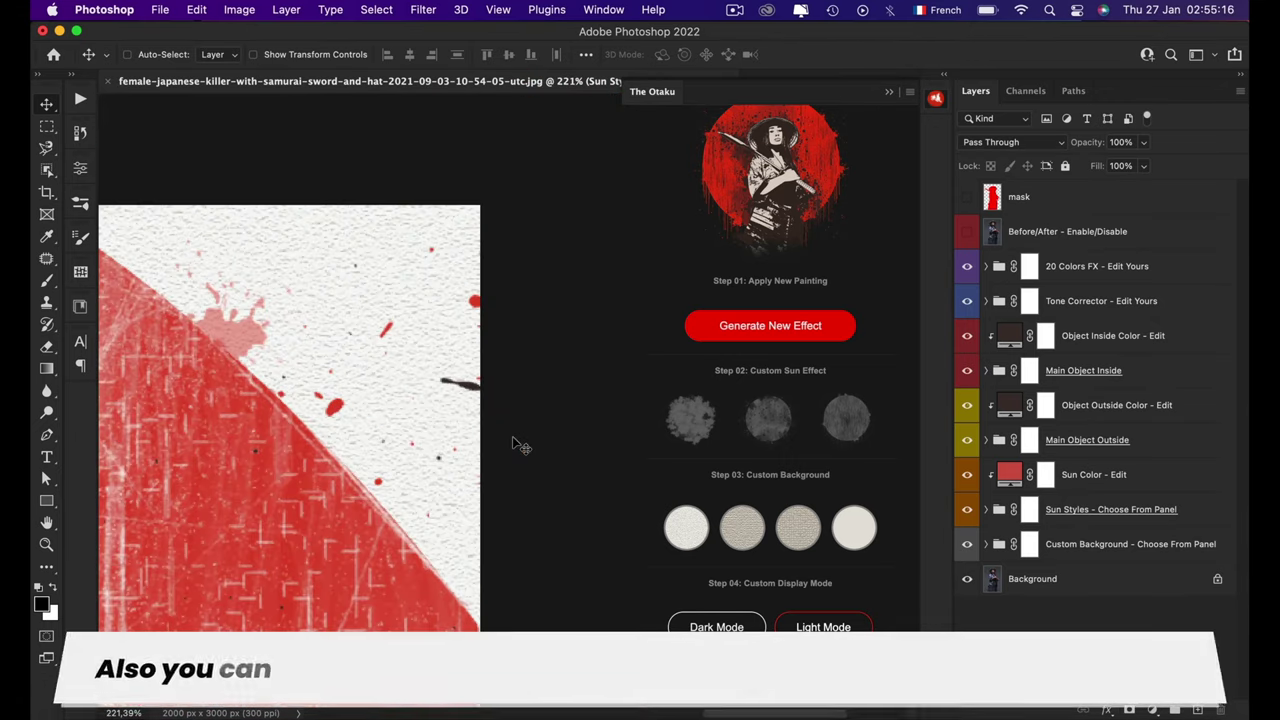
scroll(514, 443, "up", 1)
scroll(480, 410, "up", 1)
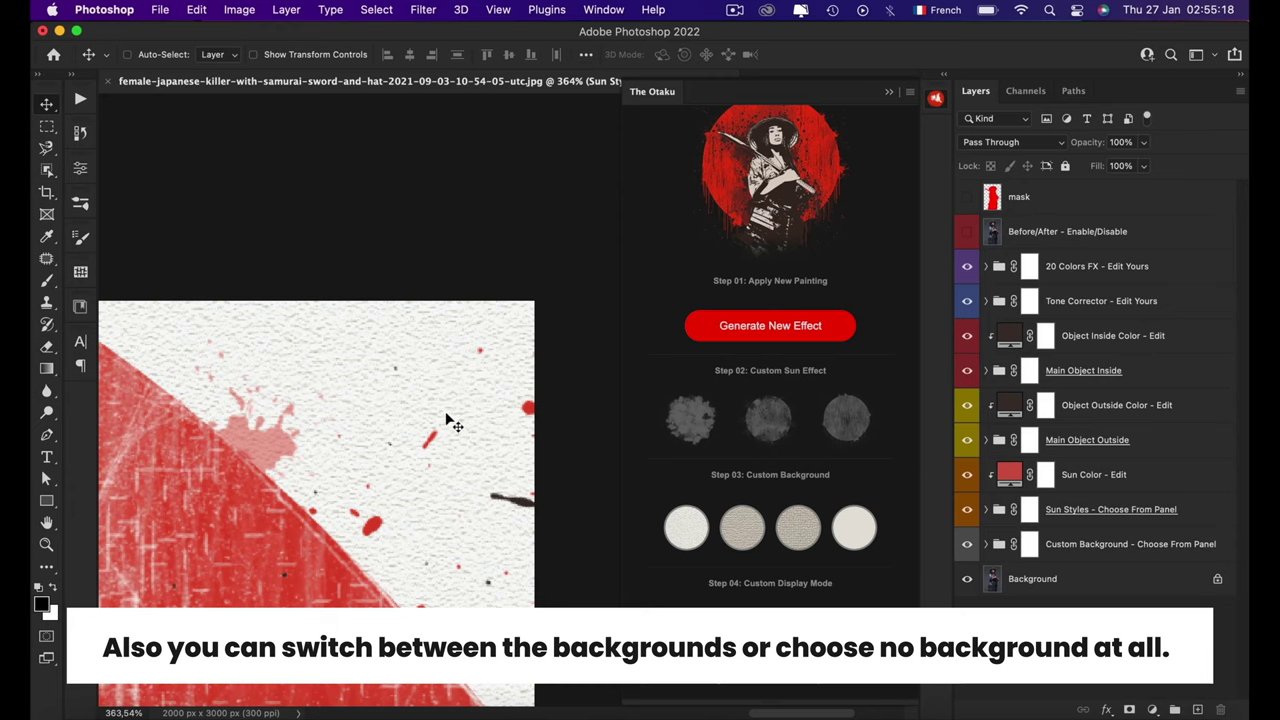
scroll(448, 418, "down", 10)
scroll(448, 418, "down", 10)
scroll(450, 420, "down", 10)
scroll(448, 420, "down", 3)
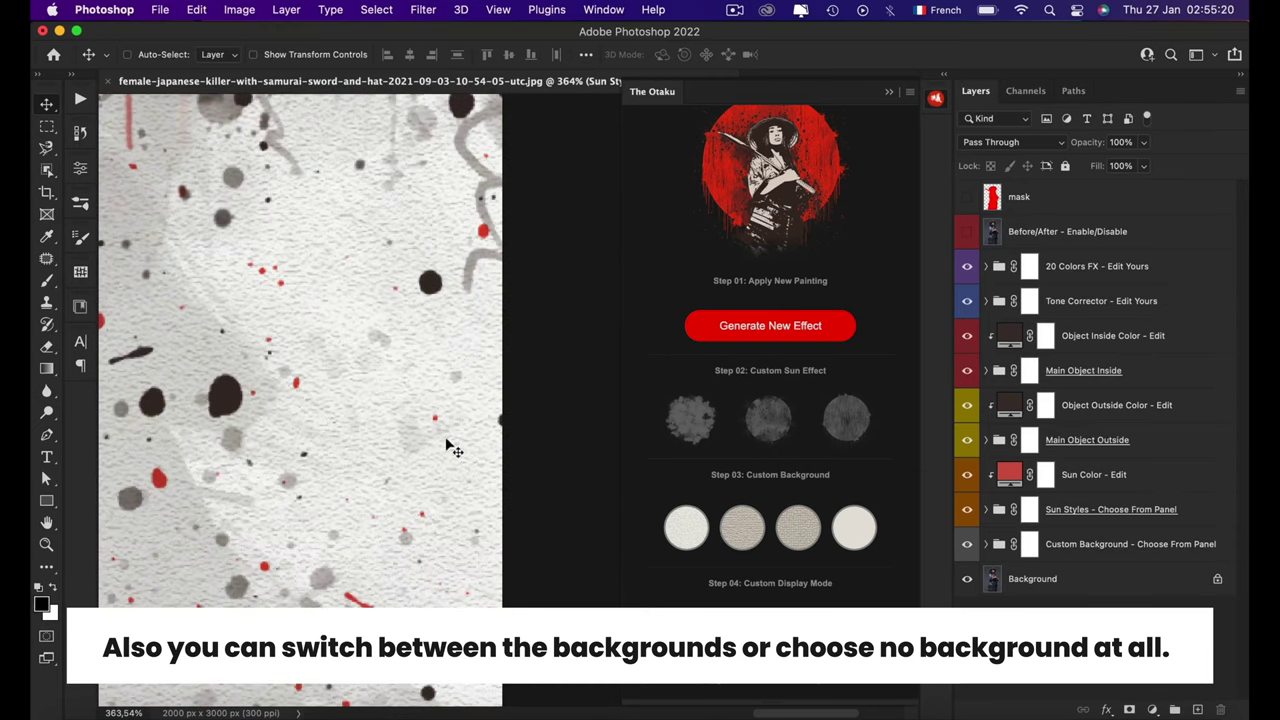
scroll(466, 474, "up", 10)
scroll(466, 474, "up", 5)
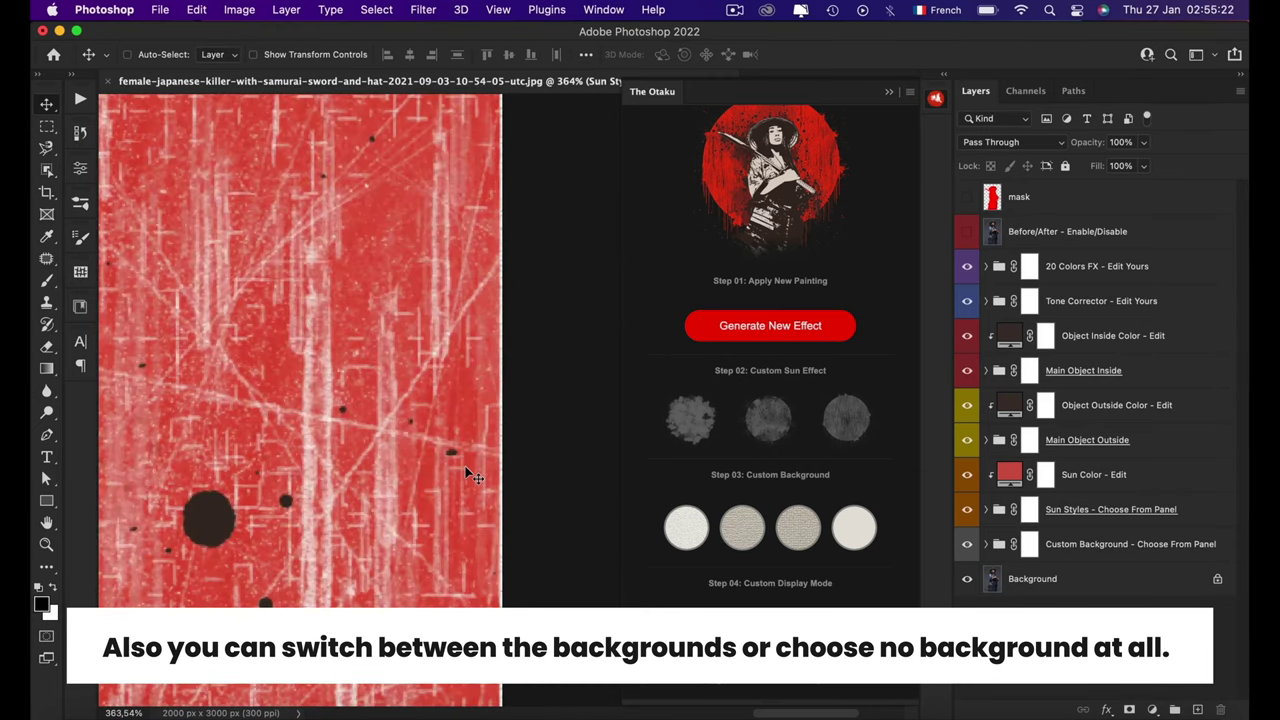
scroll(466, 474, "up", 5)
scroll(468, 476, "up", 5)
scroll(470, 476, "up", 3)
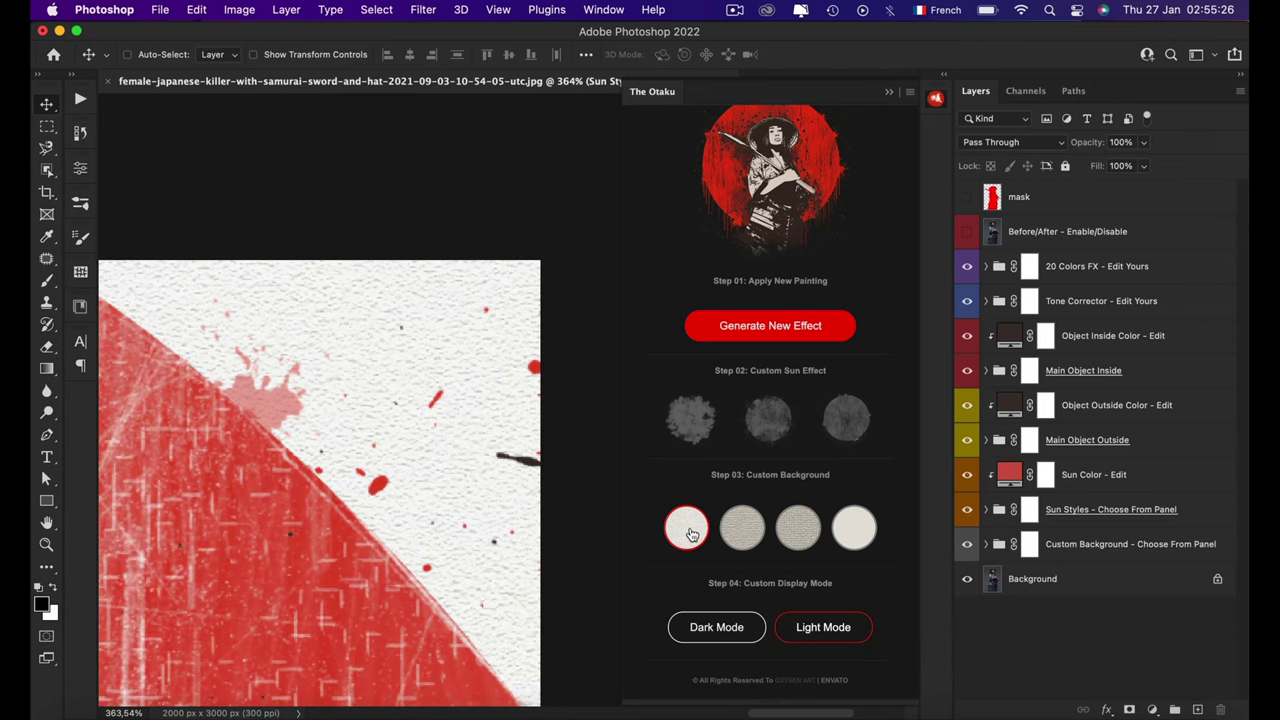
left_click(686, 530)
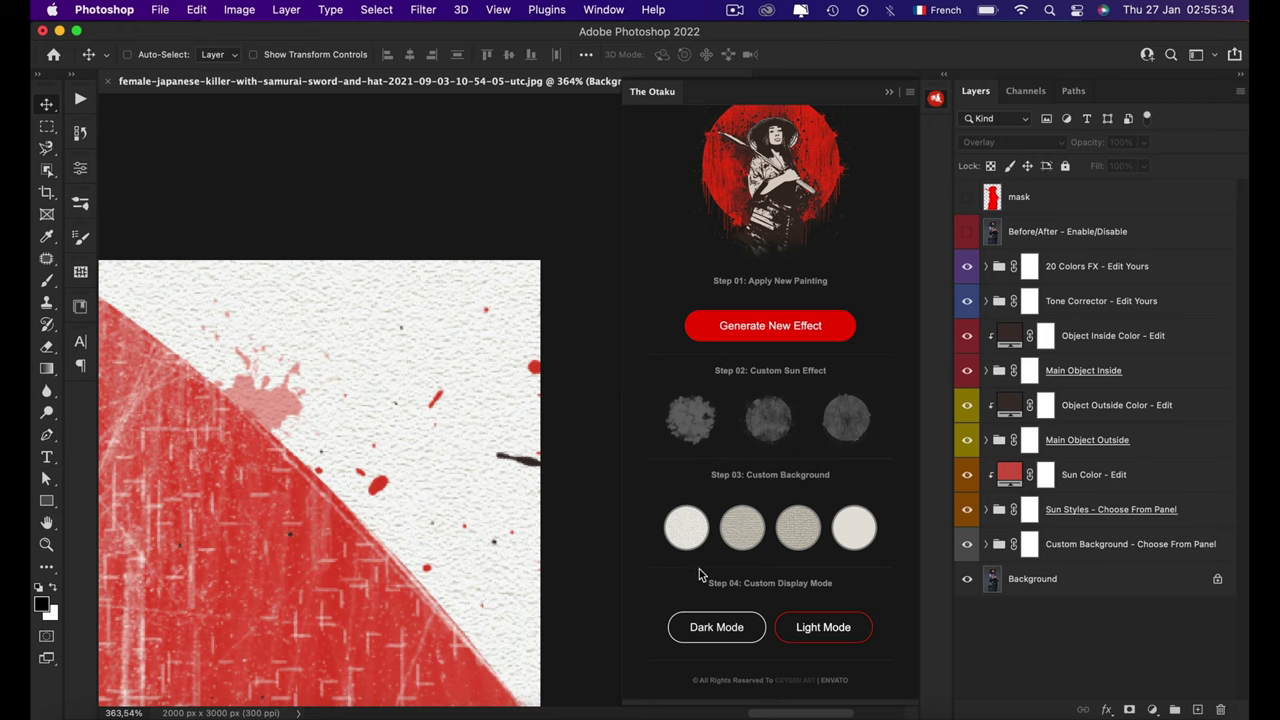
Step: Preview the second and third paper textures, then turn all backgrounds off
left_click(750, 532)
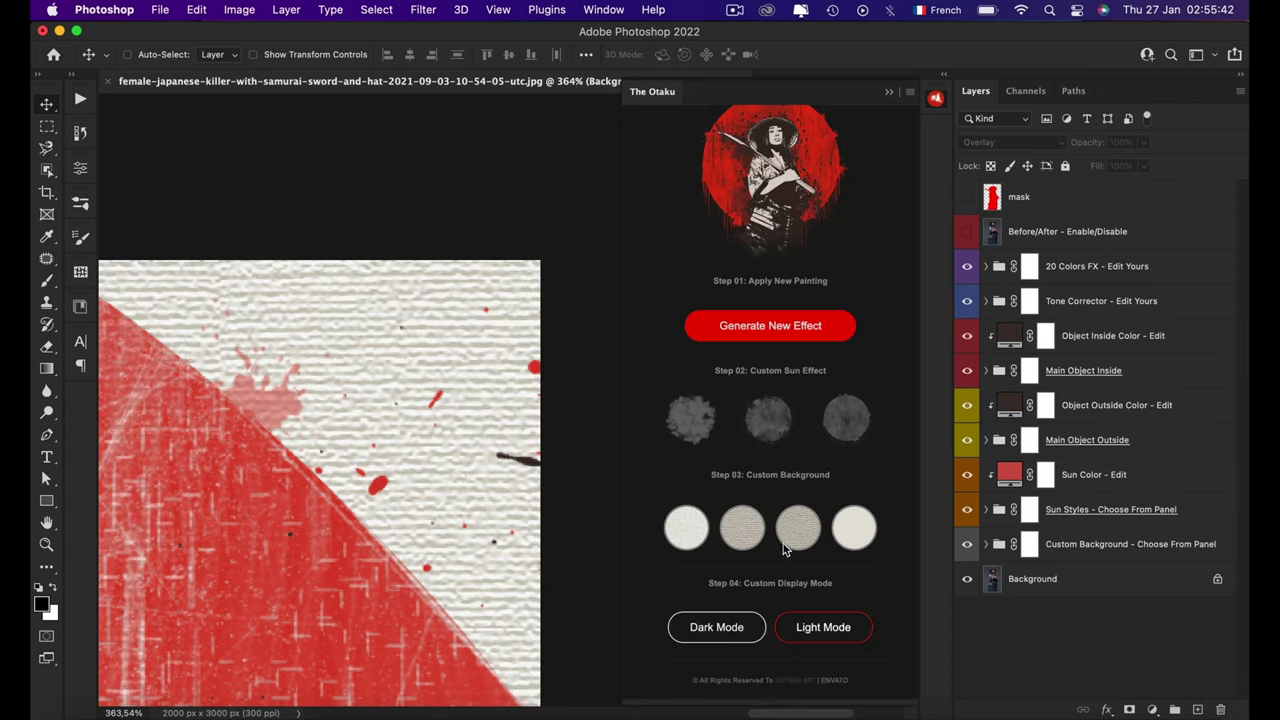
left_click(810, 528)
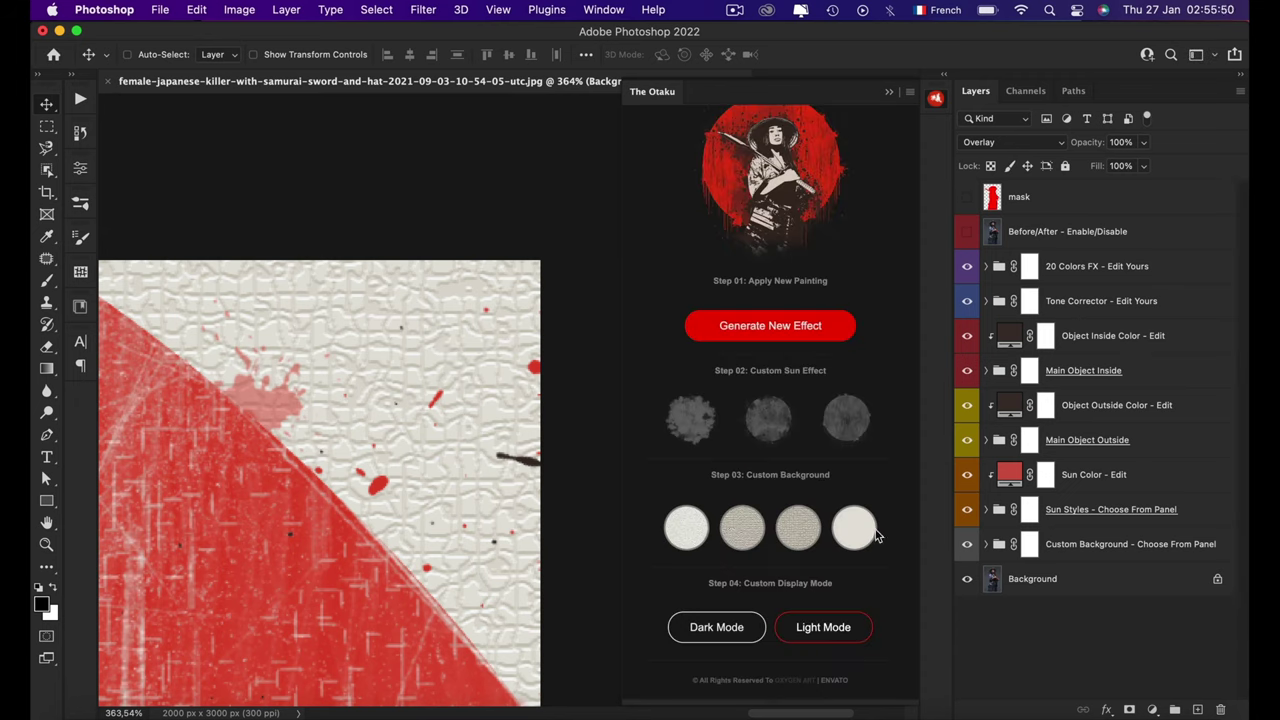
left_click(853, 528)
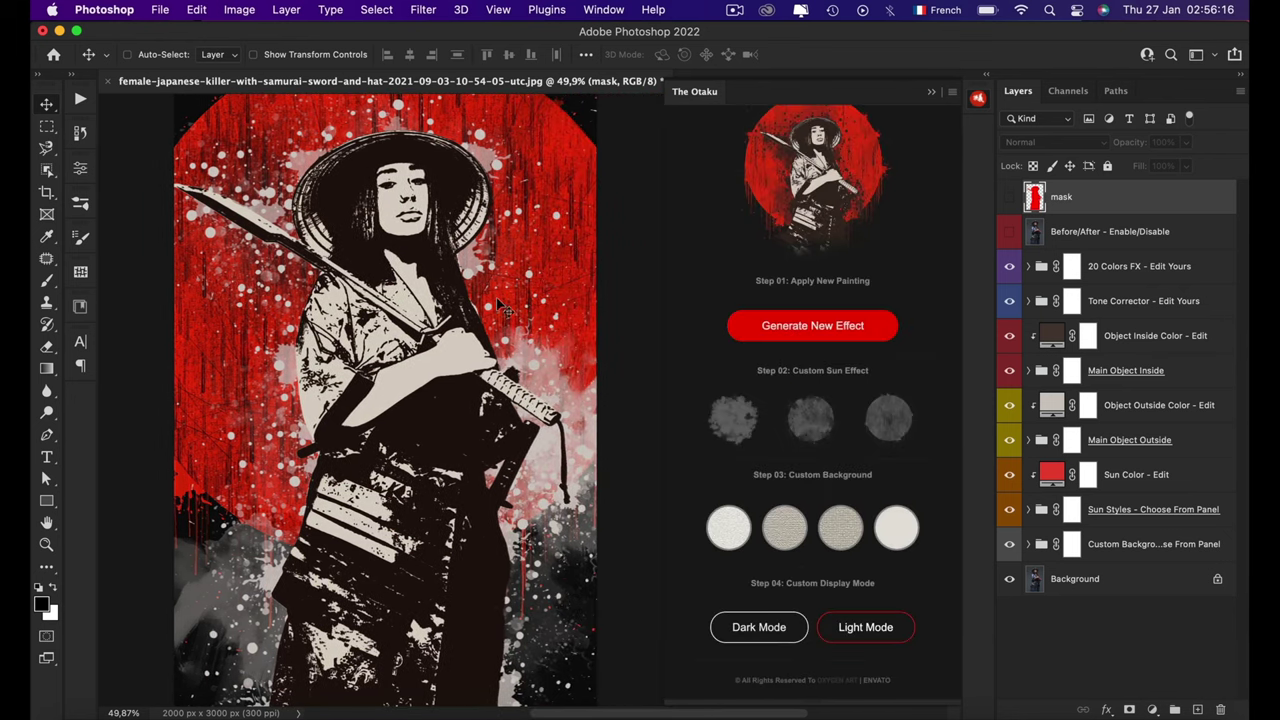
Step: Dock the Otaku panel and zoom in to inspect the dark-mode artwork
left_click(978, 98)
key("super+plus")
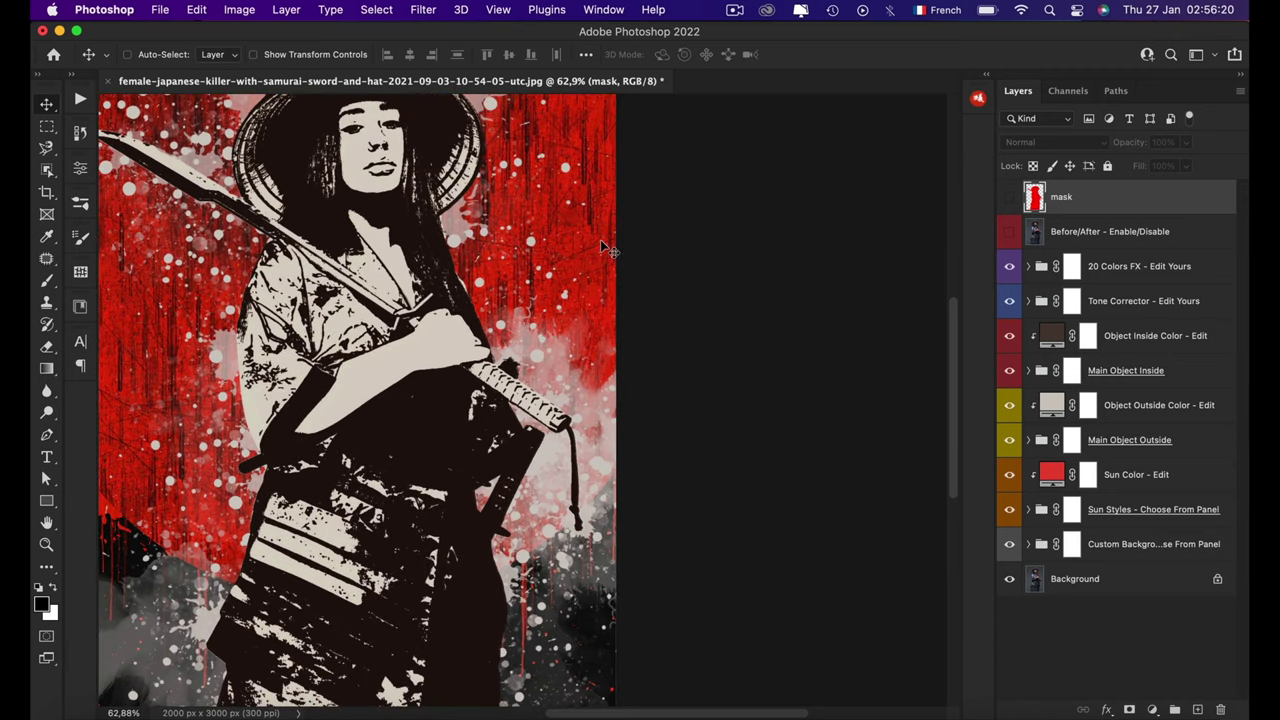
scroll(603, 248, "up", 2)
scroll(603, 248, "down", 5)
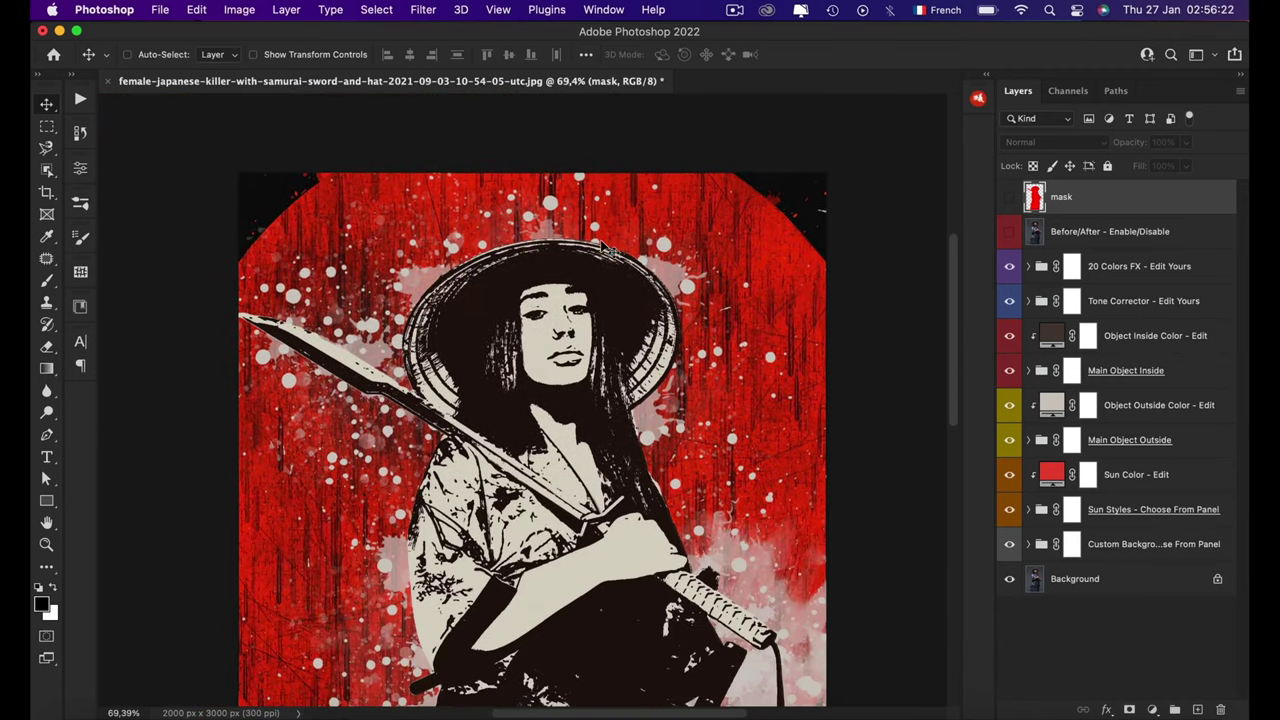
scroll(603, 248, "down", 3)
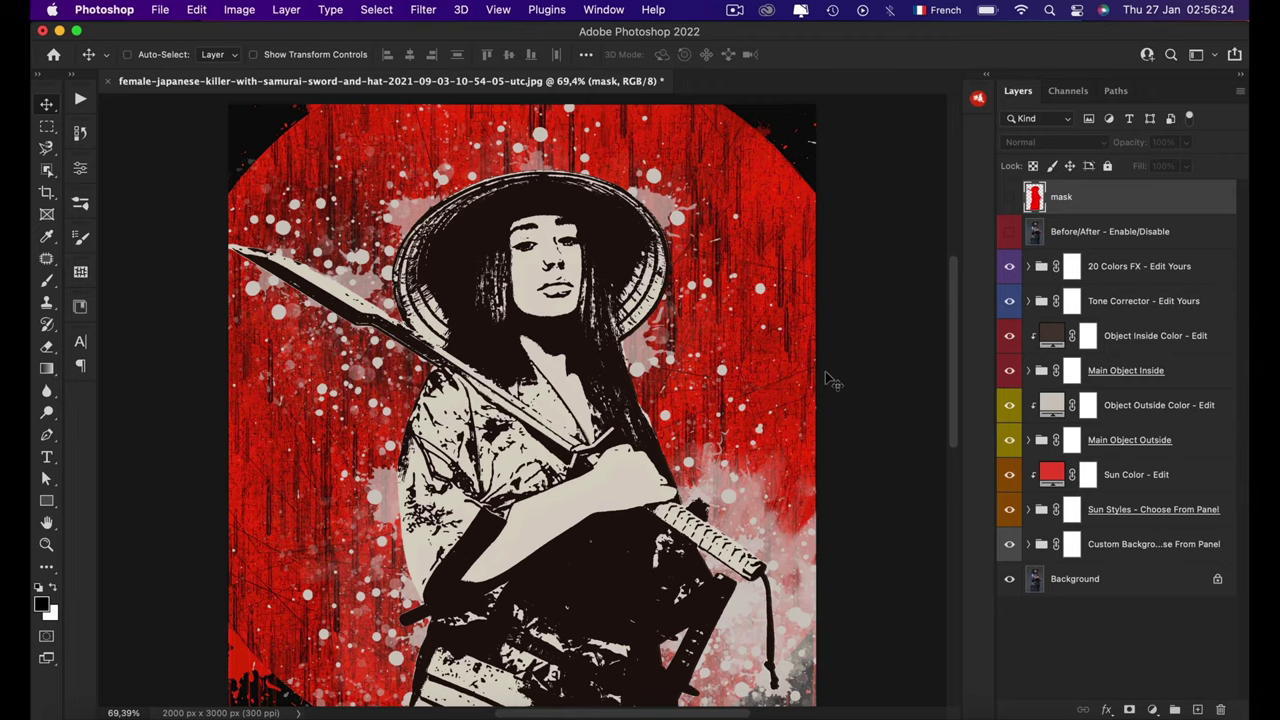
scroll(829, 378, "down", 5)
scroll(829, 378, "down", 5)
scroll(829, 378, "down", 5)
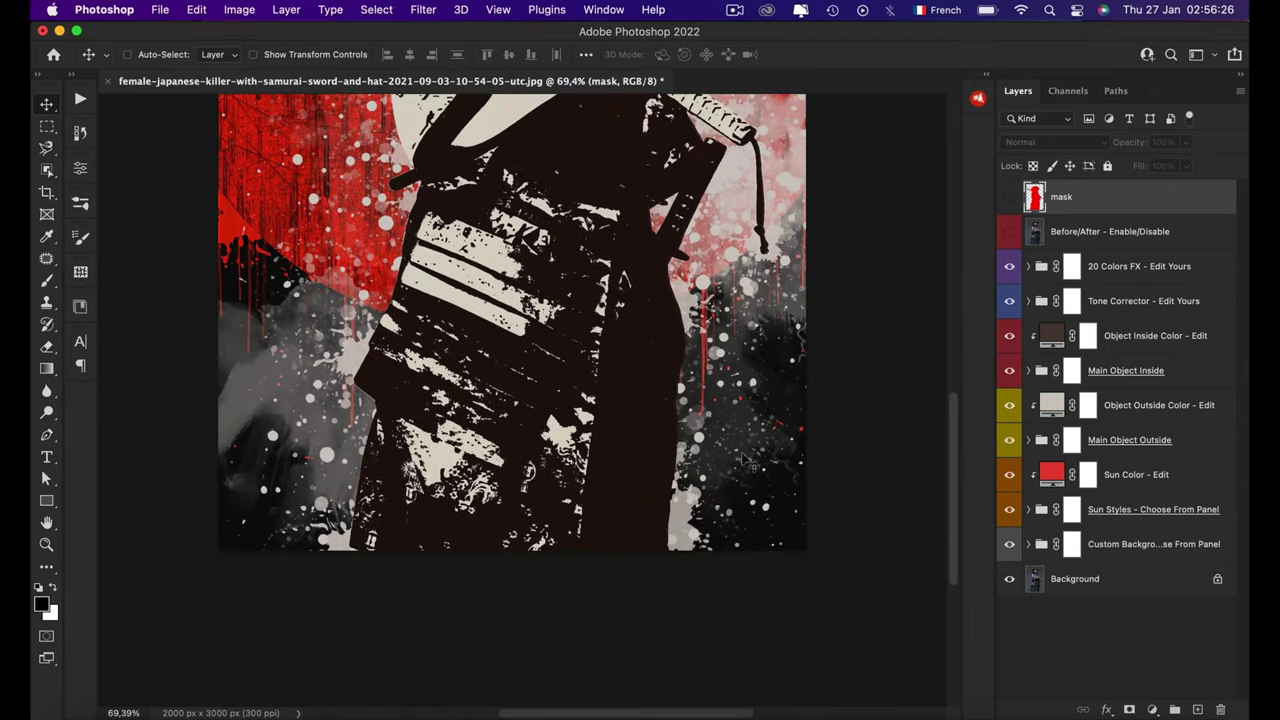
scroll(783, 470, "down", 3)
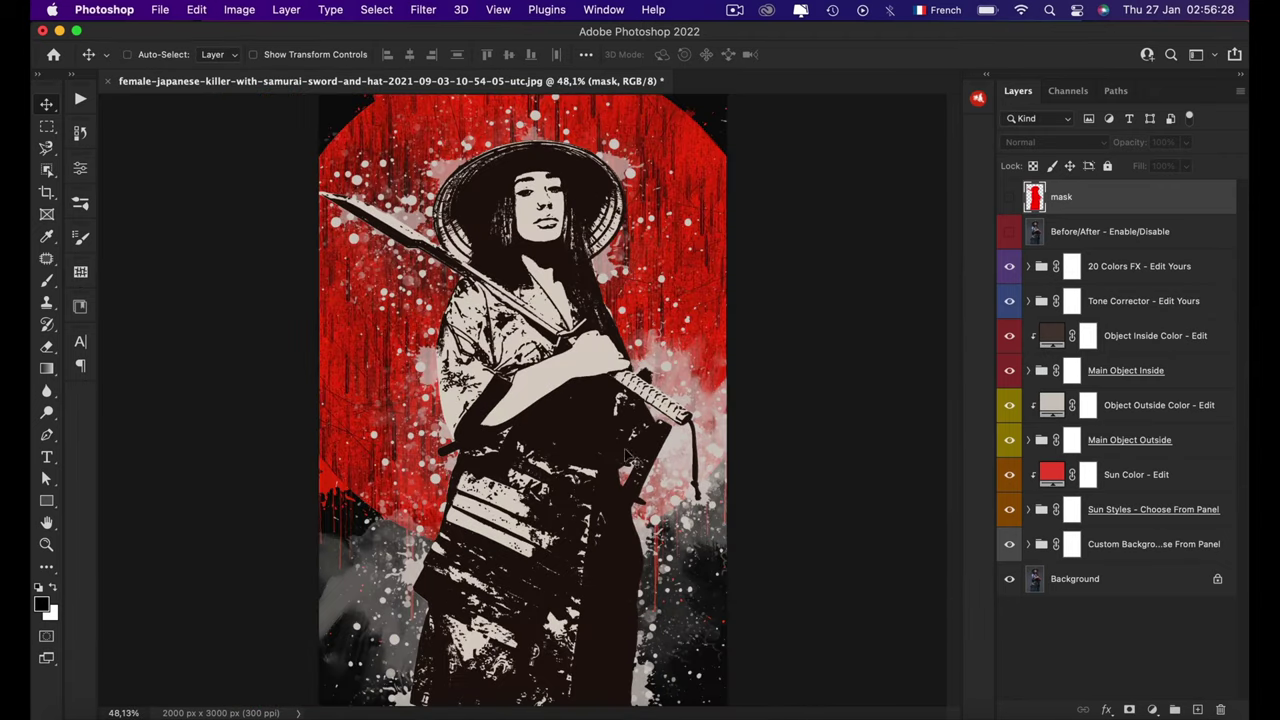
scroll(566, 425, "up", 2)
scroll(568, 428, "up", 1)
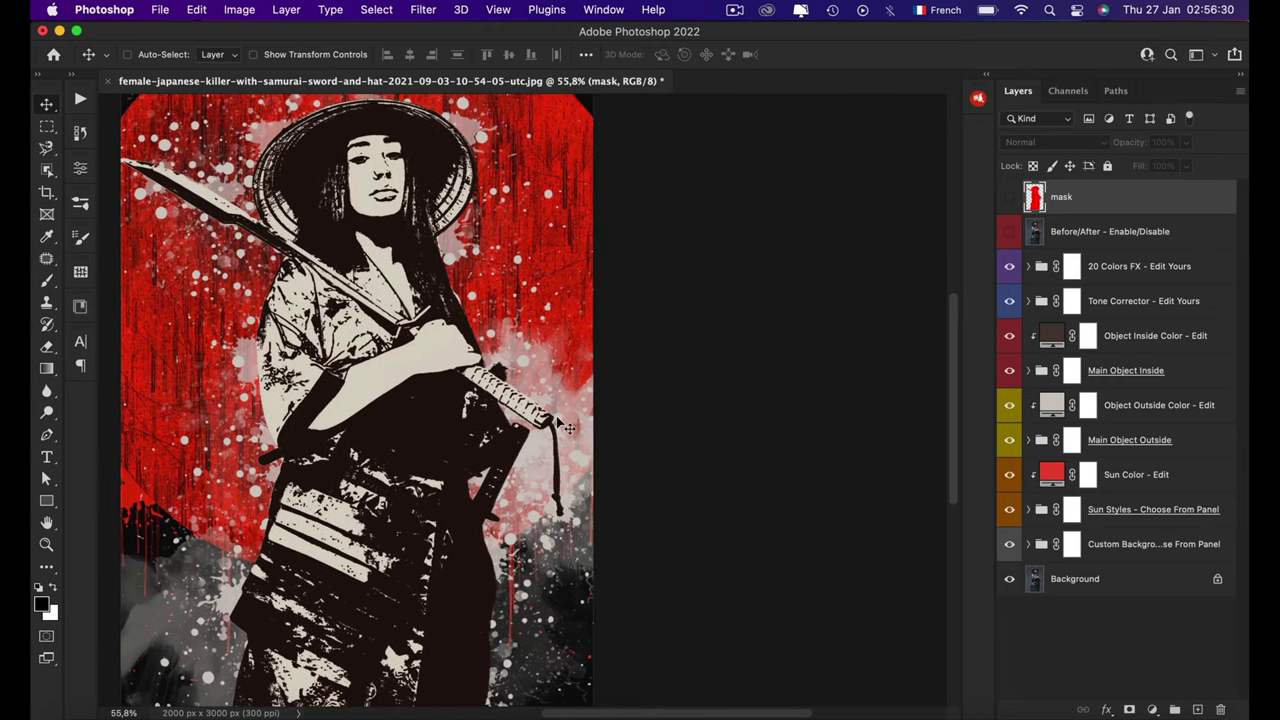
Step: Preview Light Mode, then restore Dark Mode and close the Otaku panel
left_click(978, 98)
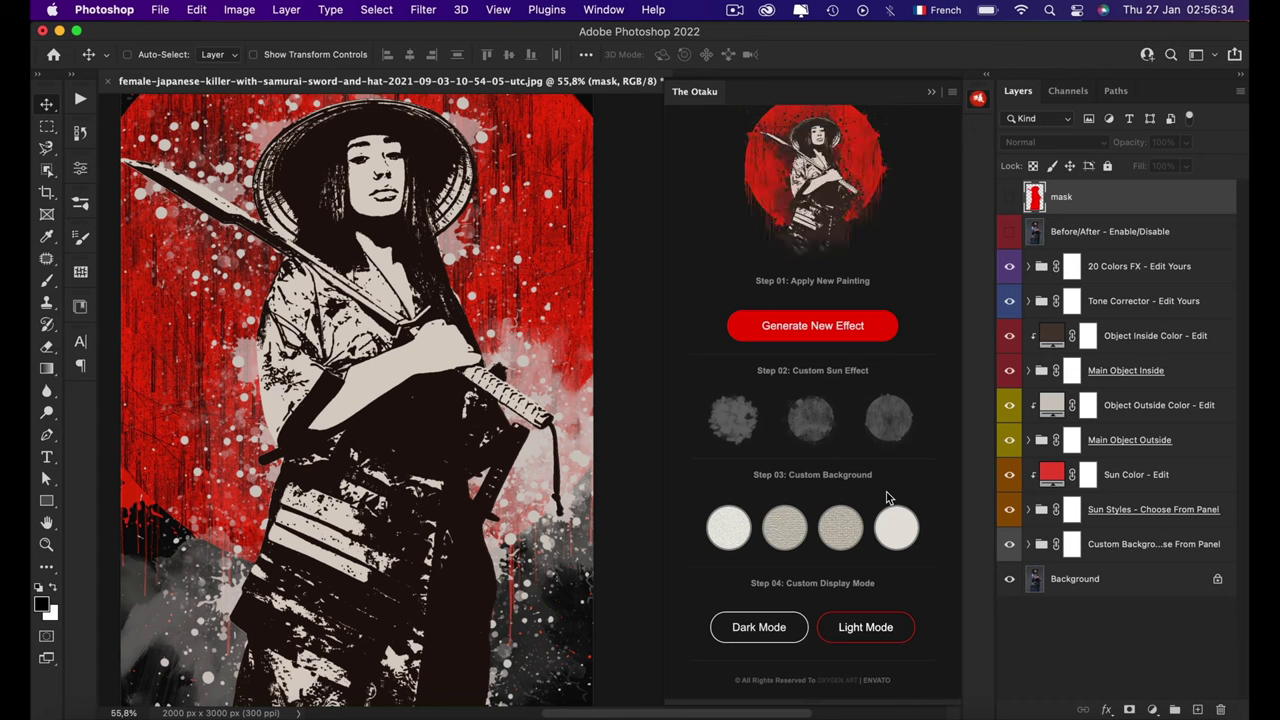
left_click(878, 630)
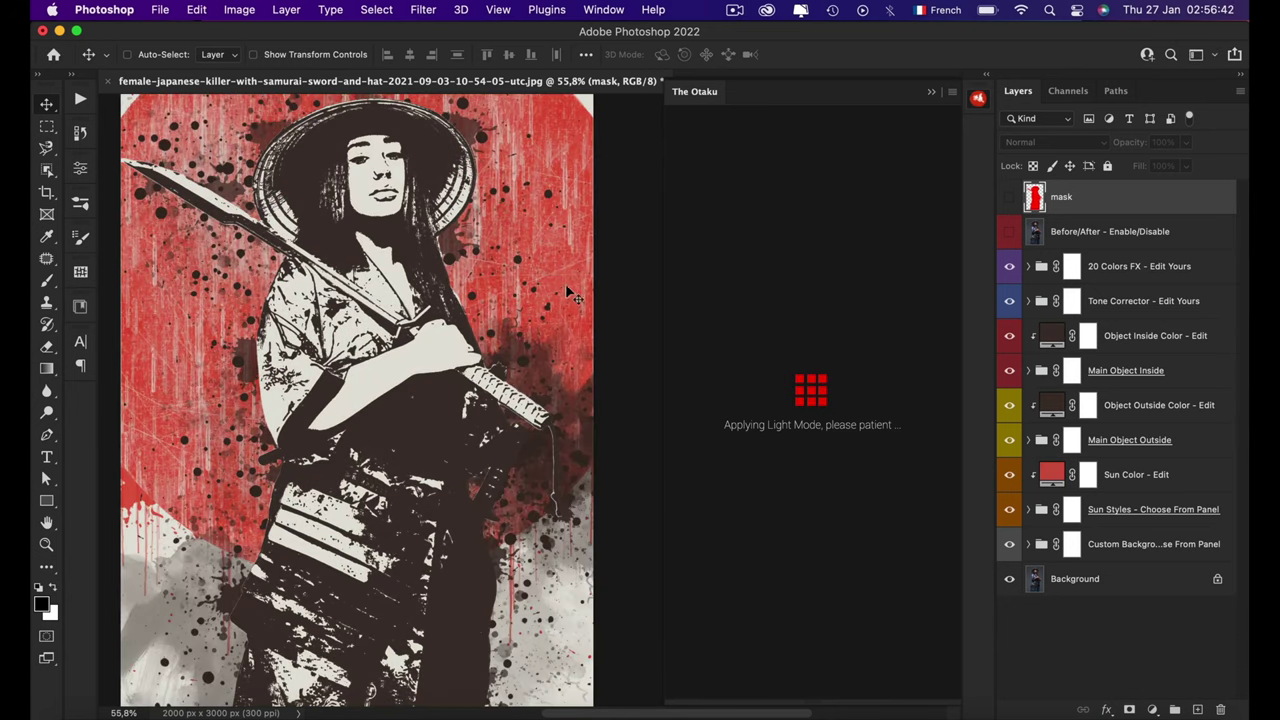
left_click(740, 624)
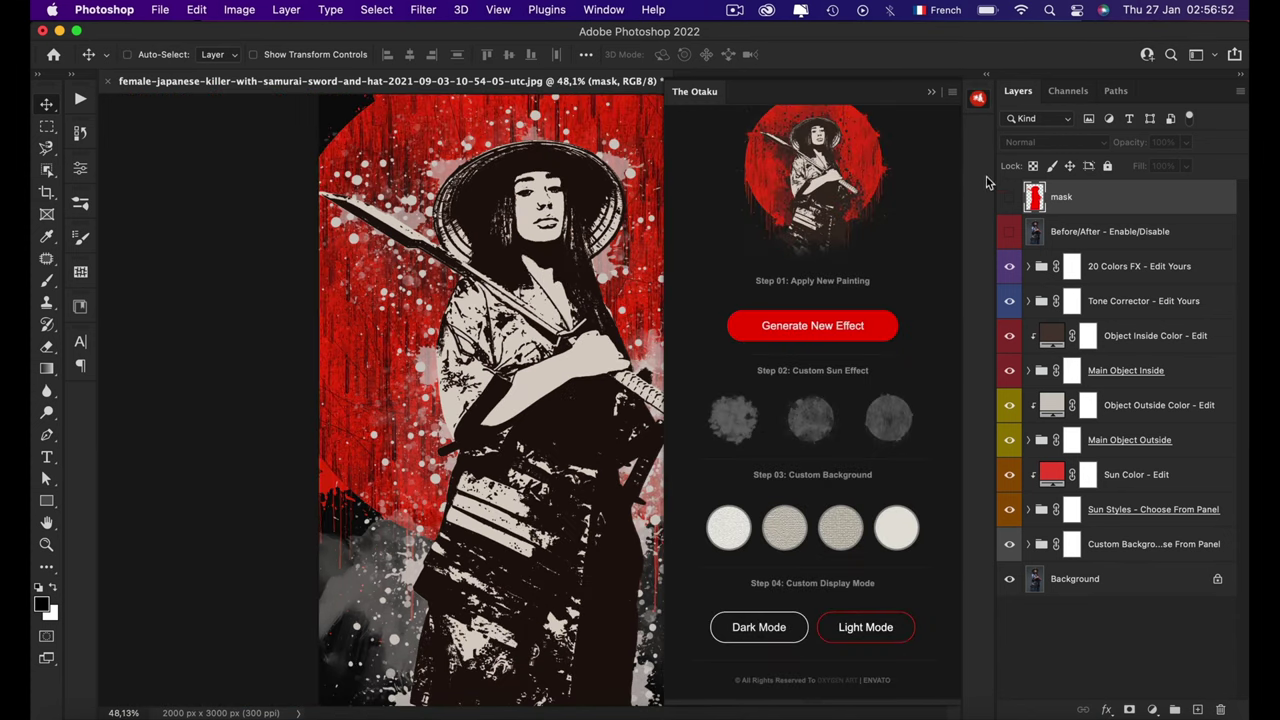
left_click(980, 97)
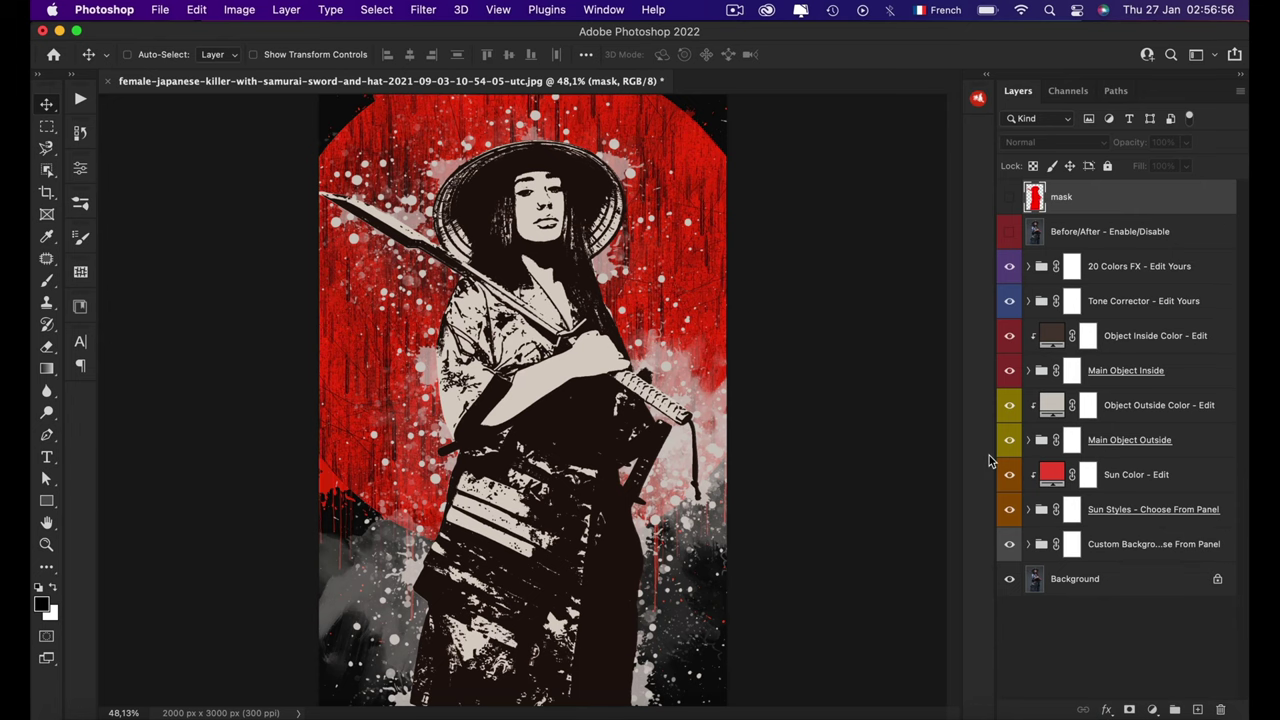
Step: Widen the Layers panel and select the Sun Color - Edit fill layer
left_click_drag(993, 456, 933, 456)
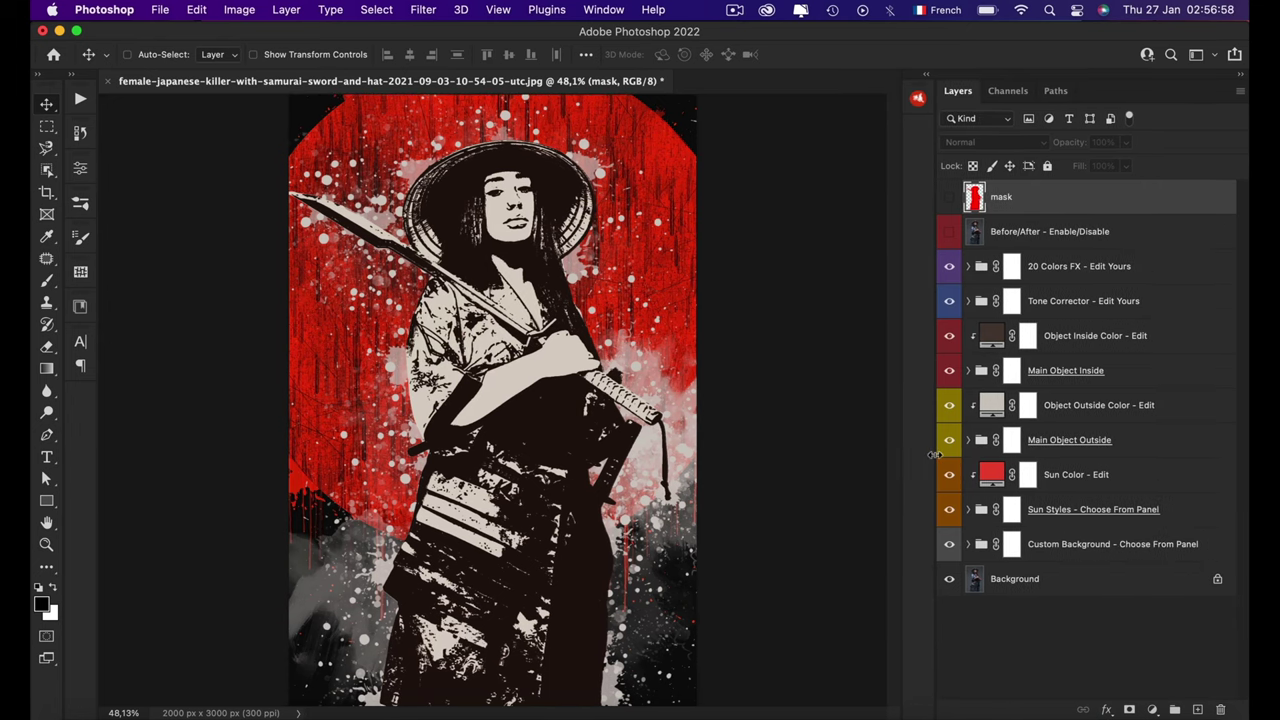
left_click(1100, 546)
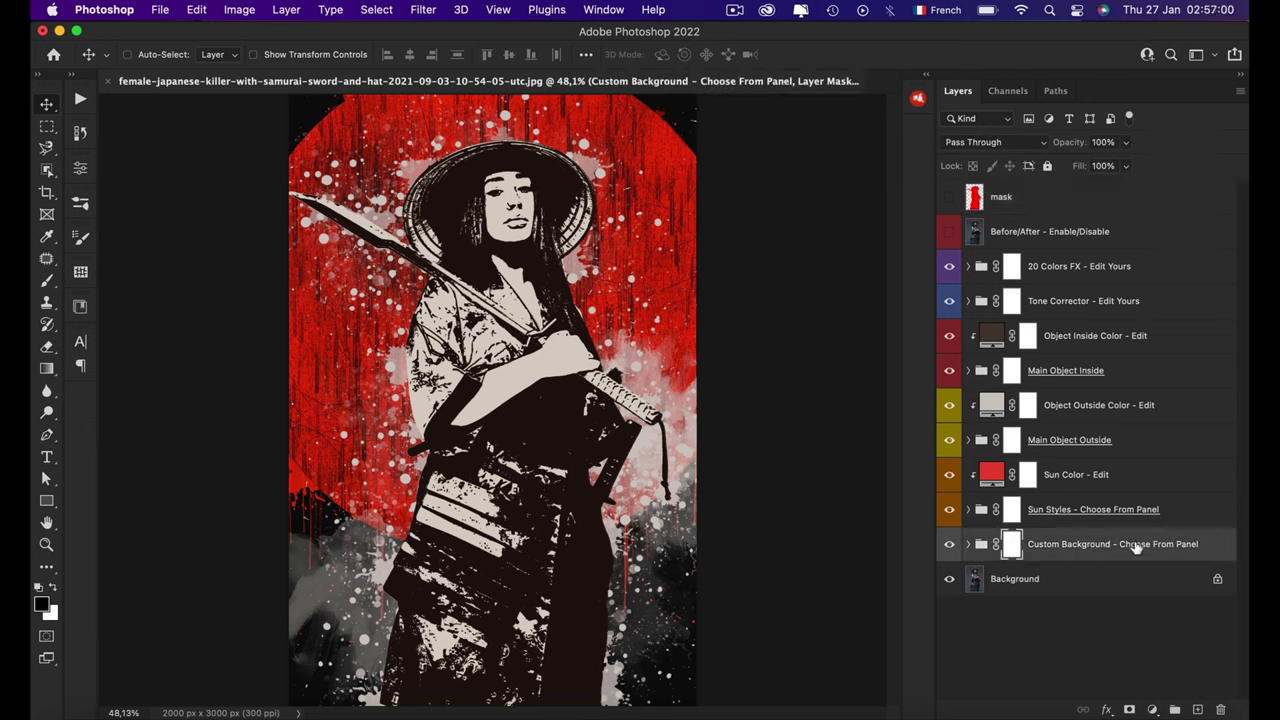
left_click(1118, 511)
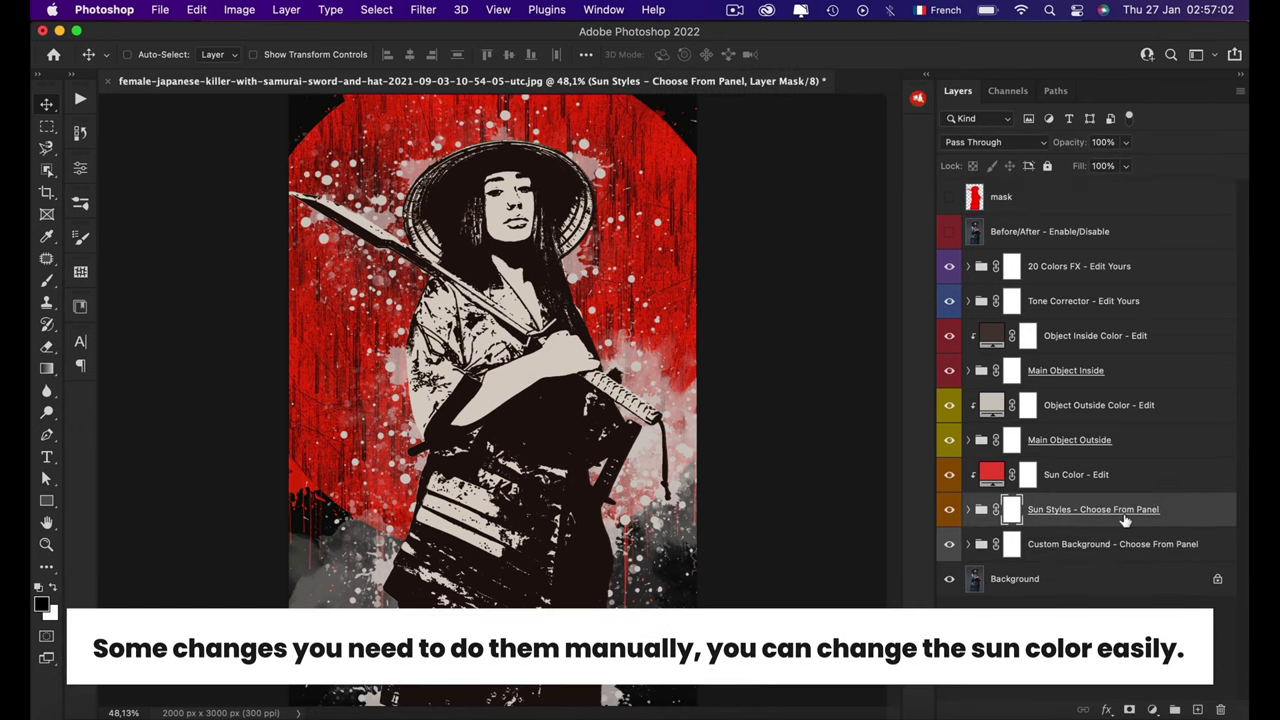
left_click(1072, 476)
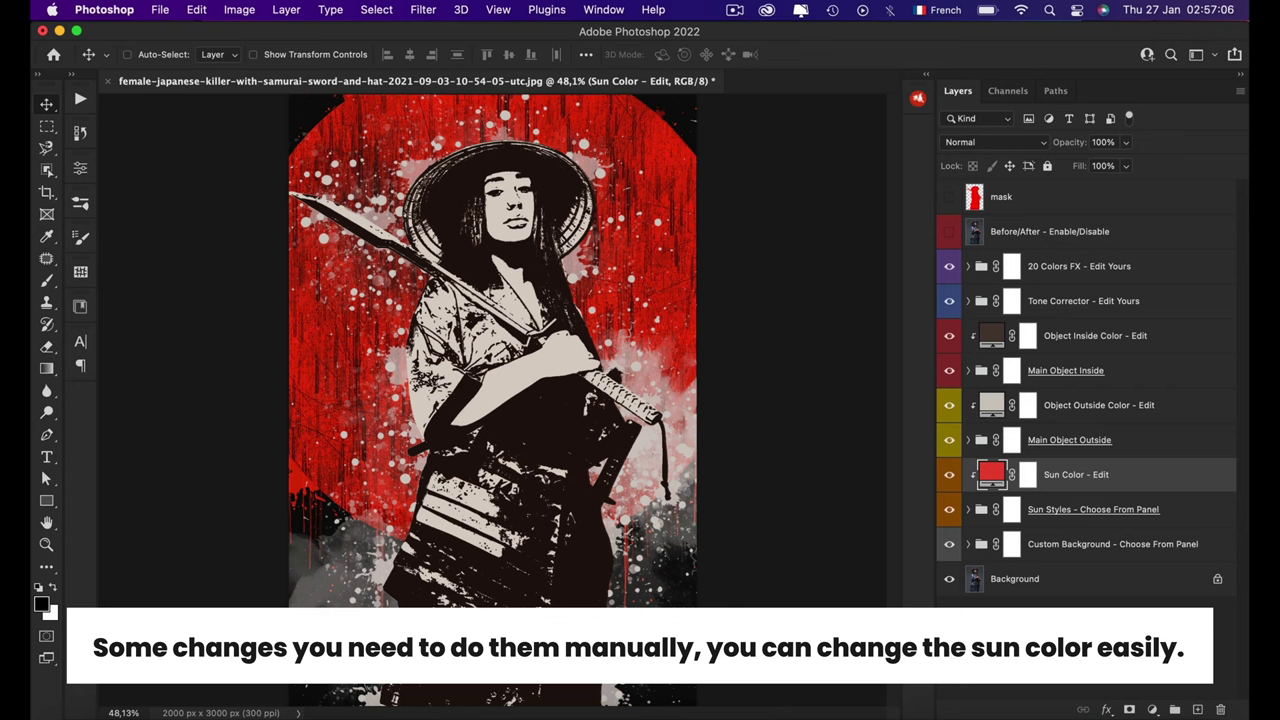
Step: Recolour the sun fill to purple 8932ea after trying pink, cyan and green
double_click(991, 476)
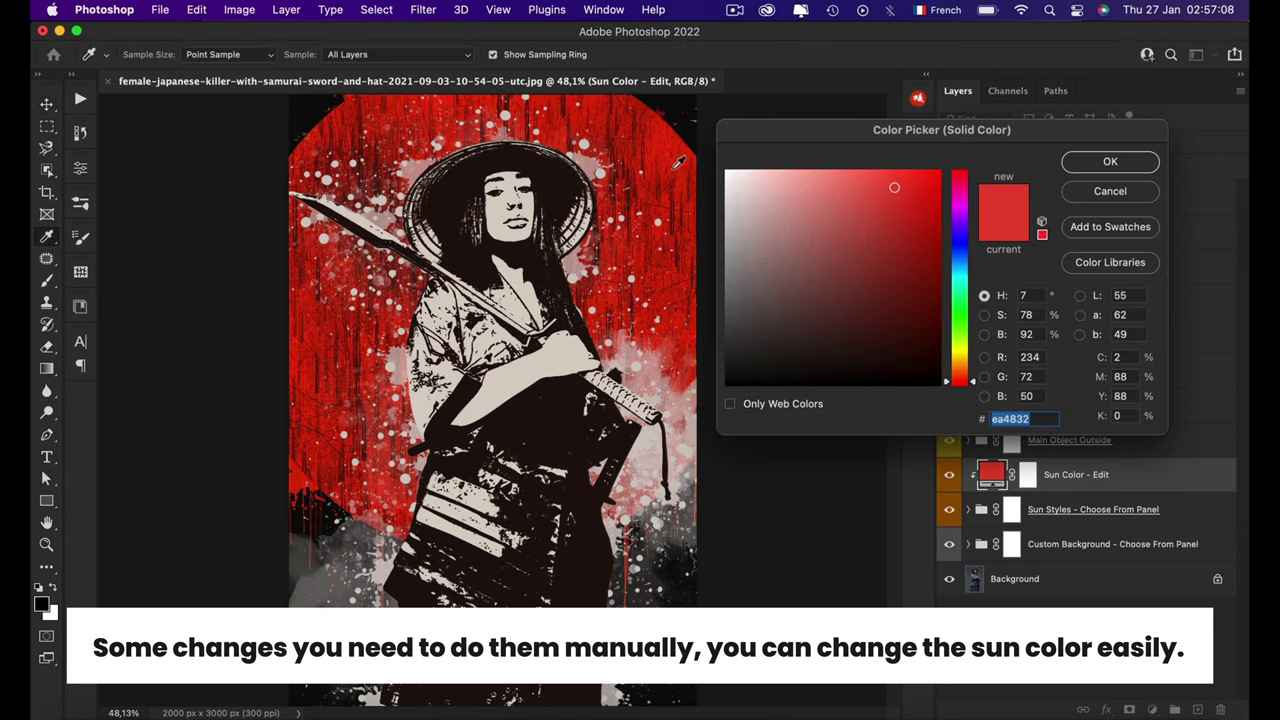
left_click(962, 188)
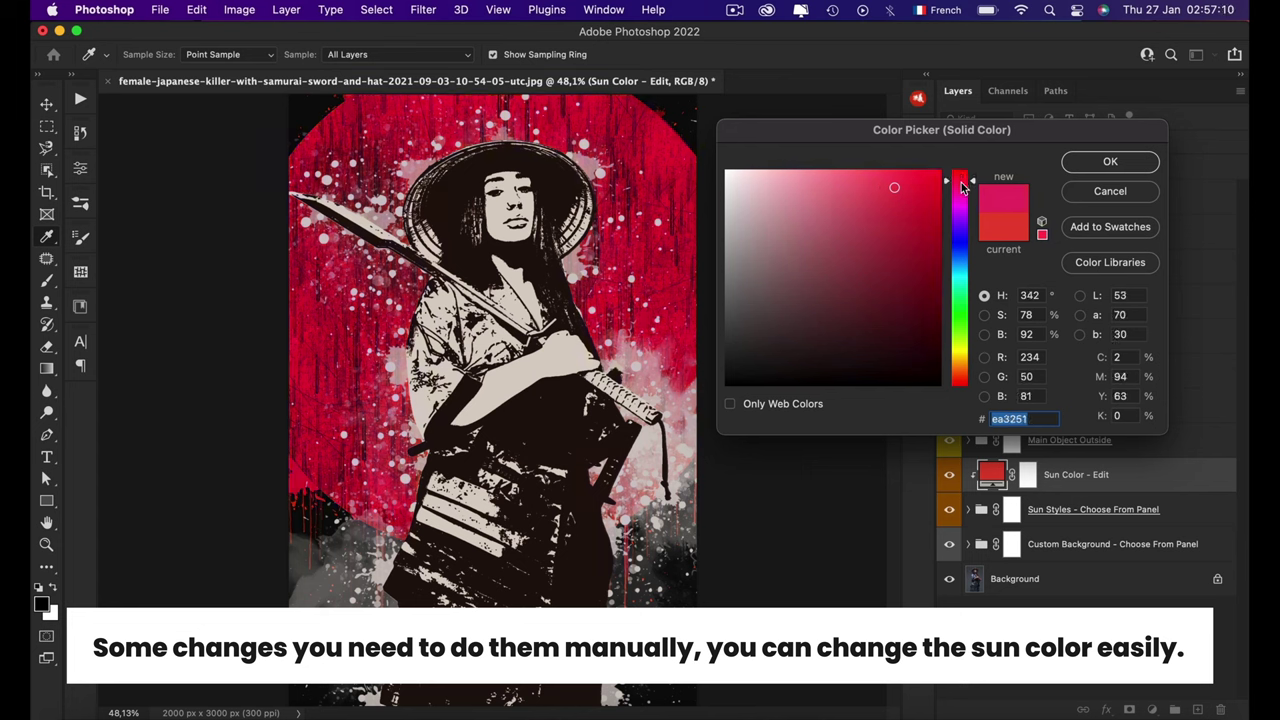
left_click(960, 227)
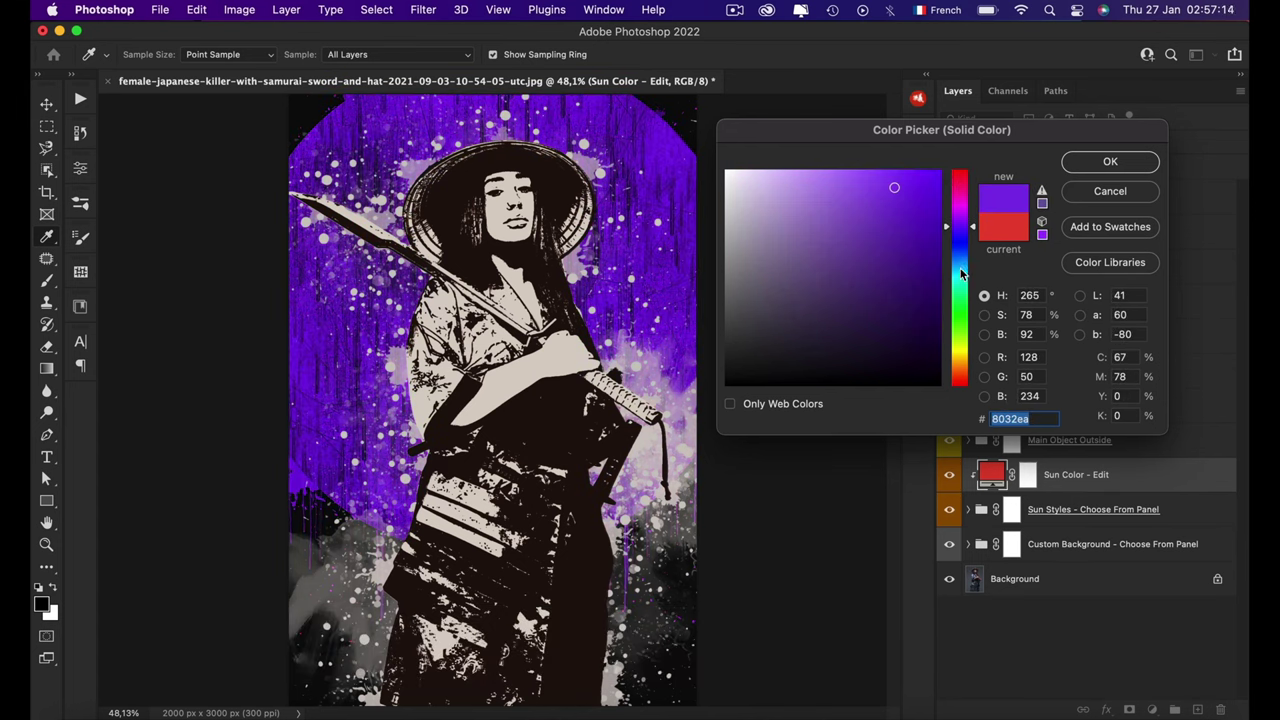
left_click(961, 271)
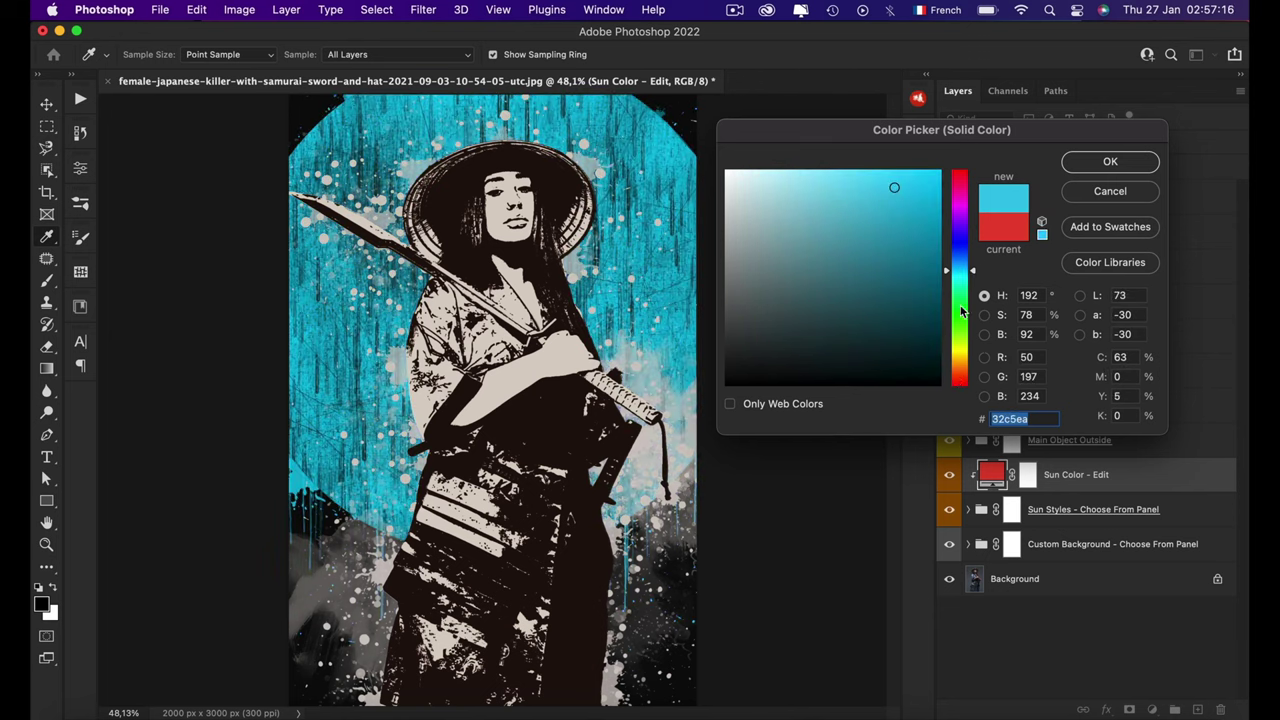
left_click(962, 312)
left_click(962, 230)
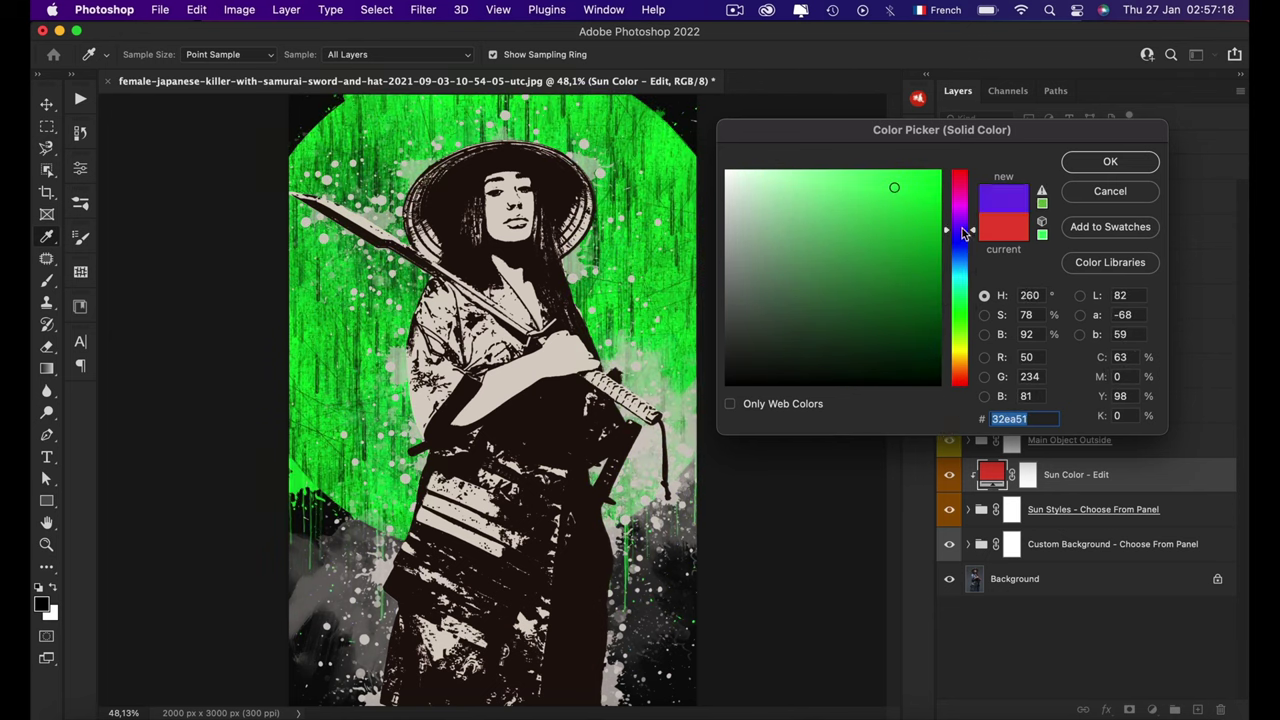
left_click(962, 225)
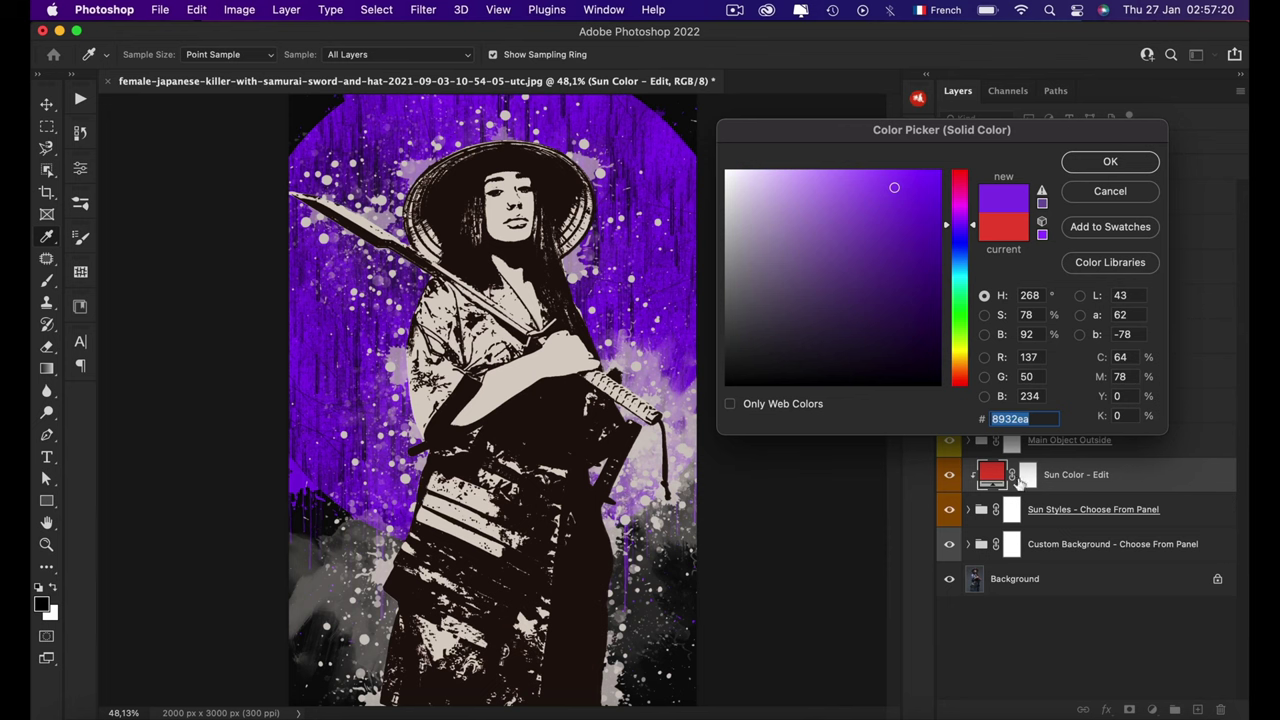
left_click(1110, 164)
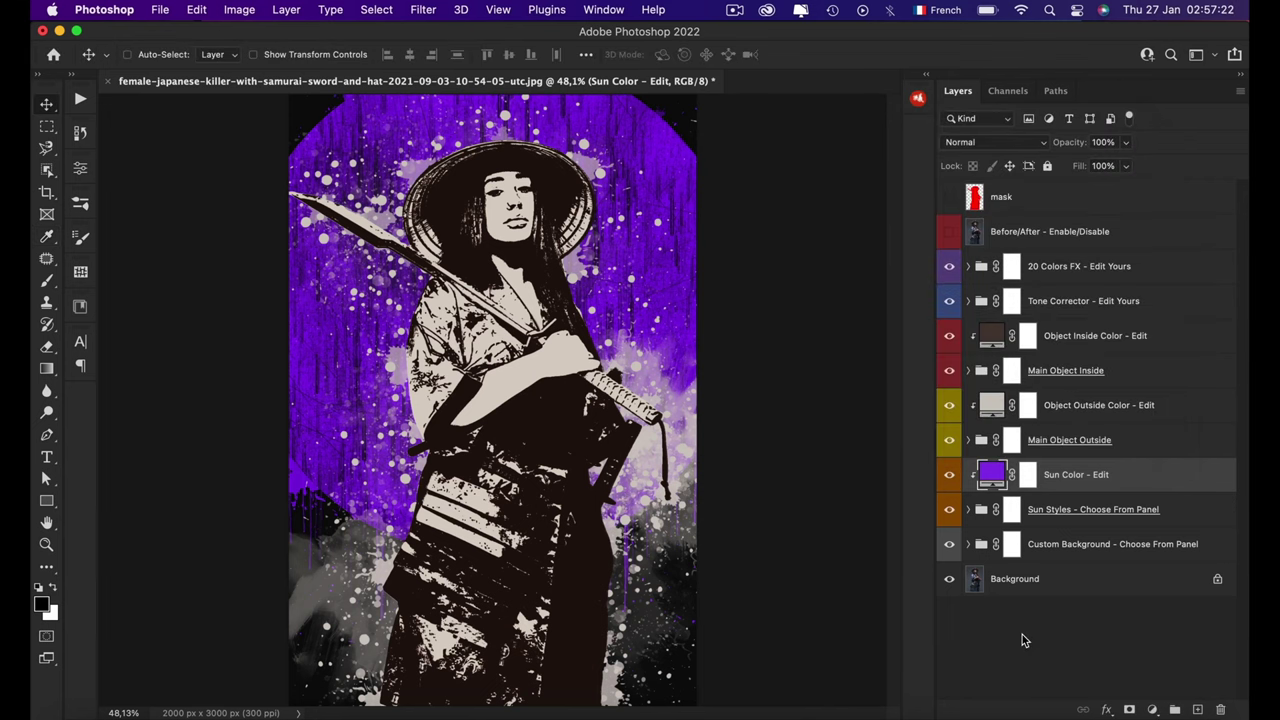
Step: Expand Main Object Outside and toggle its three splatter layers off and back on
left_click(1090, 446)
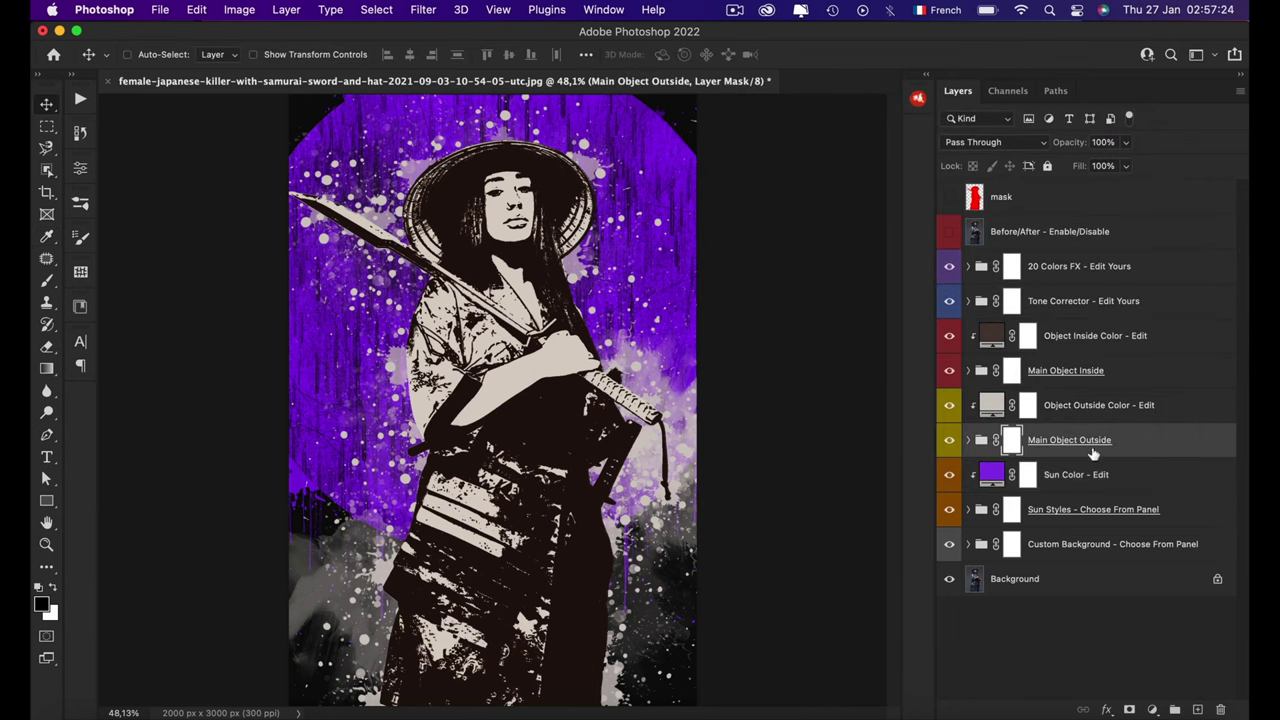
left_click(967, 440)
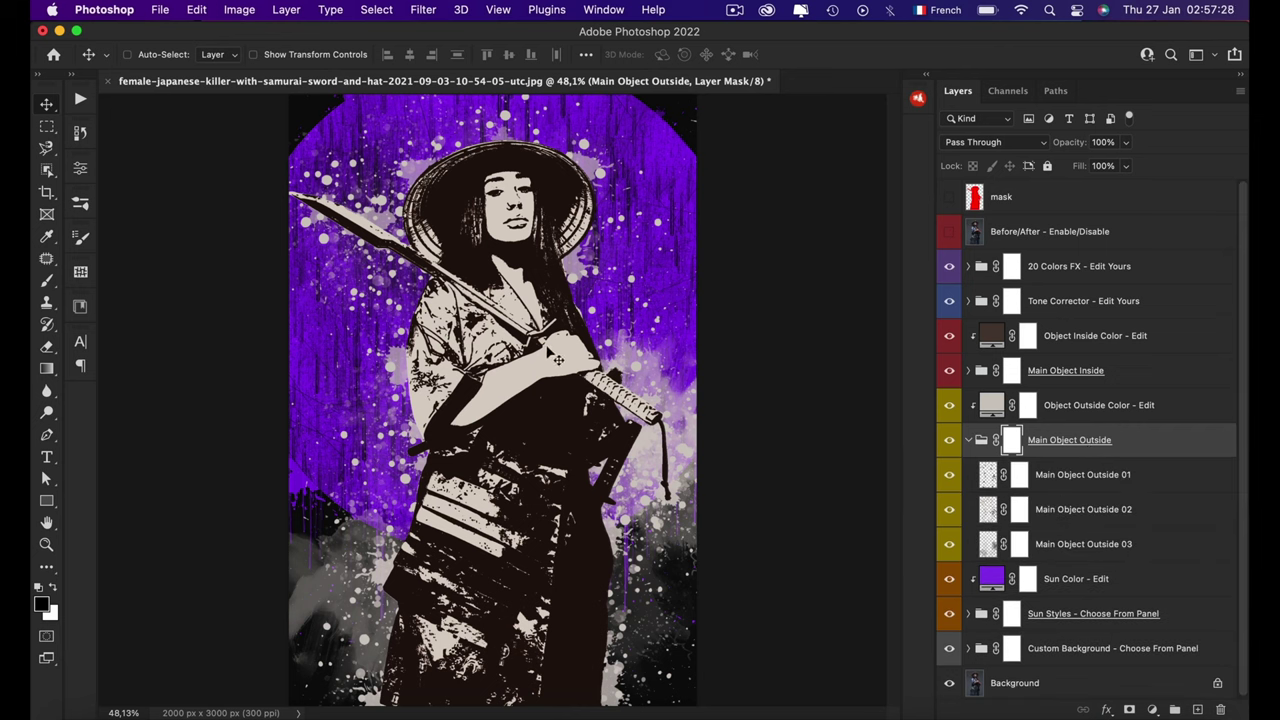
left_click(949, 509)
left_click(949, 544)
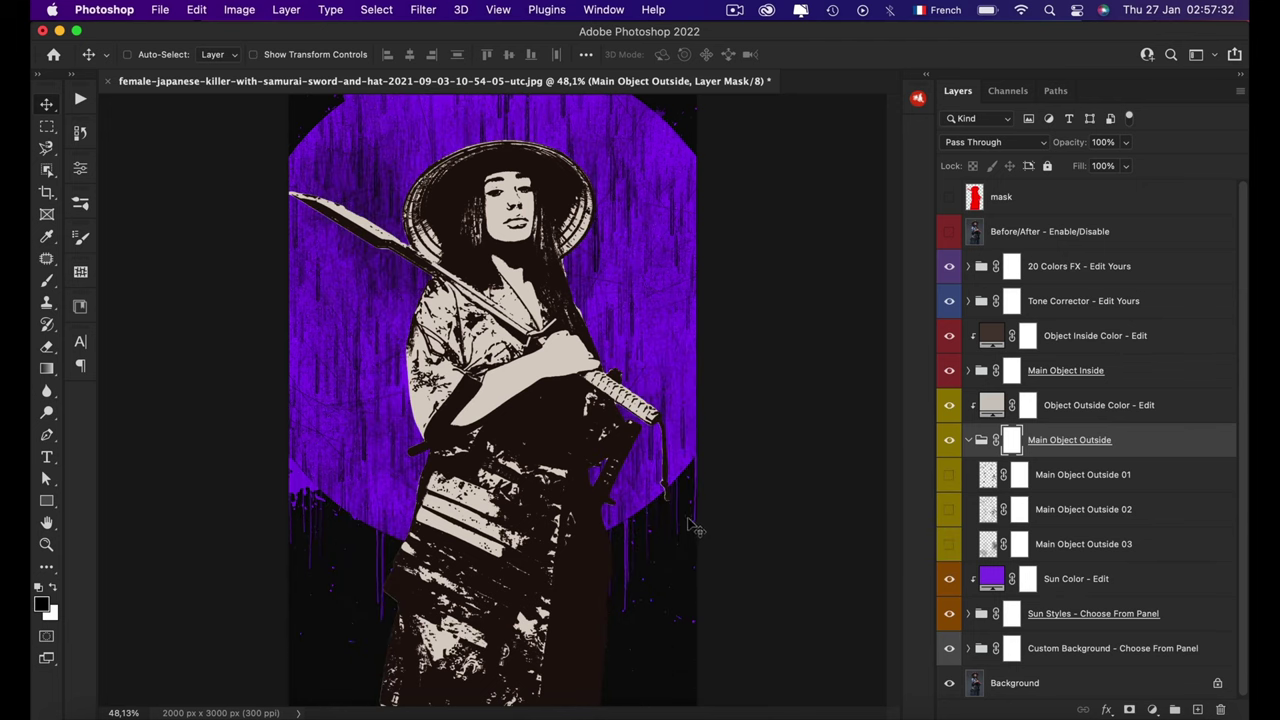
left_click(949, 544)
left_click(949, 509)
left_click(949, 476)
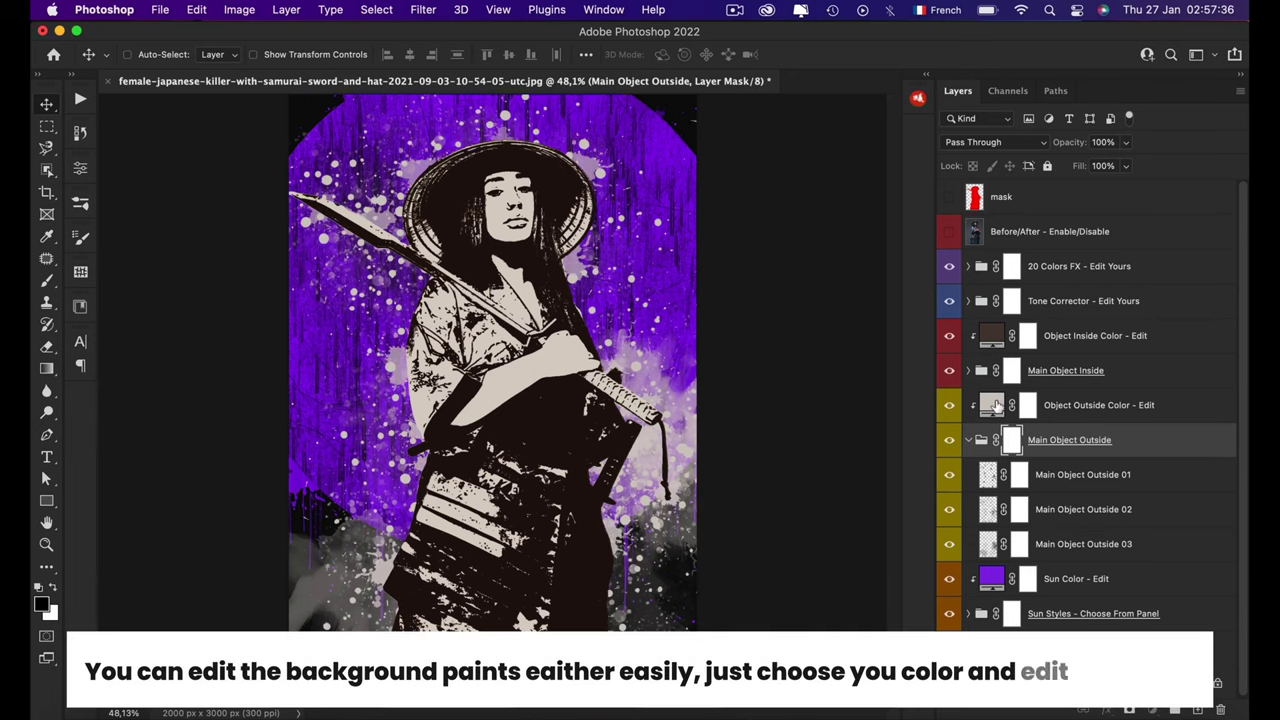
left_click(996, 405)
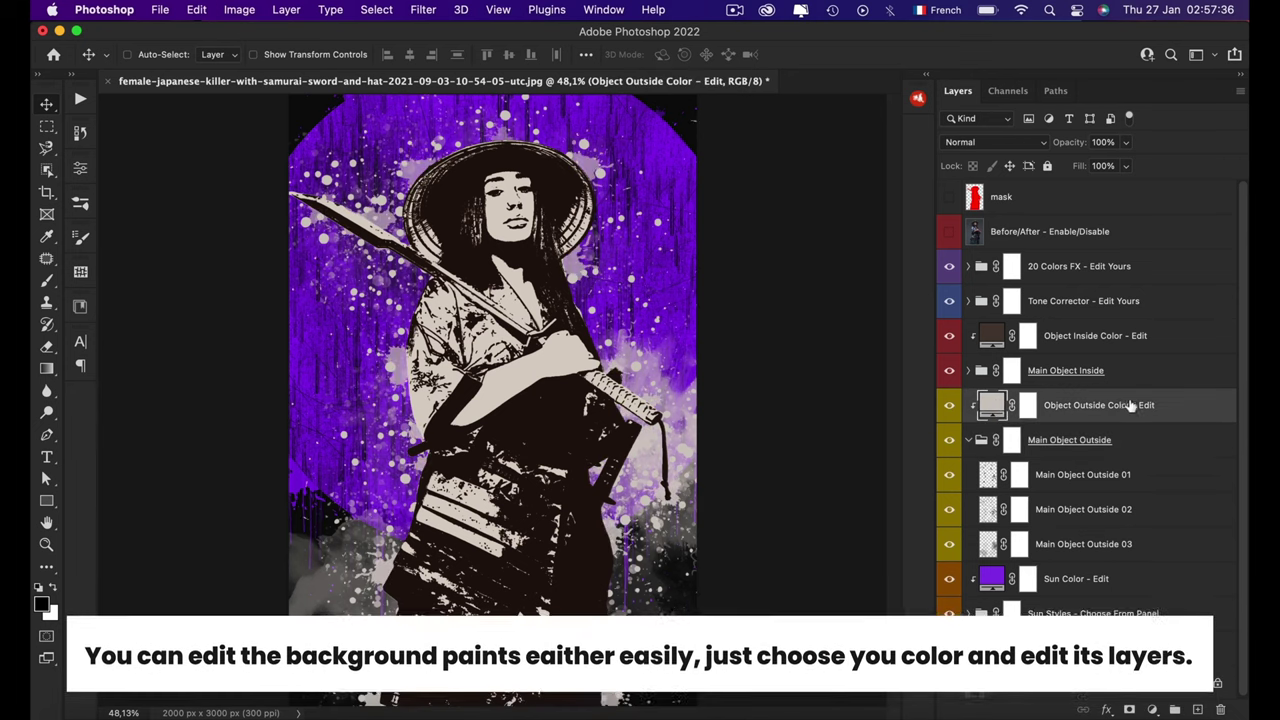
Step: Set the Object Outside Color splatter fill to dark brown 20110d and collapse the group
double_click(996, 405)
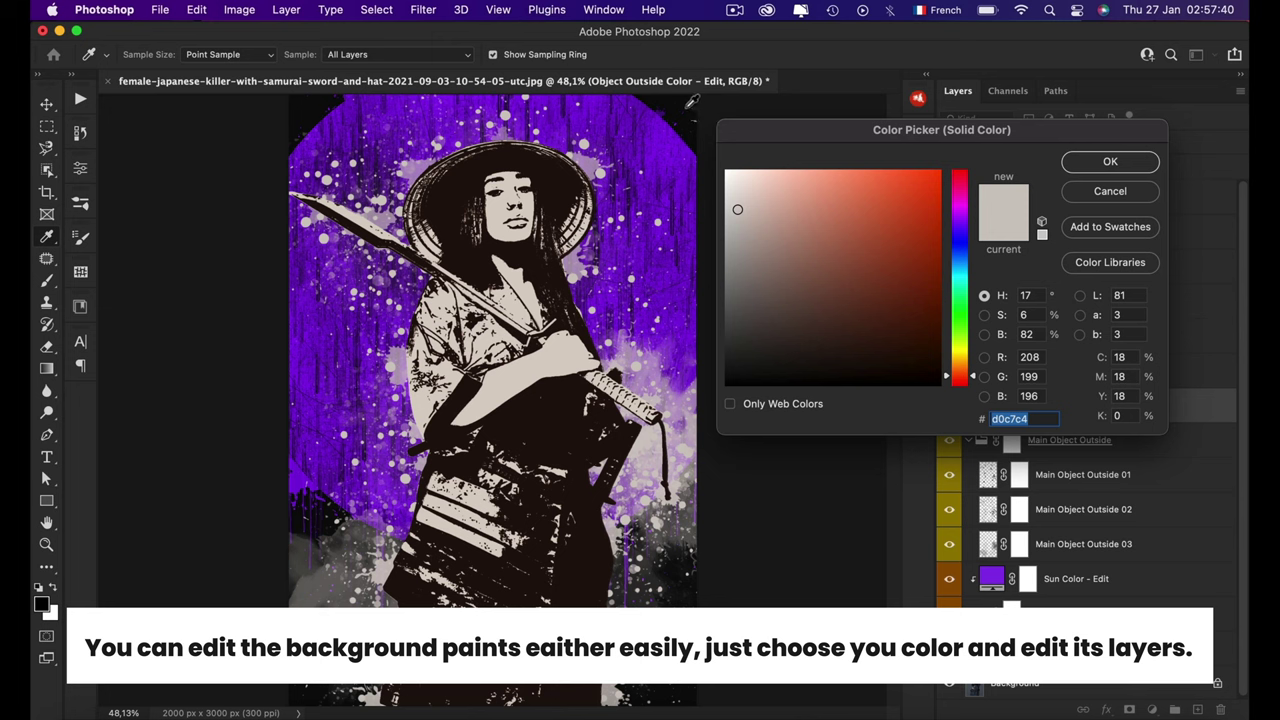
left_click(687, 104)
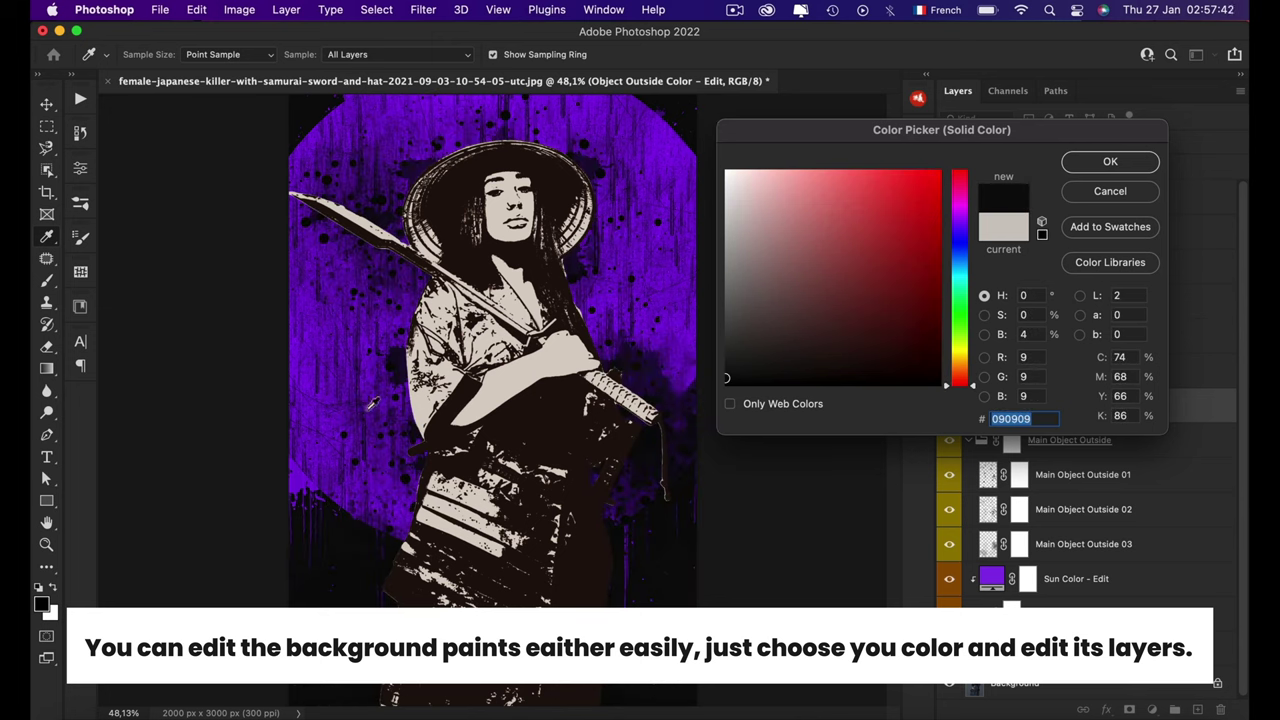
left_click(350, 376)
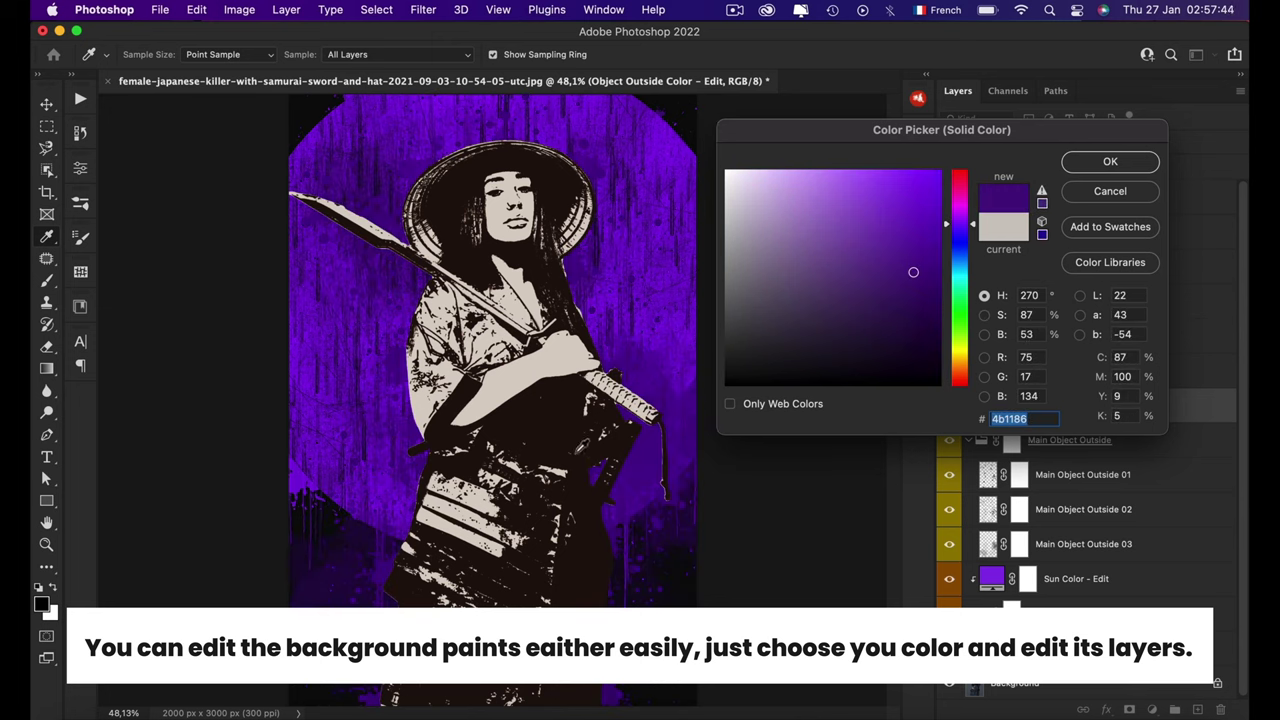
left_click(577, 414)
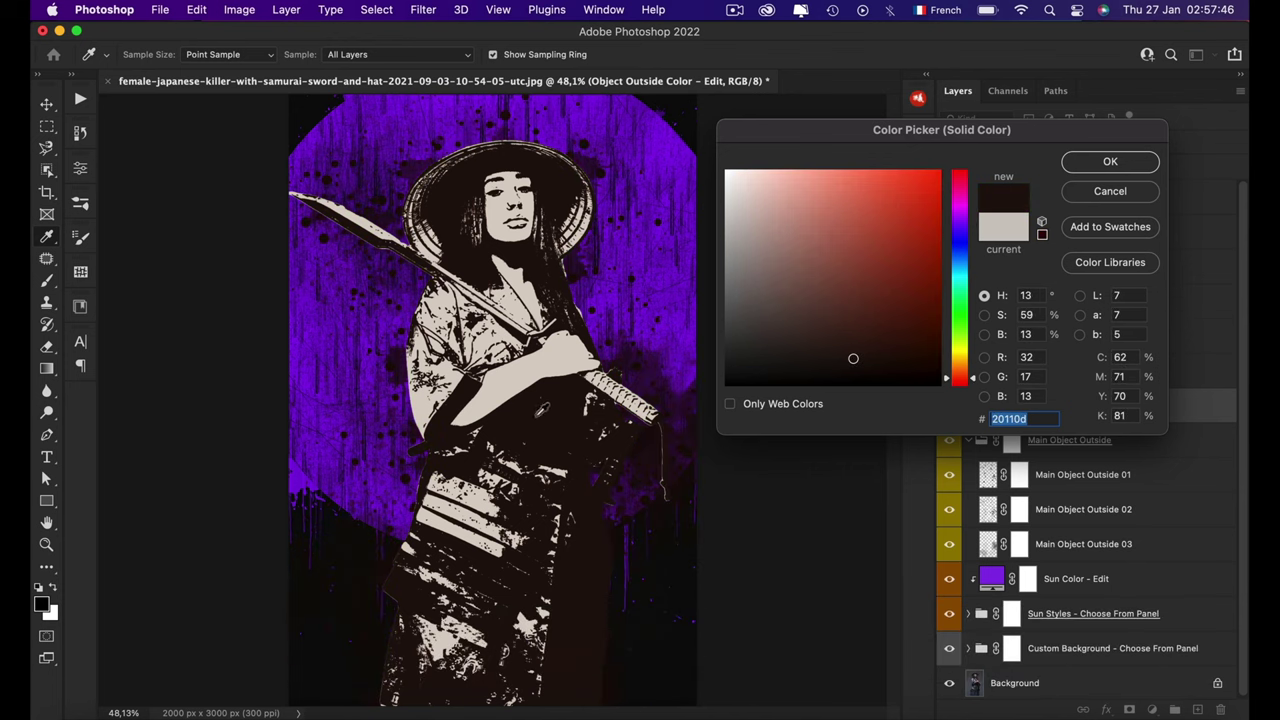
left_click(531, 406)
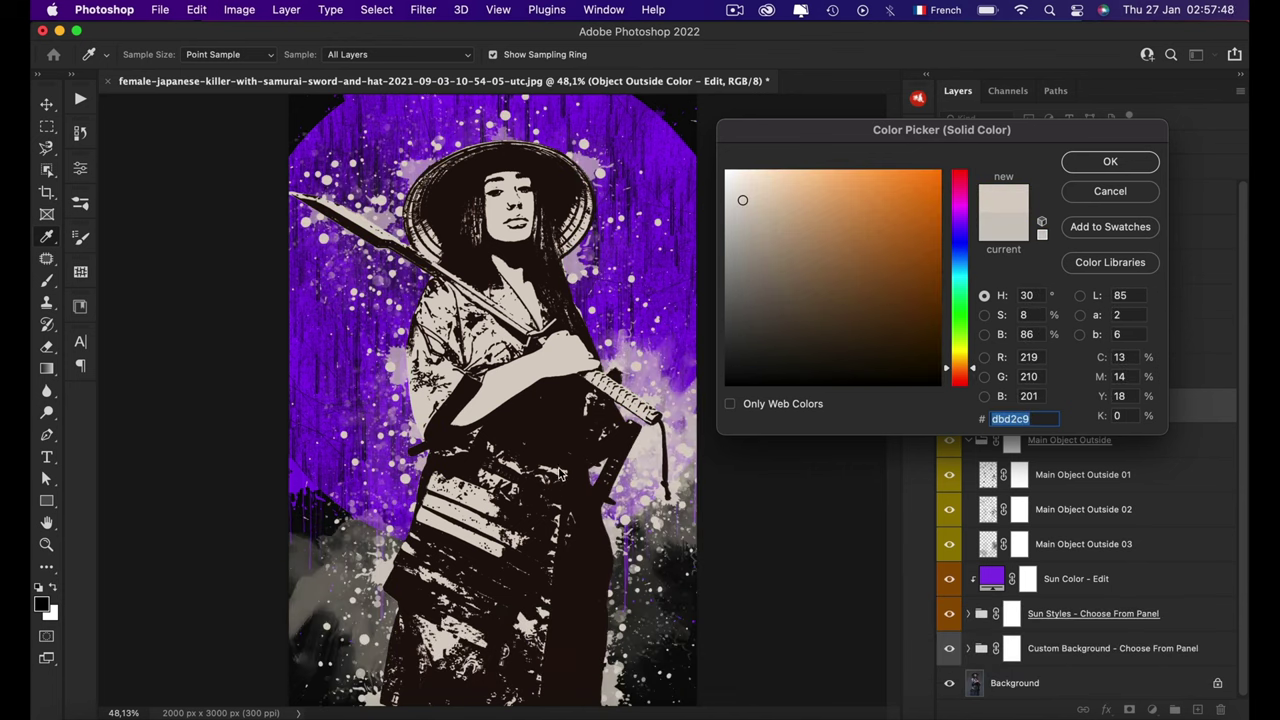
left_click(556, 417)
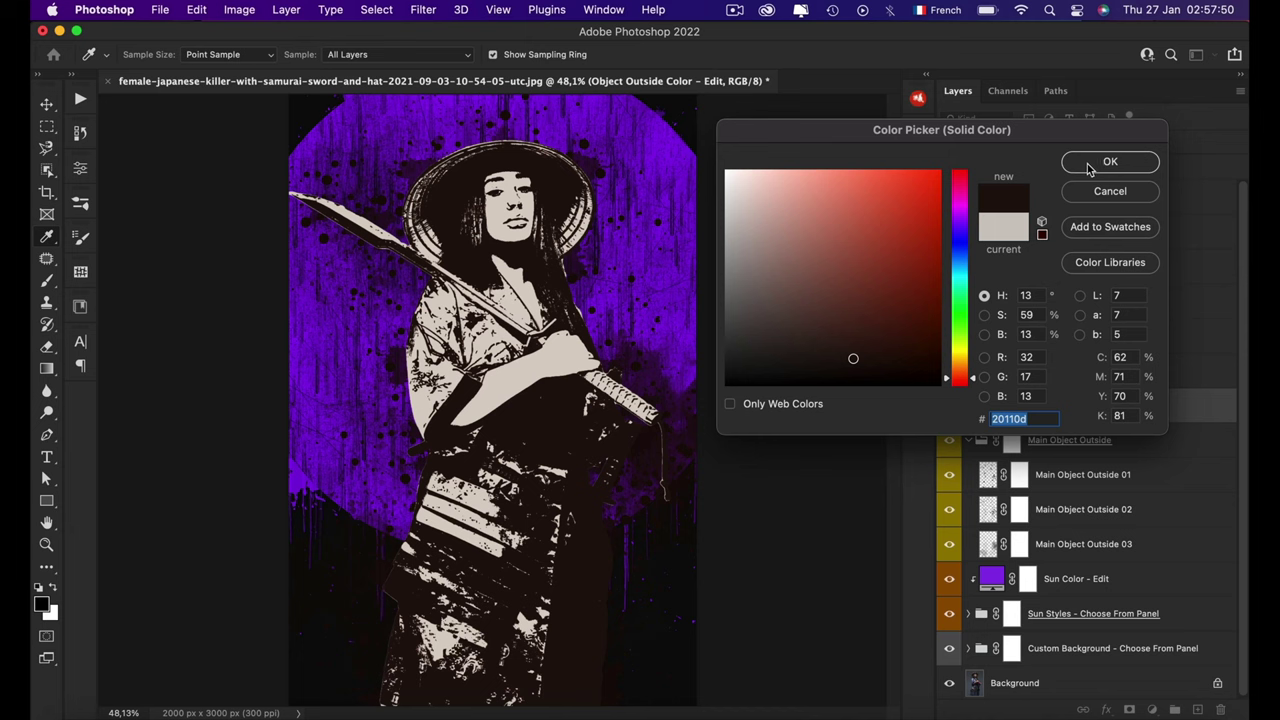
left_click(1090, 164)
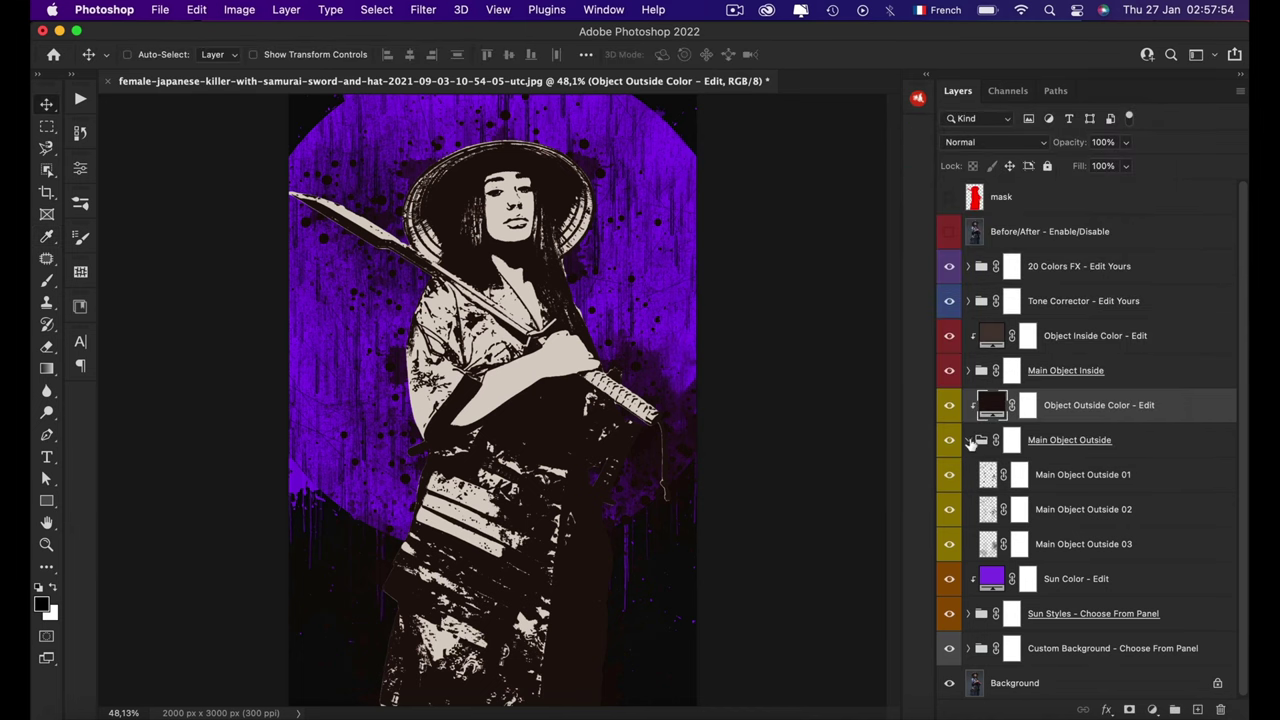
left_click(967, 440)
Step: Toggle the Main Object Inside group's visibility and expand the group
left_click(1043, 371)
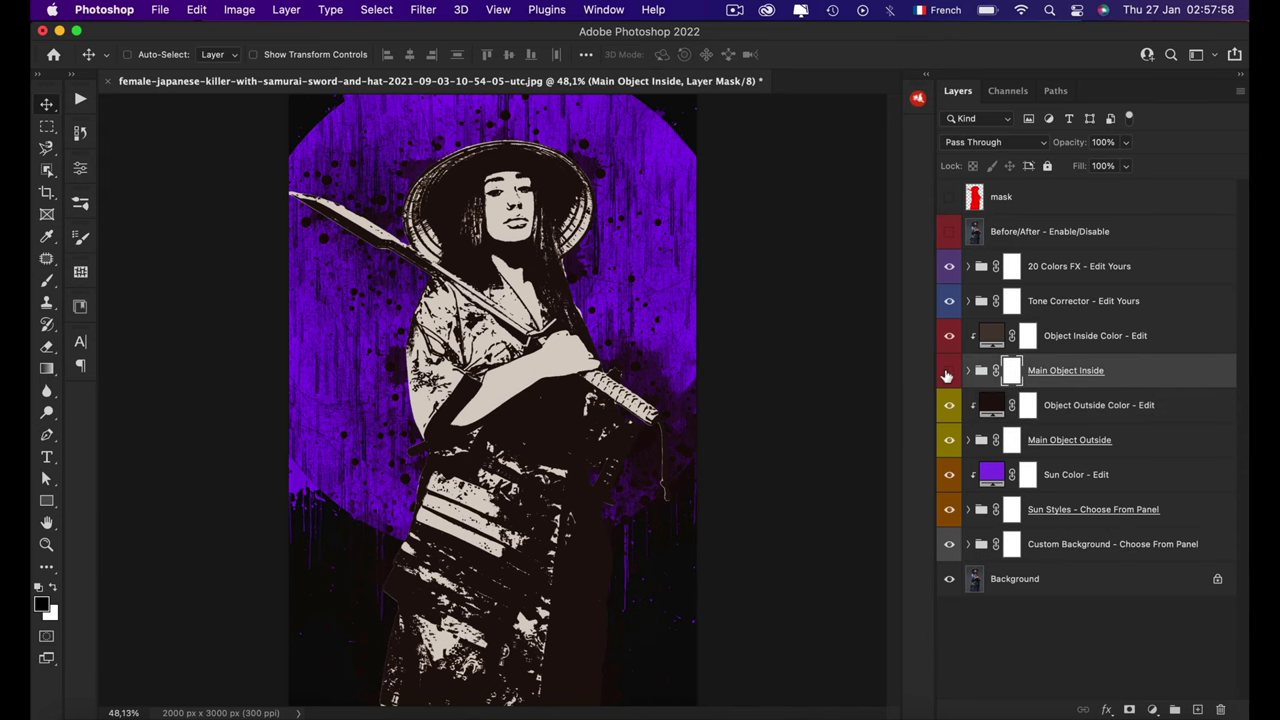
left_click(948, 371)
left_click(948, 371)
left_click(981, 371)
left_click(968, 371)
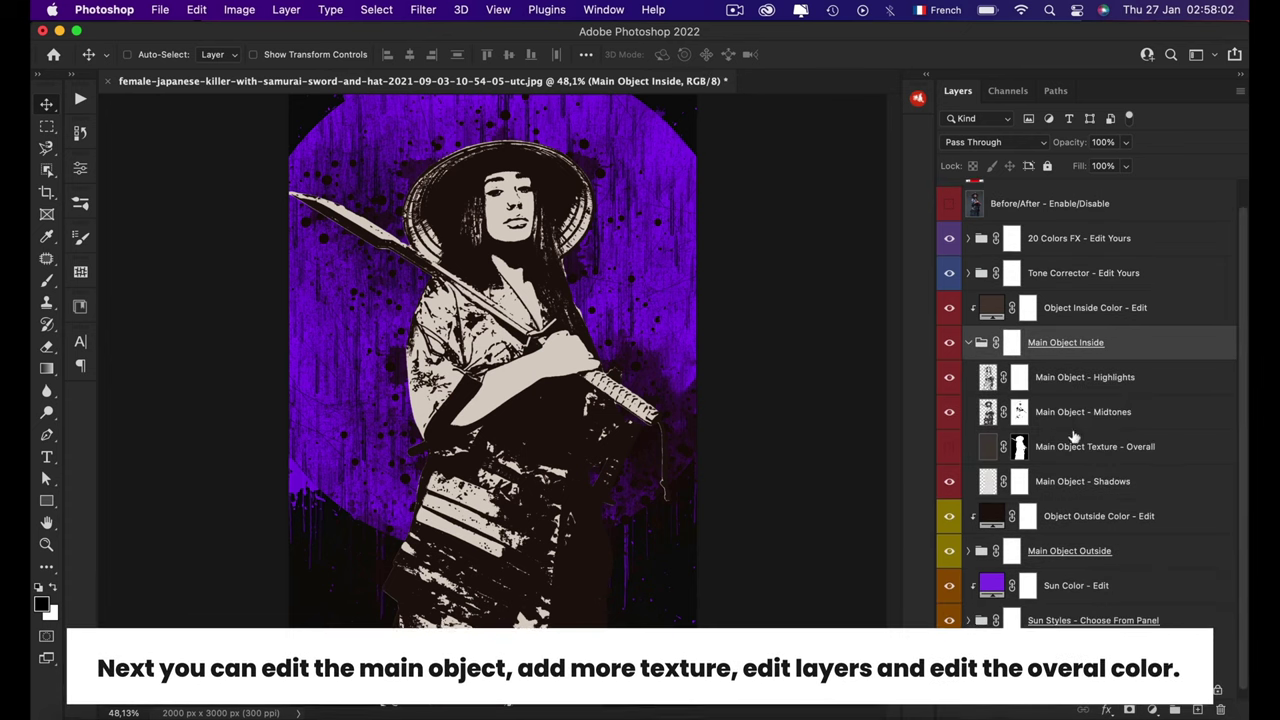
Step: Preview the Main Object Texture - Overall layer up close, then hide it and collapse the group
left_click(1136, 456)
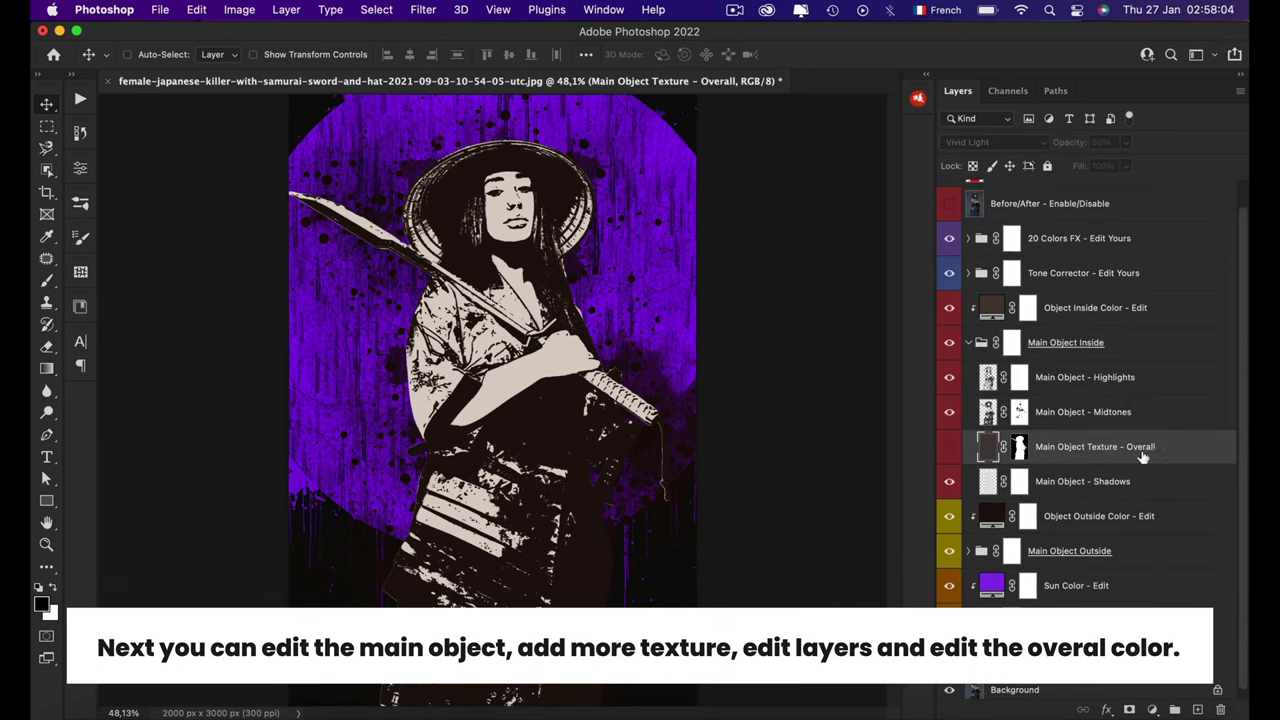
left_click(949, 448)
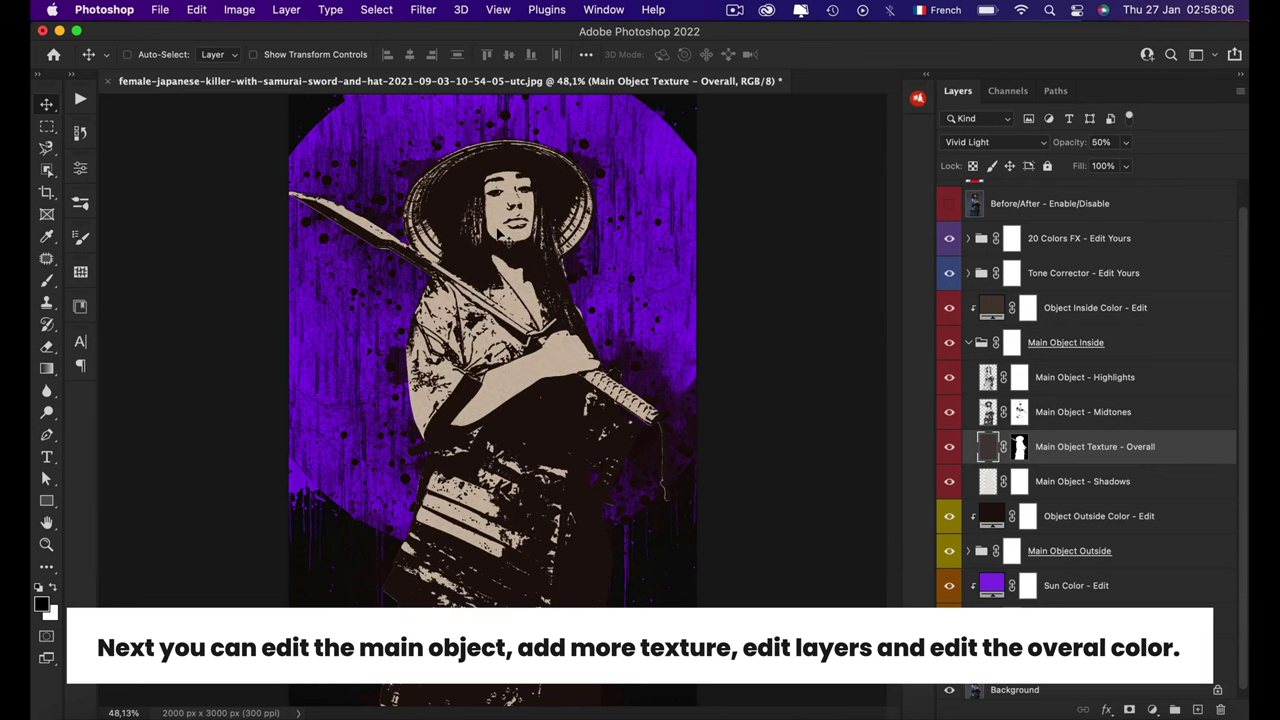
scroll(490, 250, "up", 2)
scroll(490, 250, "up", 1)
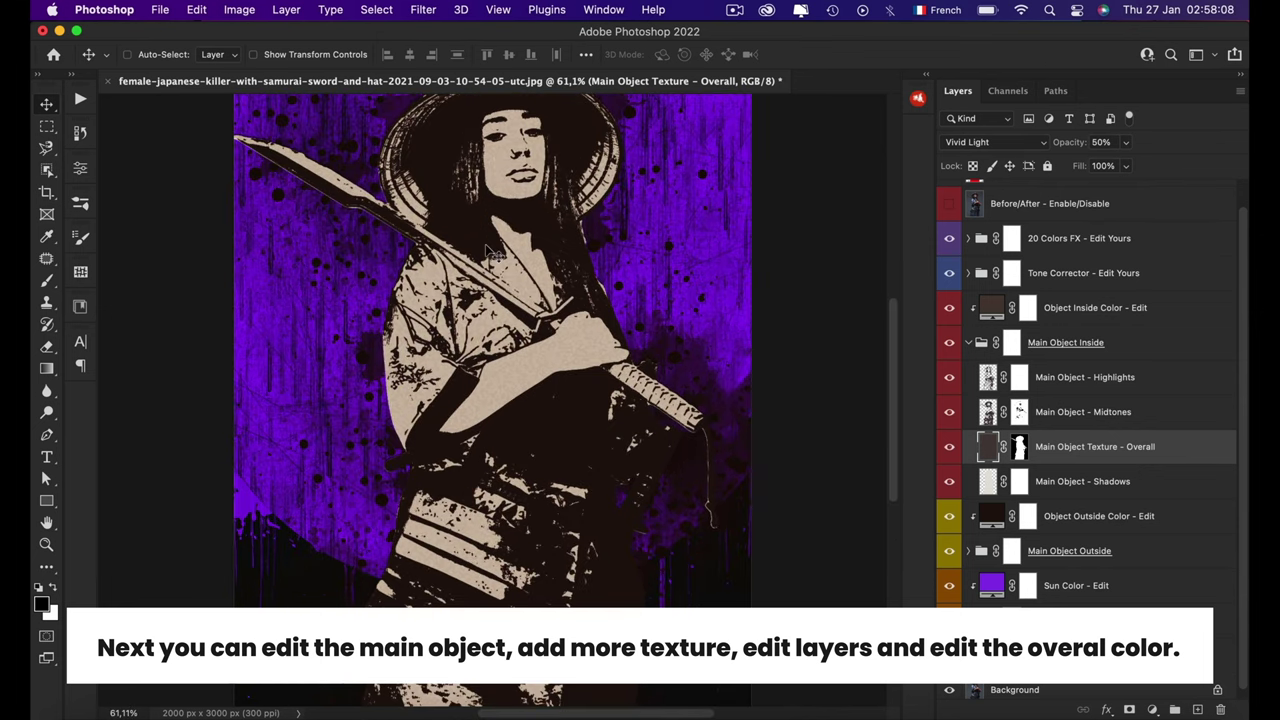
scroll(490, 250, "up", 4)
scroll(510, 280, "down", 1)
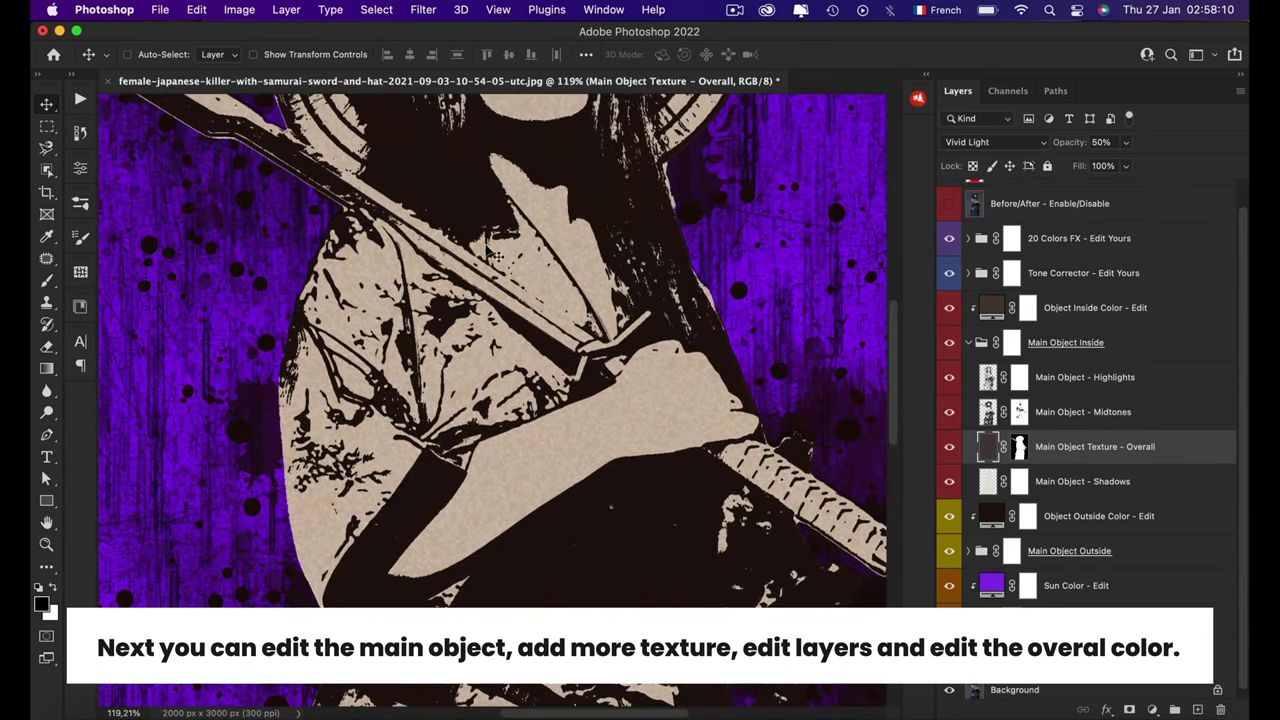
scroll(535, 305, "down", 2)
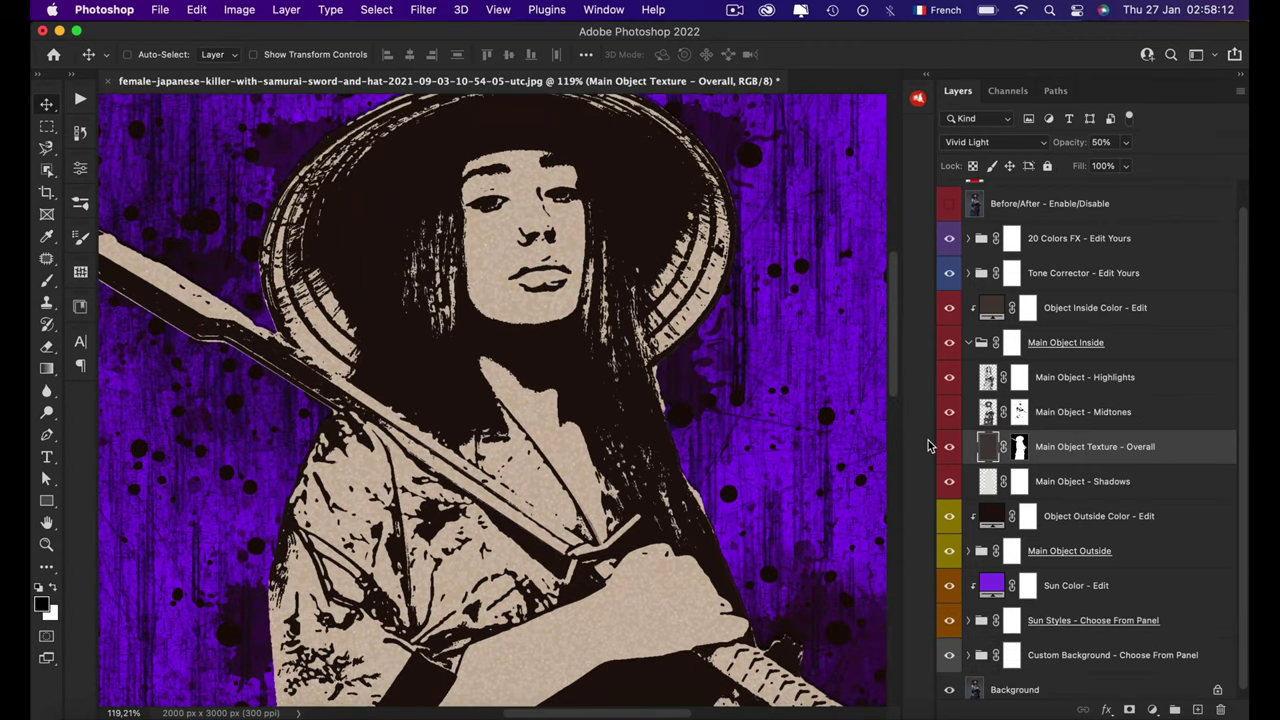
left_click(949, 450)
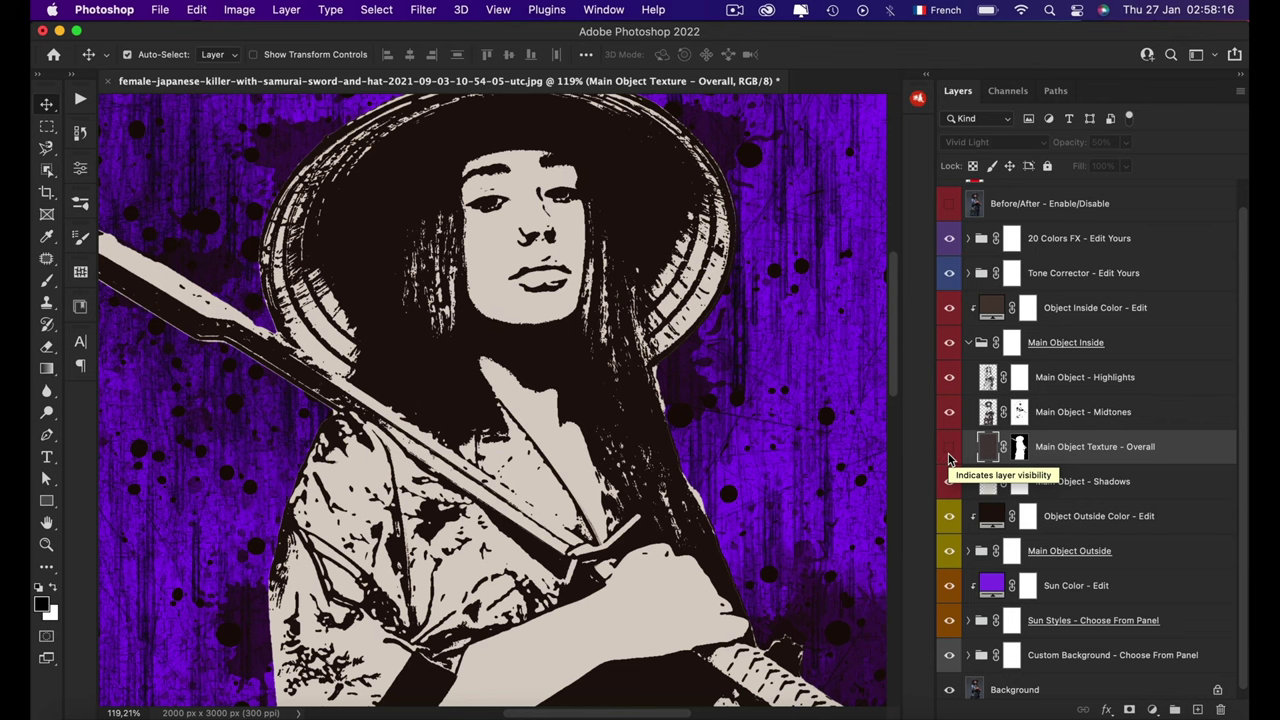
key("super+0")
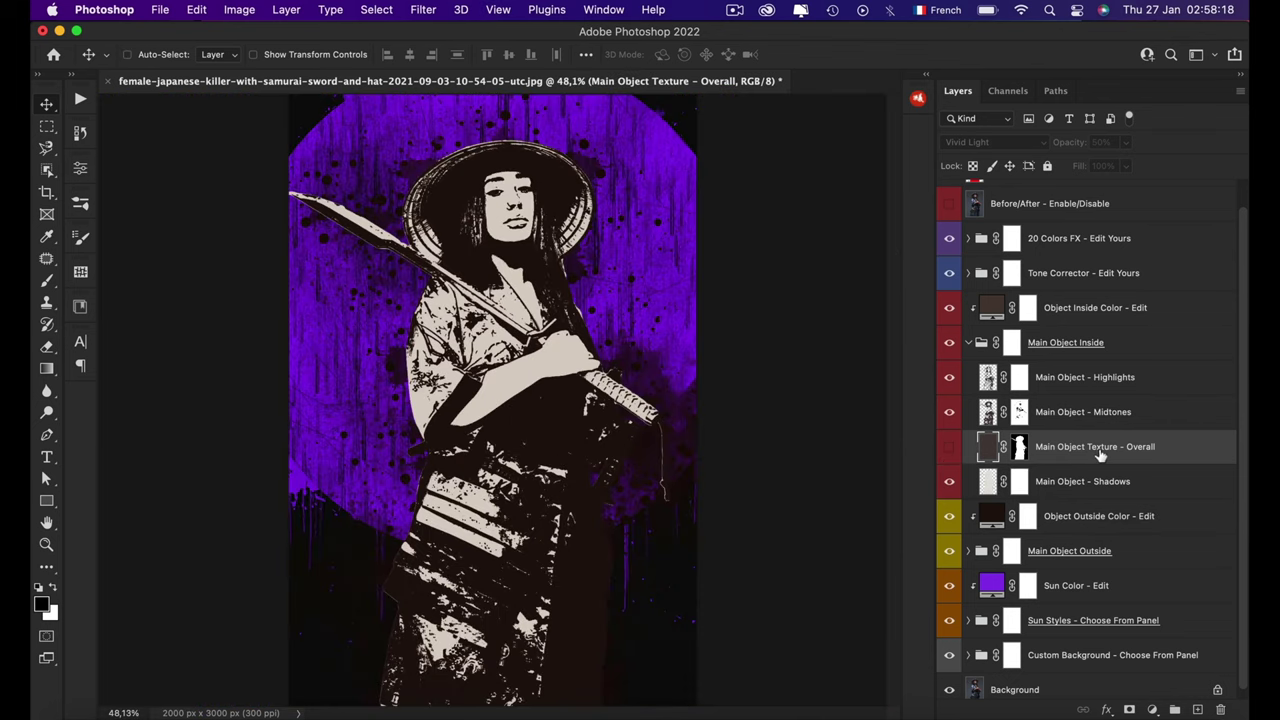
left_click(1010, 342)
left_click(968, 342)
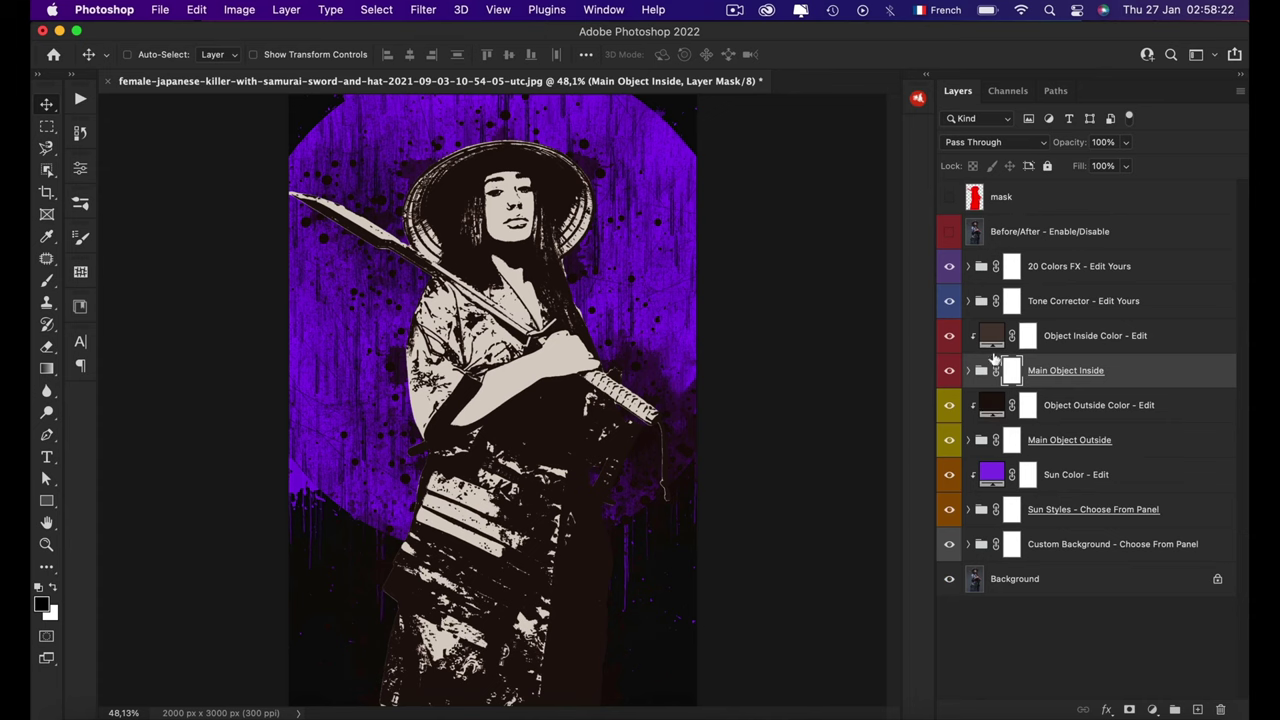
Step: Try several inside colours and apply a purple sampled from the sun
double_click(997, 340)
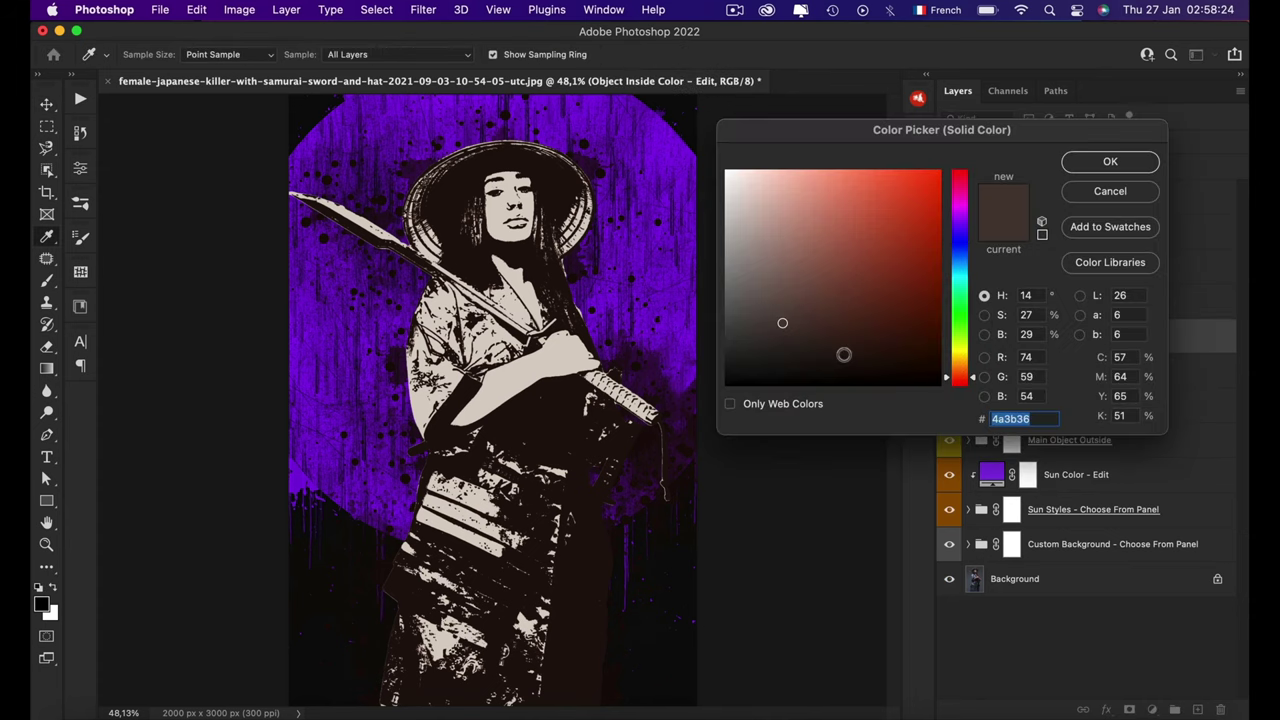
left_click(657, 275)
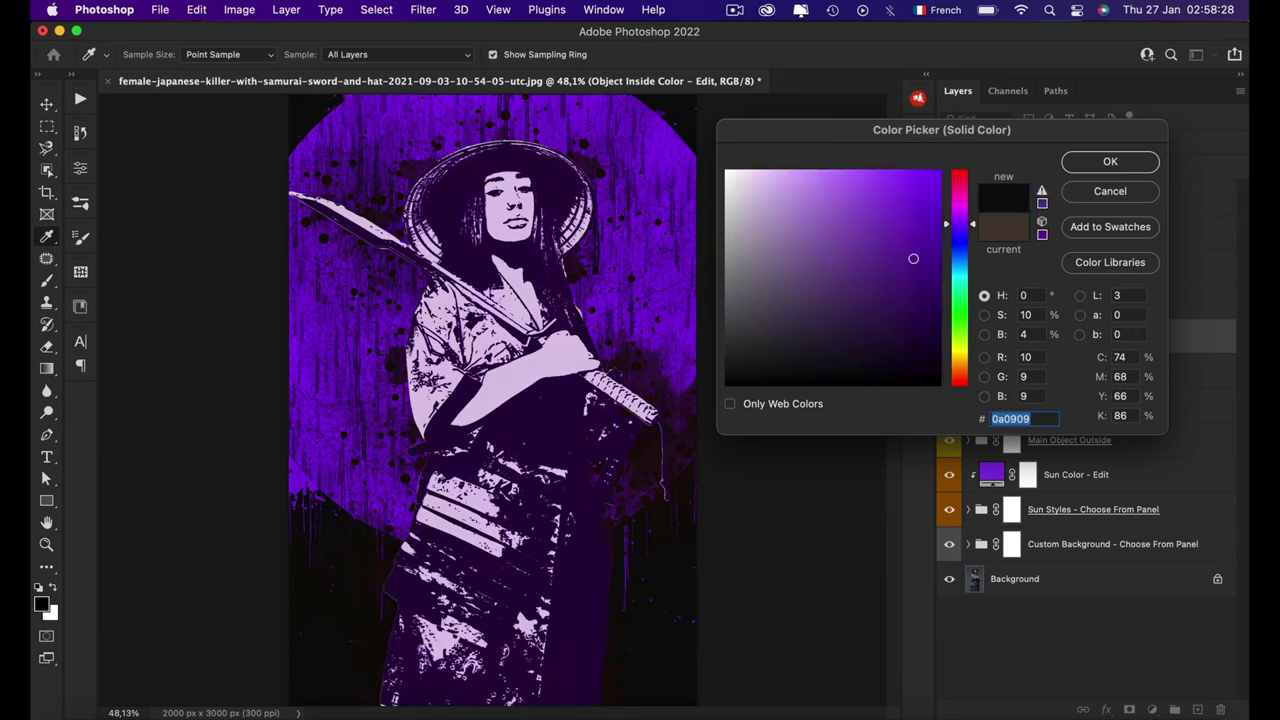
left_click(326, 660)
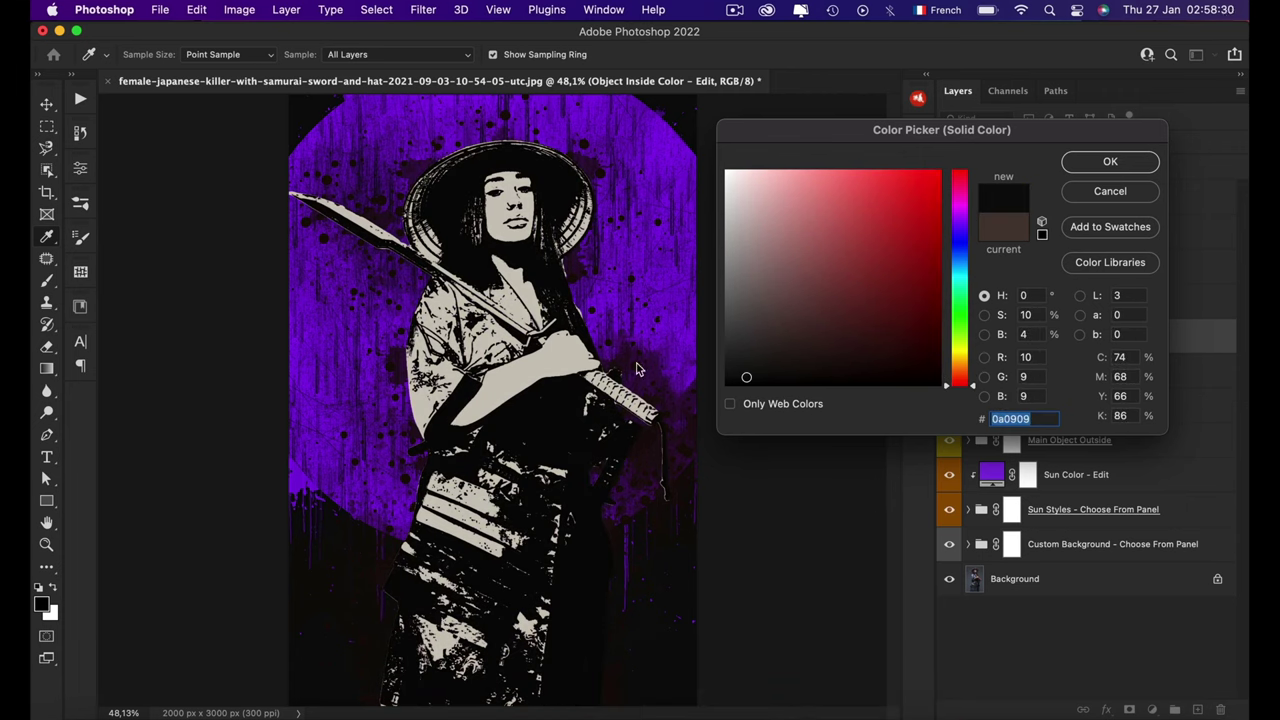
left_click(668, 214)
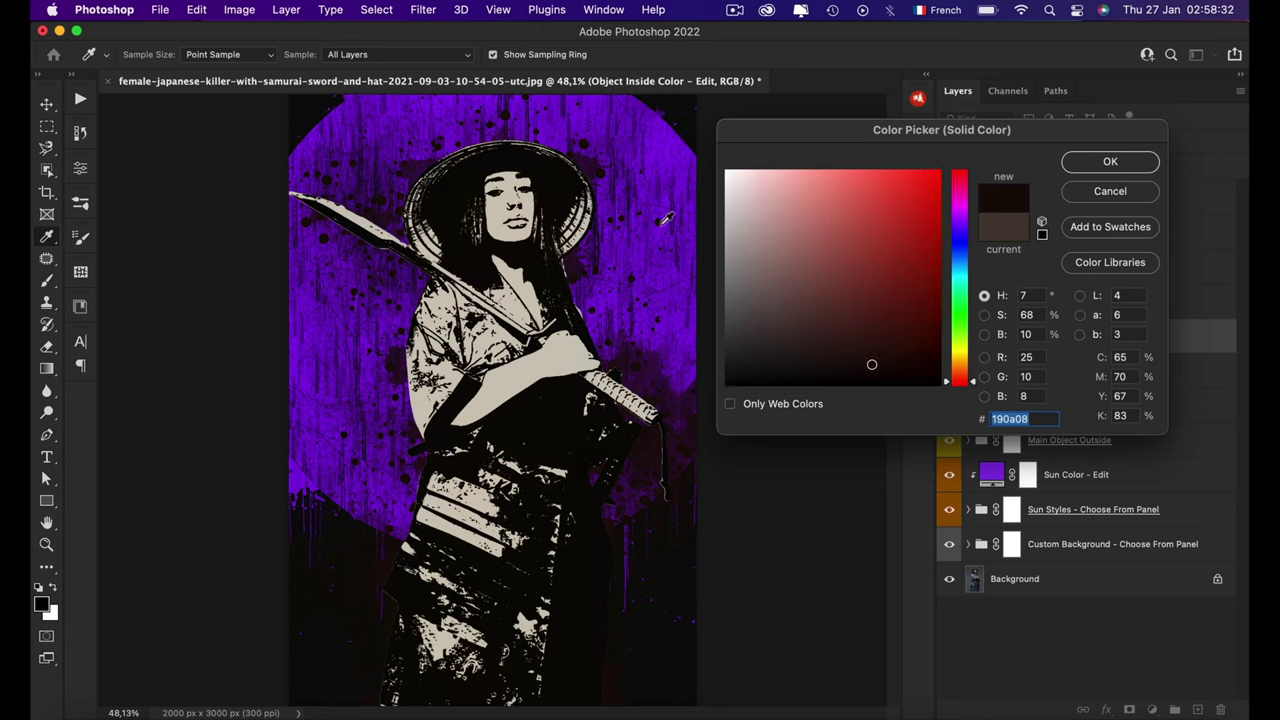
left_click(664, 278)
left_click(1109, 162)
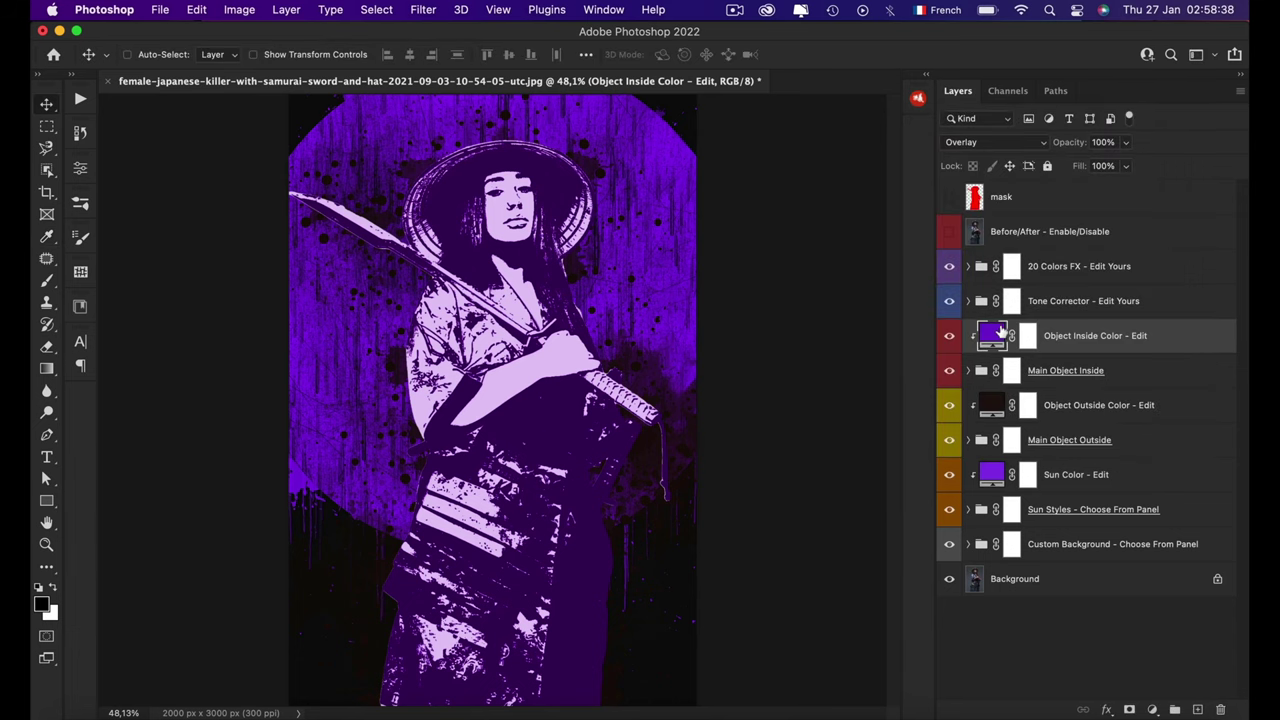
Step: Darken the Object Inside Color fill to deep purple #300a56
double_click(1002, 337)
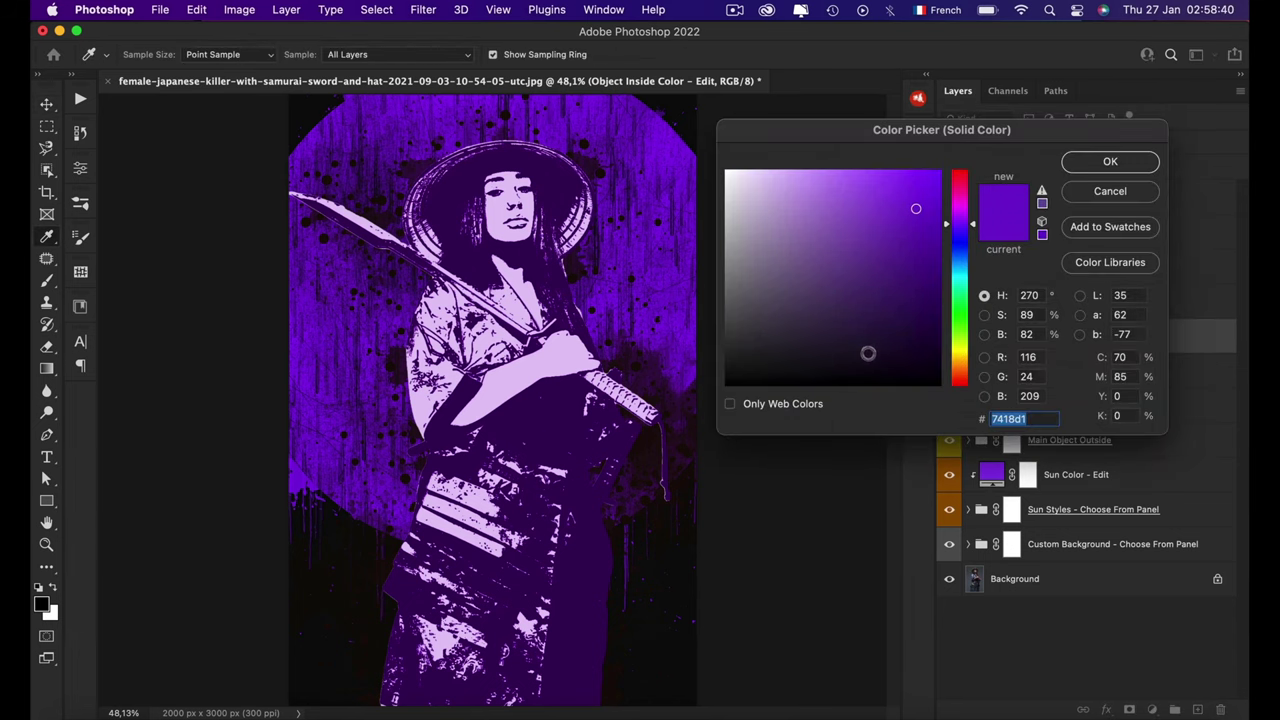
left_click(916, 311)
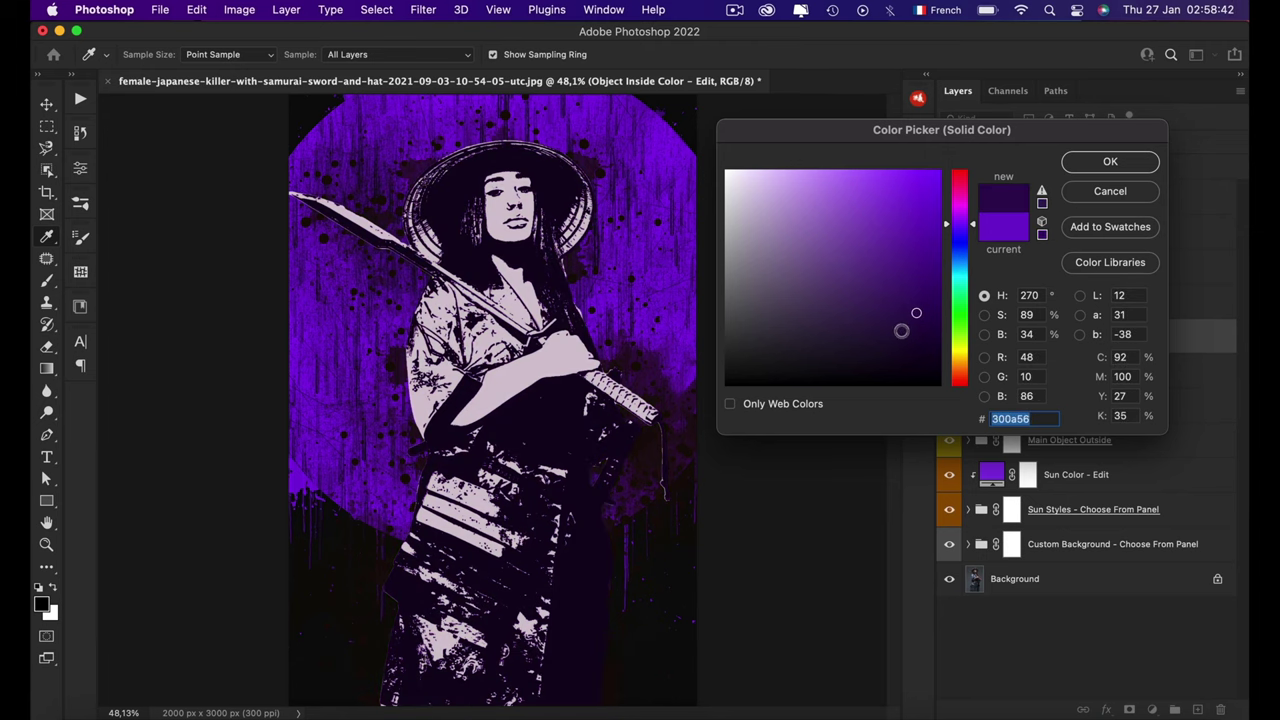
left_click(1110, 162)
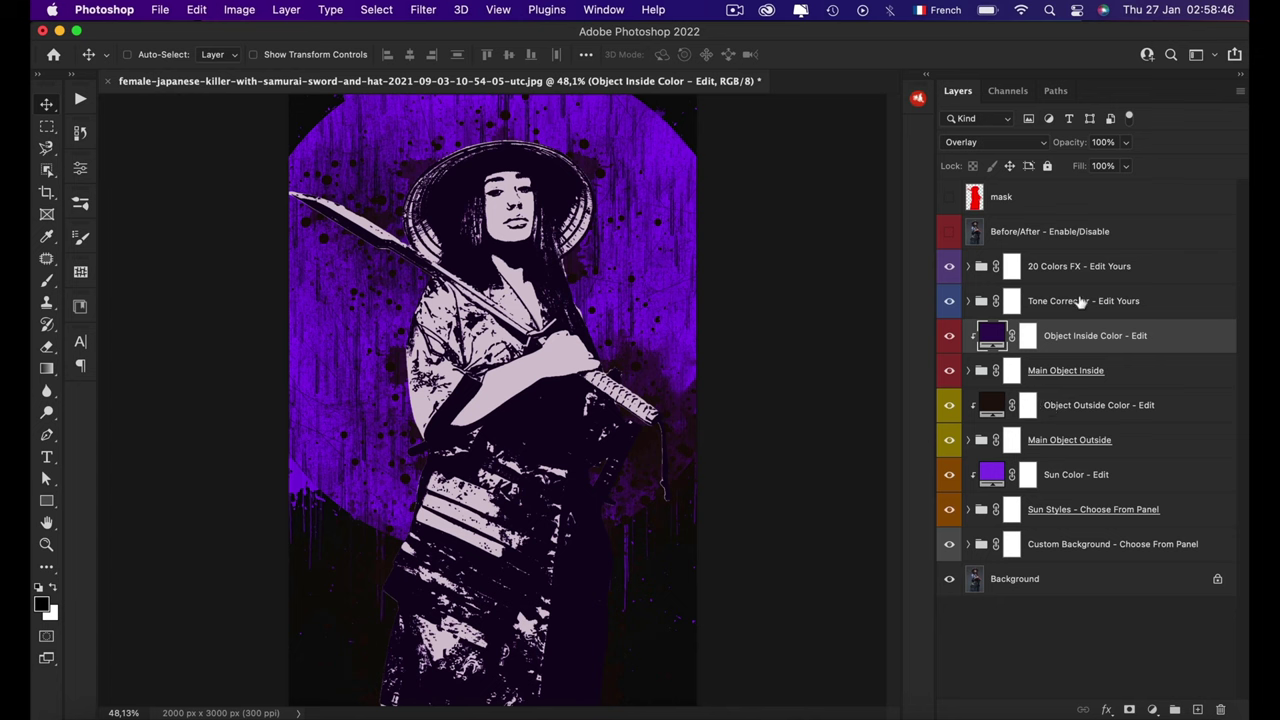
left_click(1080, 301)
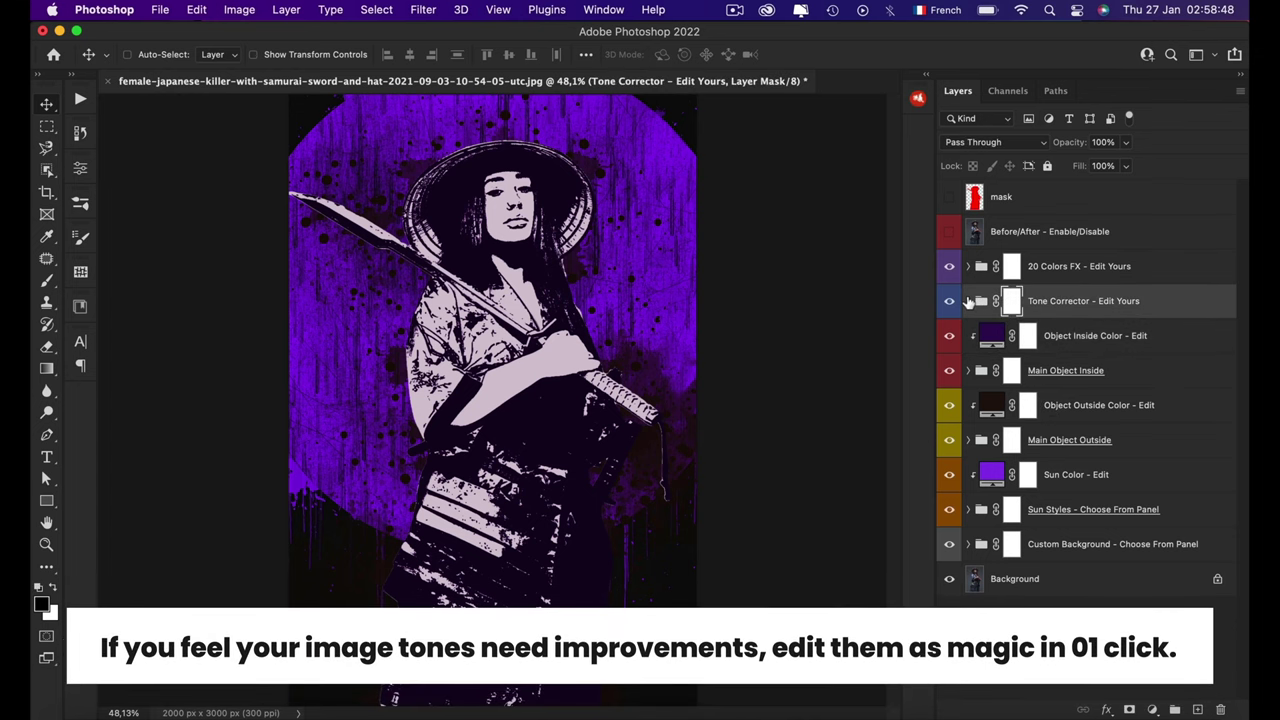
Step: Enable the Color Correction - Optional layer in Tone Corrector and open its Selective Color settings
left_click(968, 301)
left_click(1092, 340)
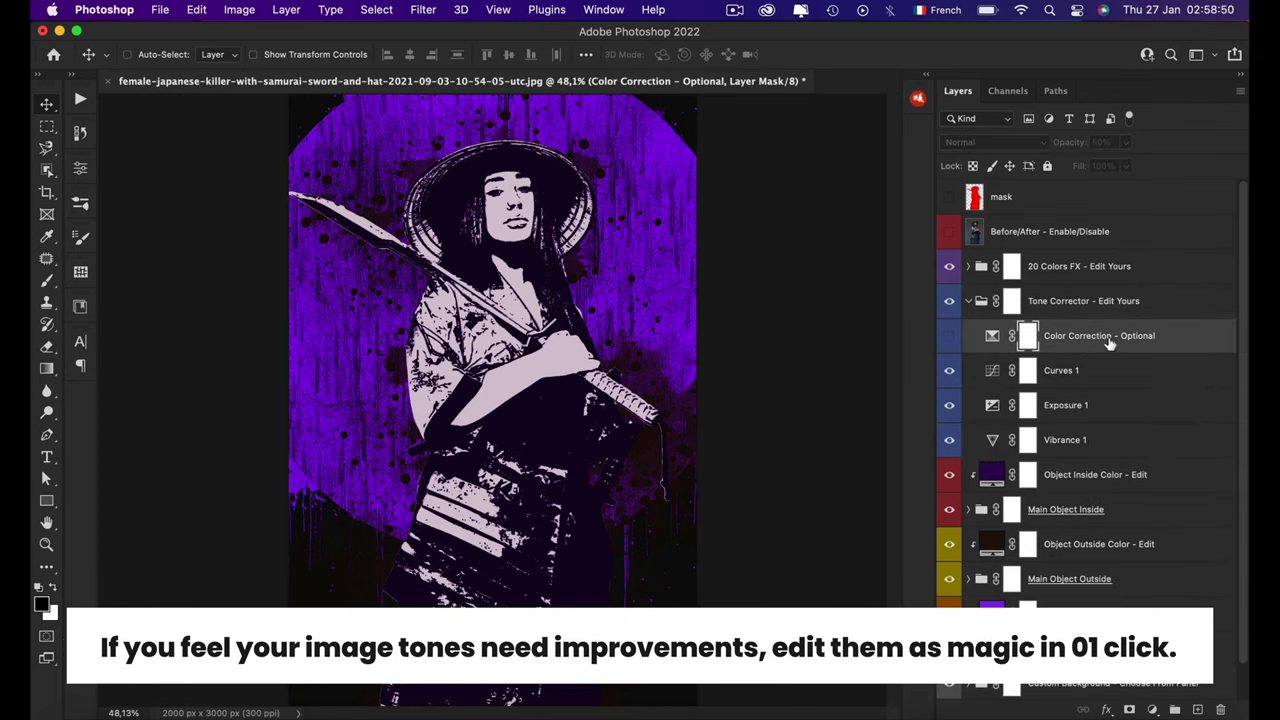
left_click(948, 341)
left_click(995, 338)
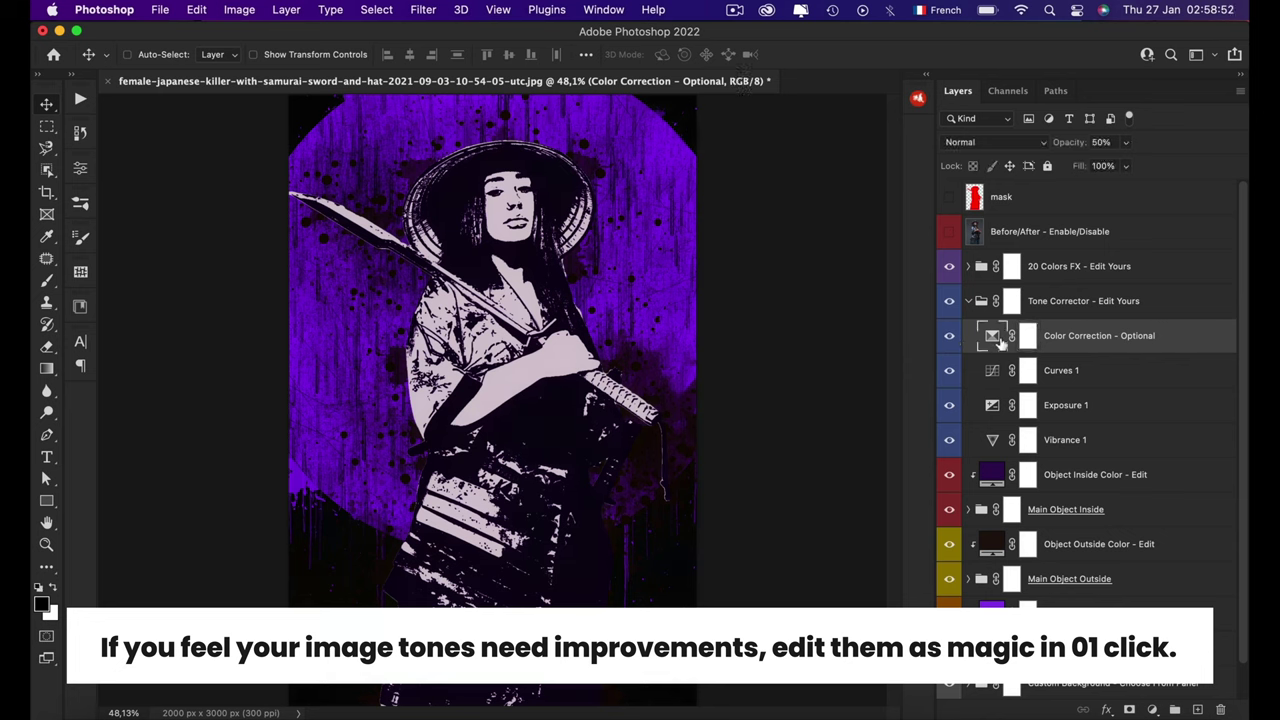
double_click(992, 337)
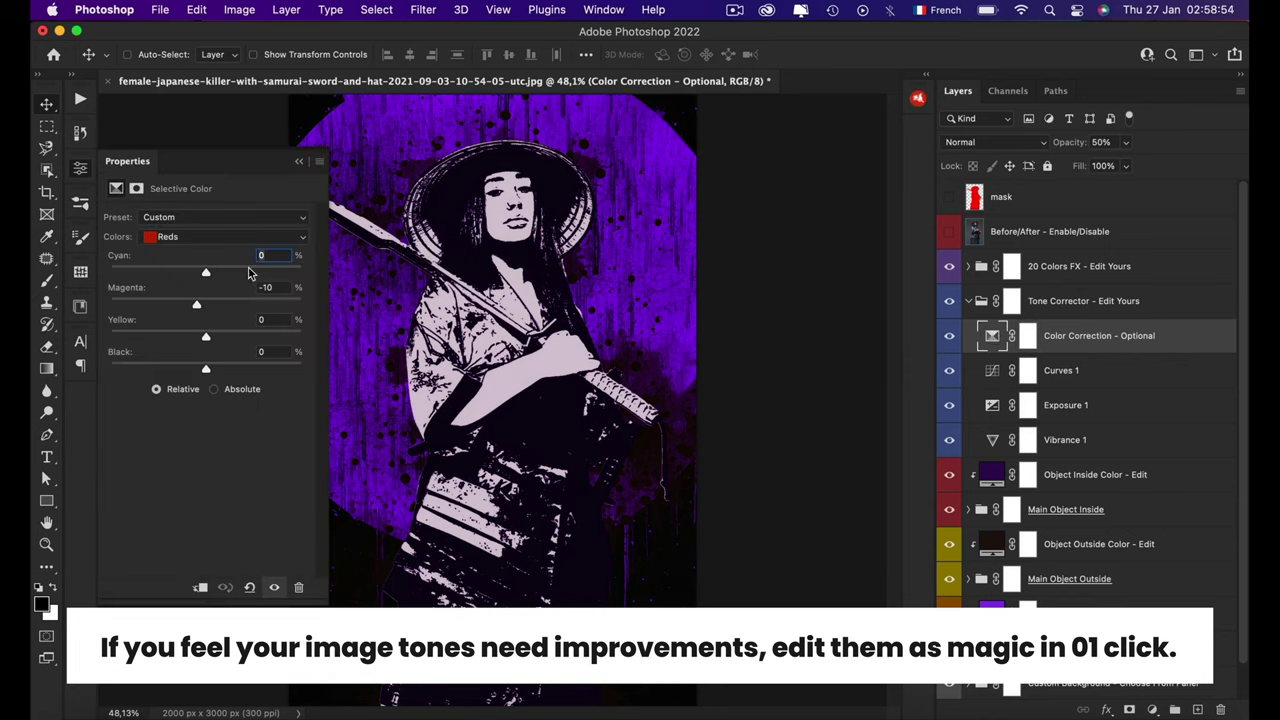
Step: In the Blues range, set Cyan -55, Magenta -57 and Yellow about -78
left_click(241, 236)
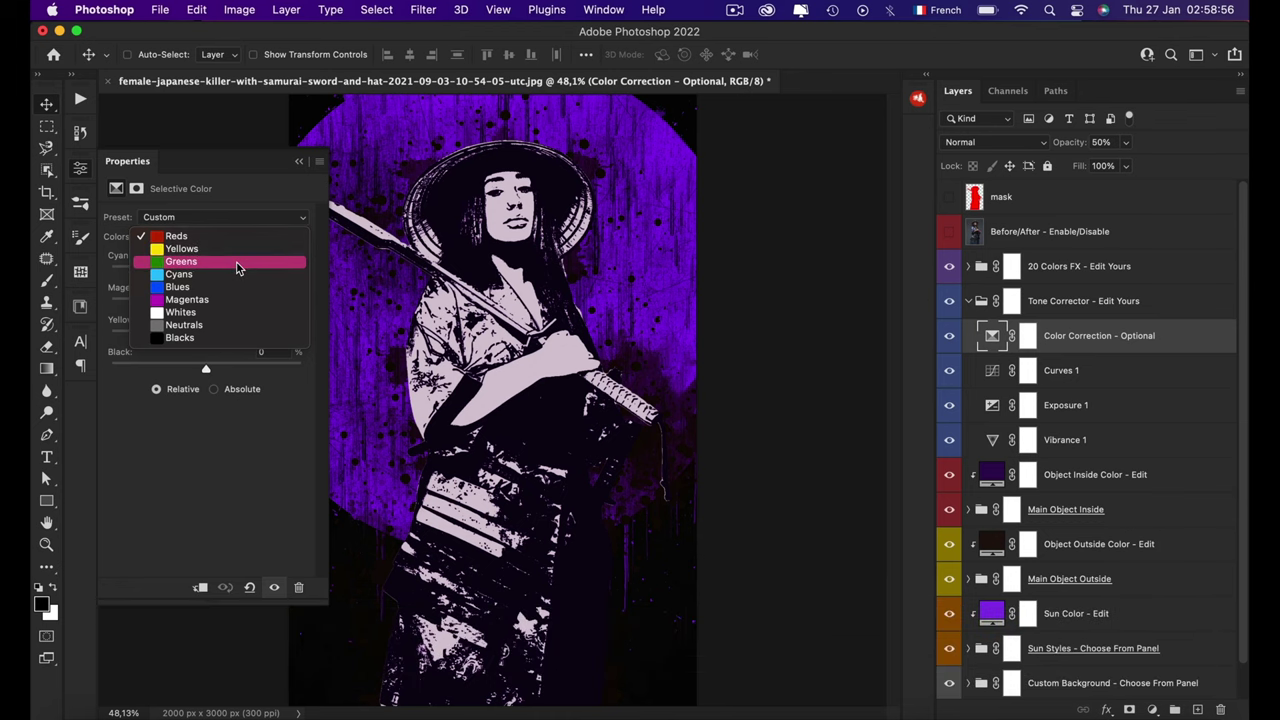
left_click(236, 287)
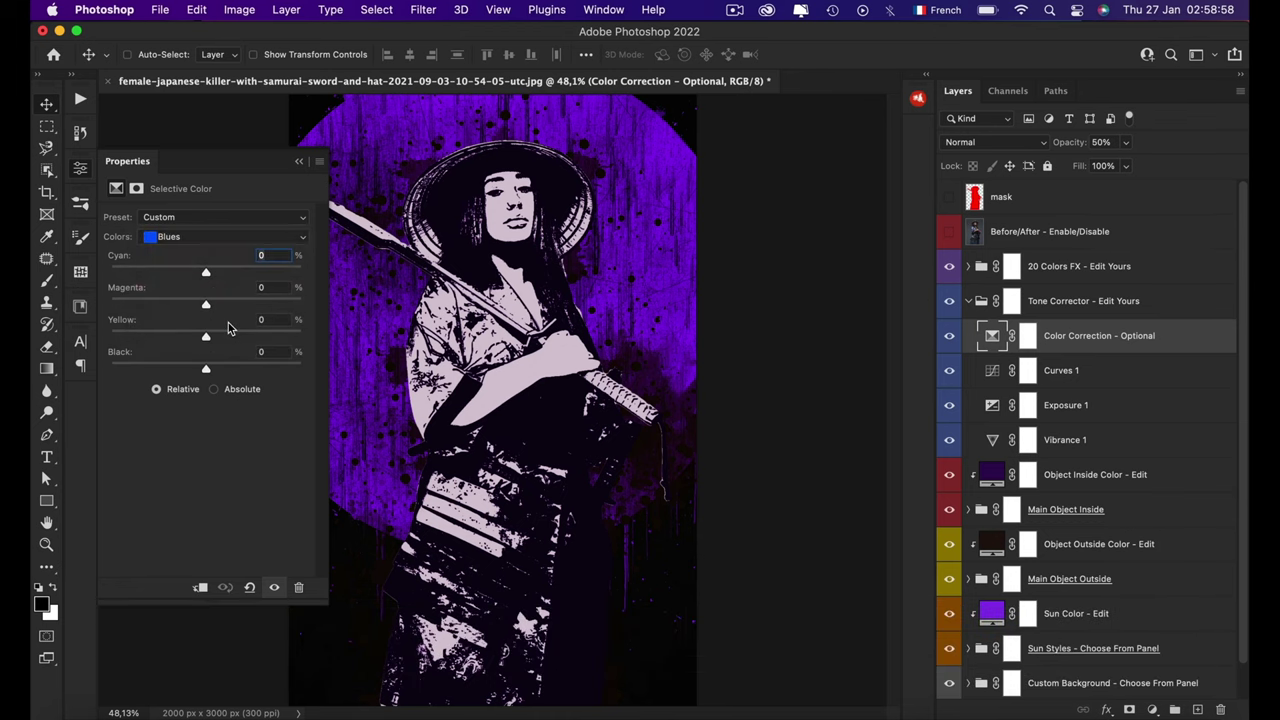
left_click(224, 272)
left_click_drag(239, 272, 153, 272)
left_click_drag(218, 306, 265, 306)
left_click(151, 305)
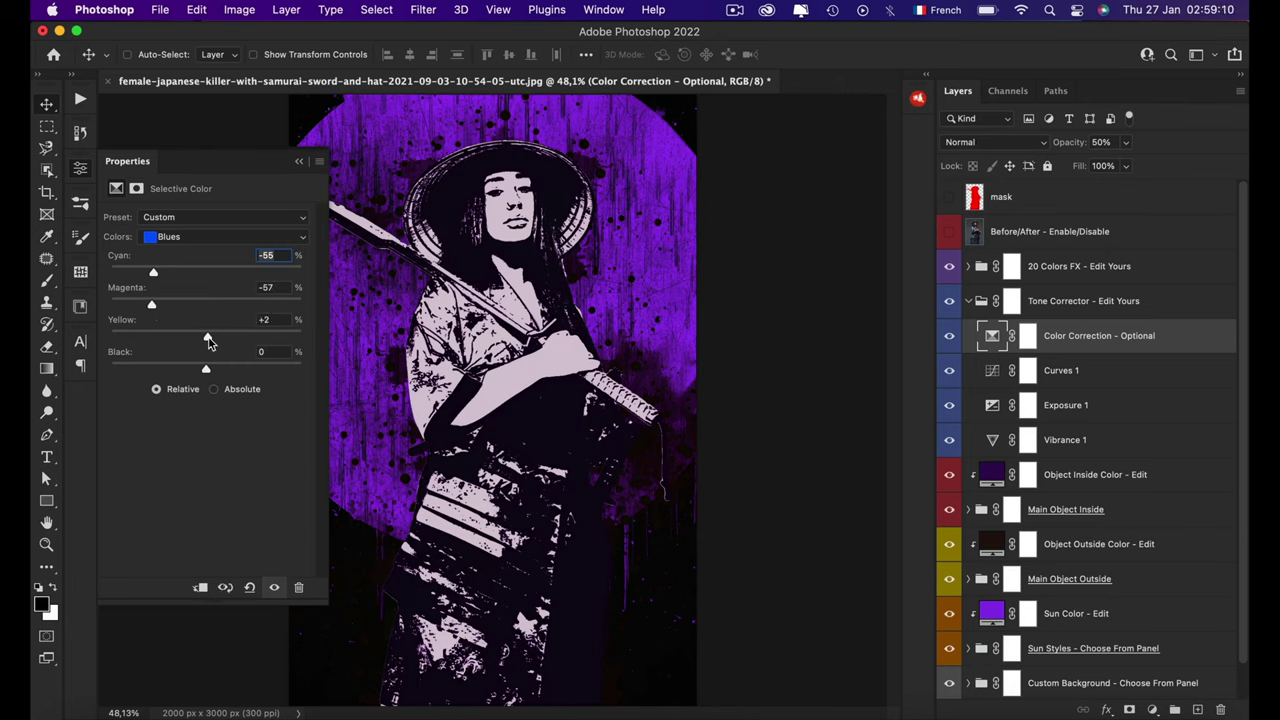
left_click_drag(208, 341, 252, 338)
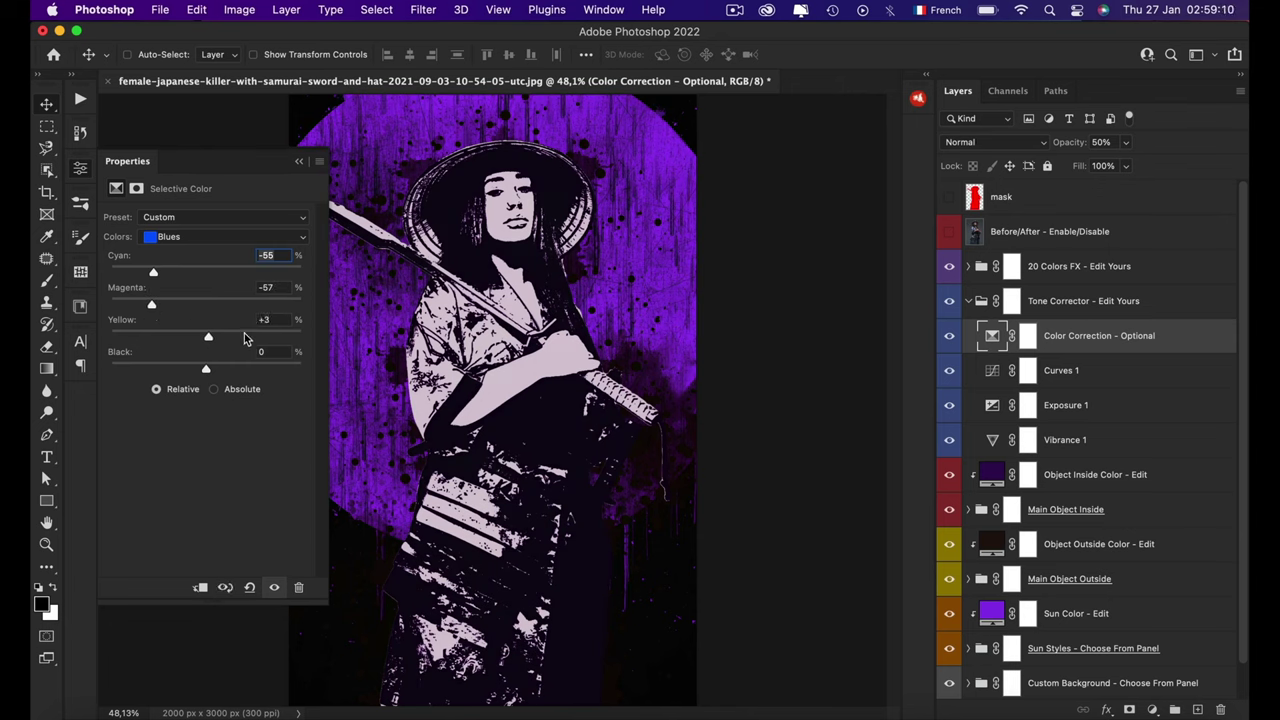
left_click(133, 338)
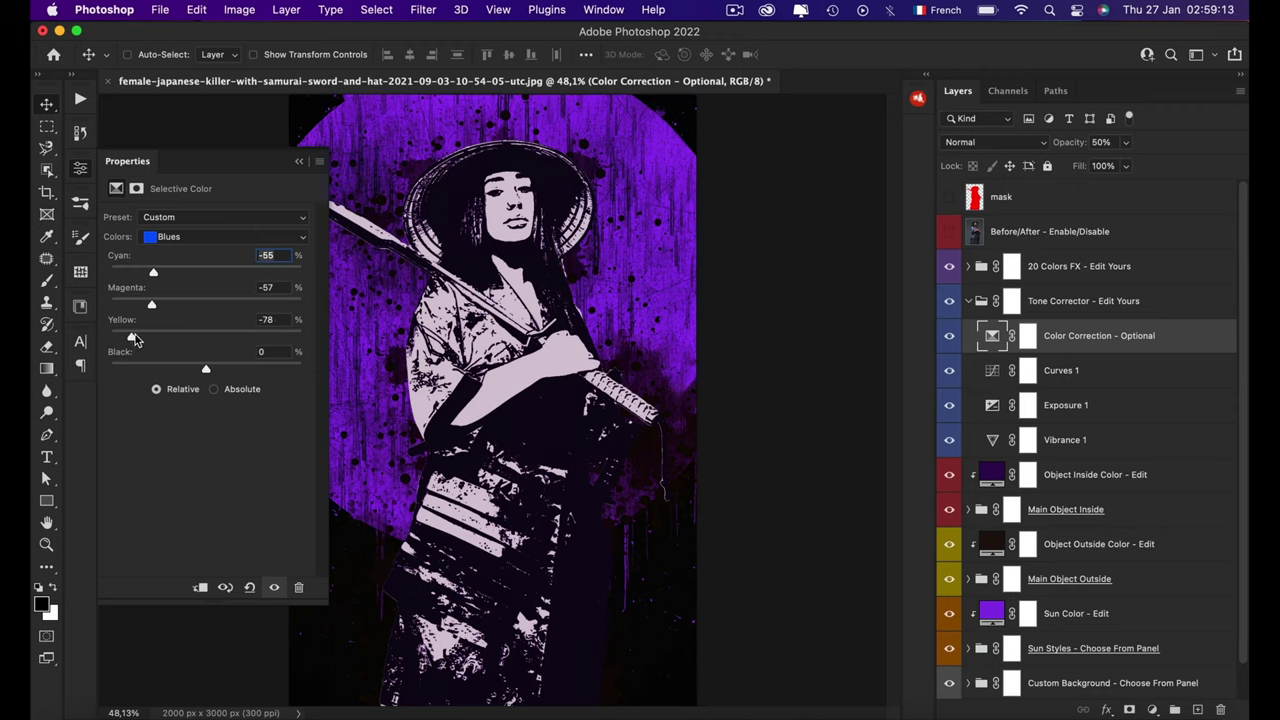
left_click(84, 177)
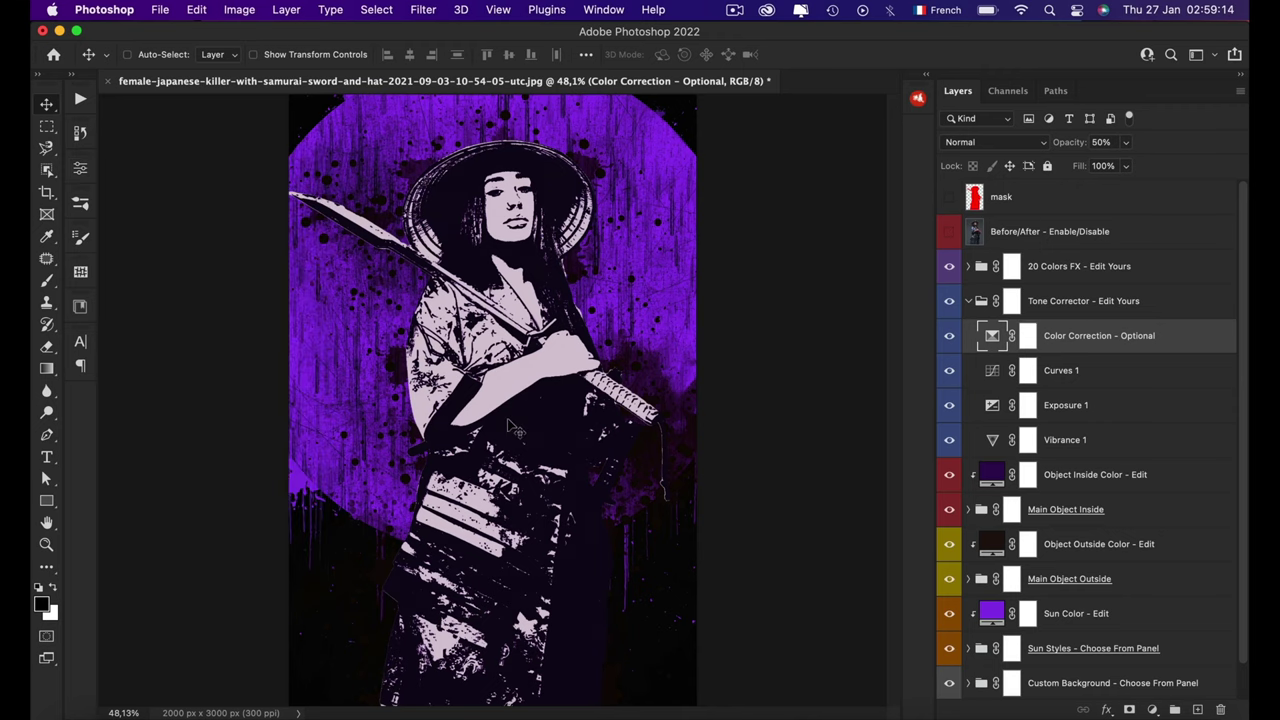
Step: Apply Sun 01, the first spattered sun from The Otaku panel's Custom Sun Effect
left_click(918, 98)
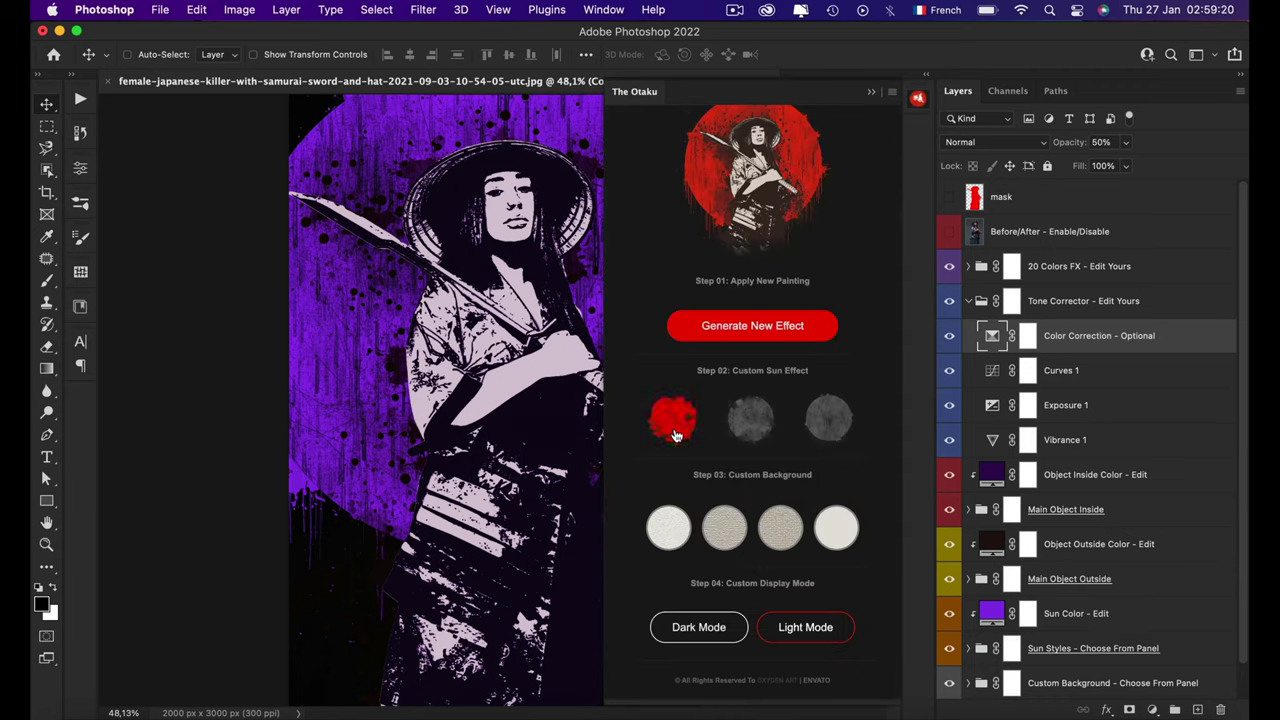
left_click(673, 418)
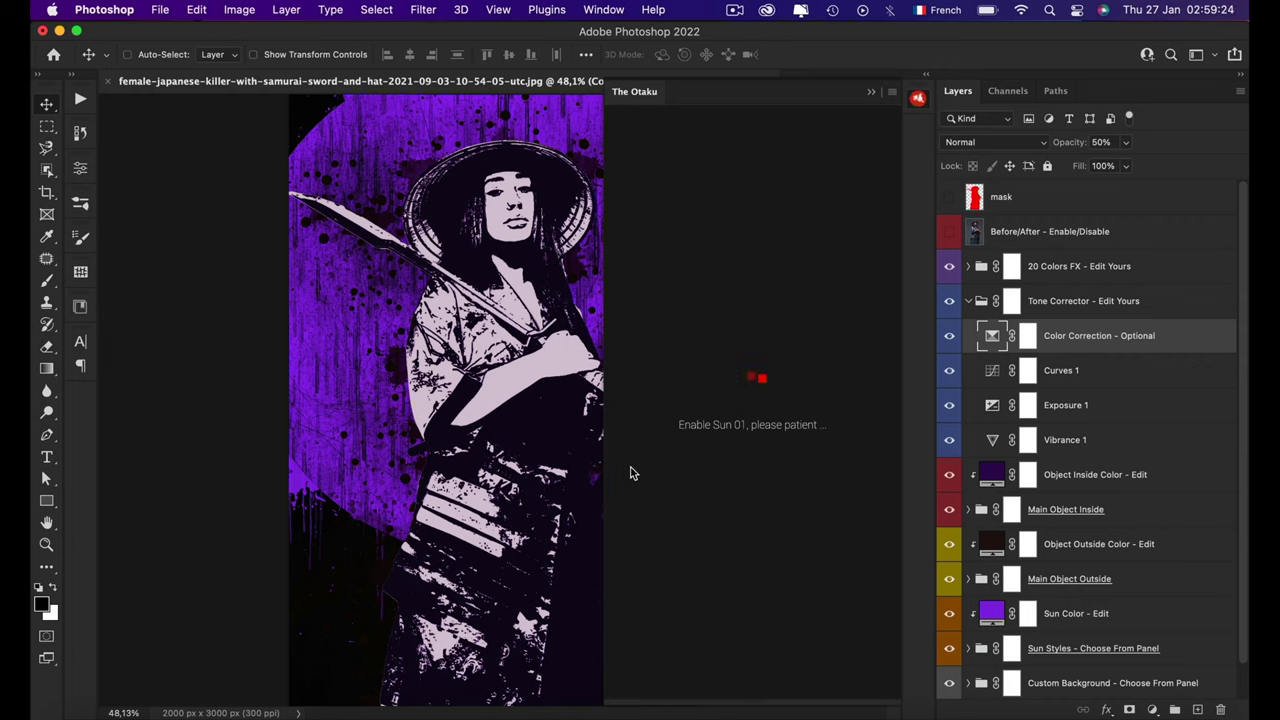
left_click(918, 100)
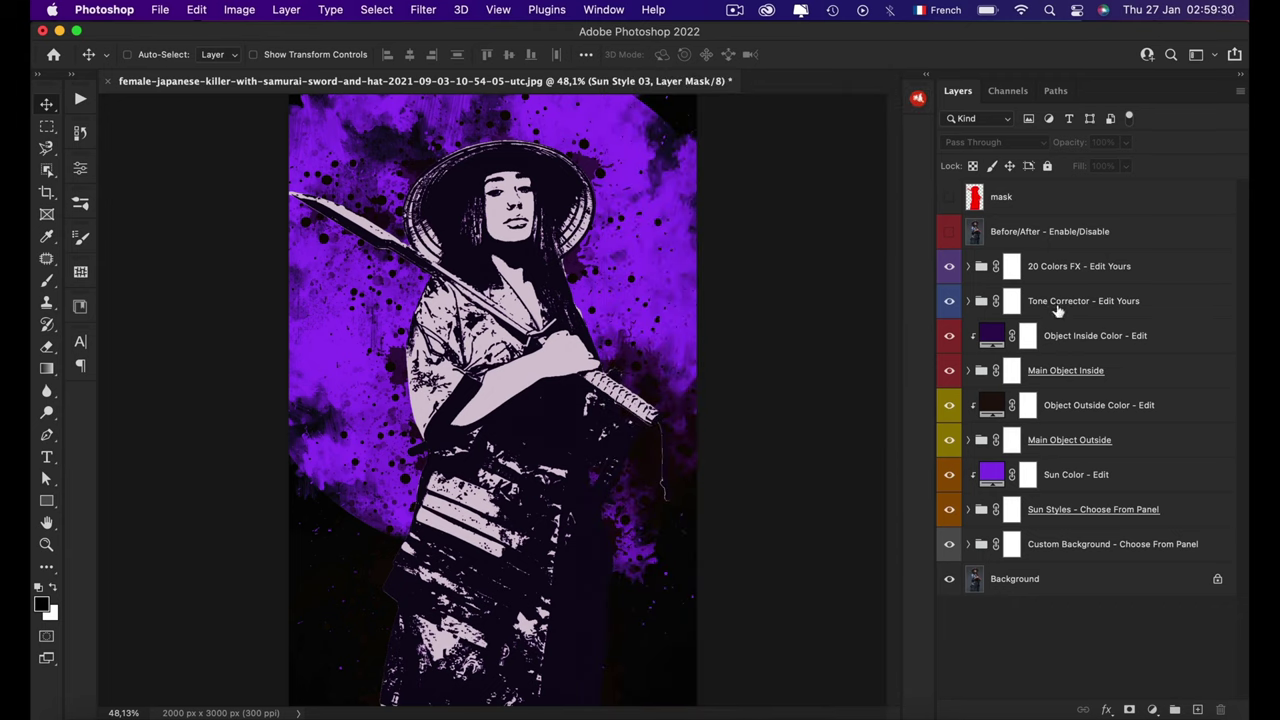
left_click(1130, 301)
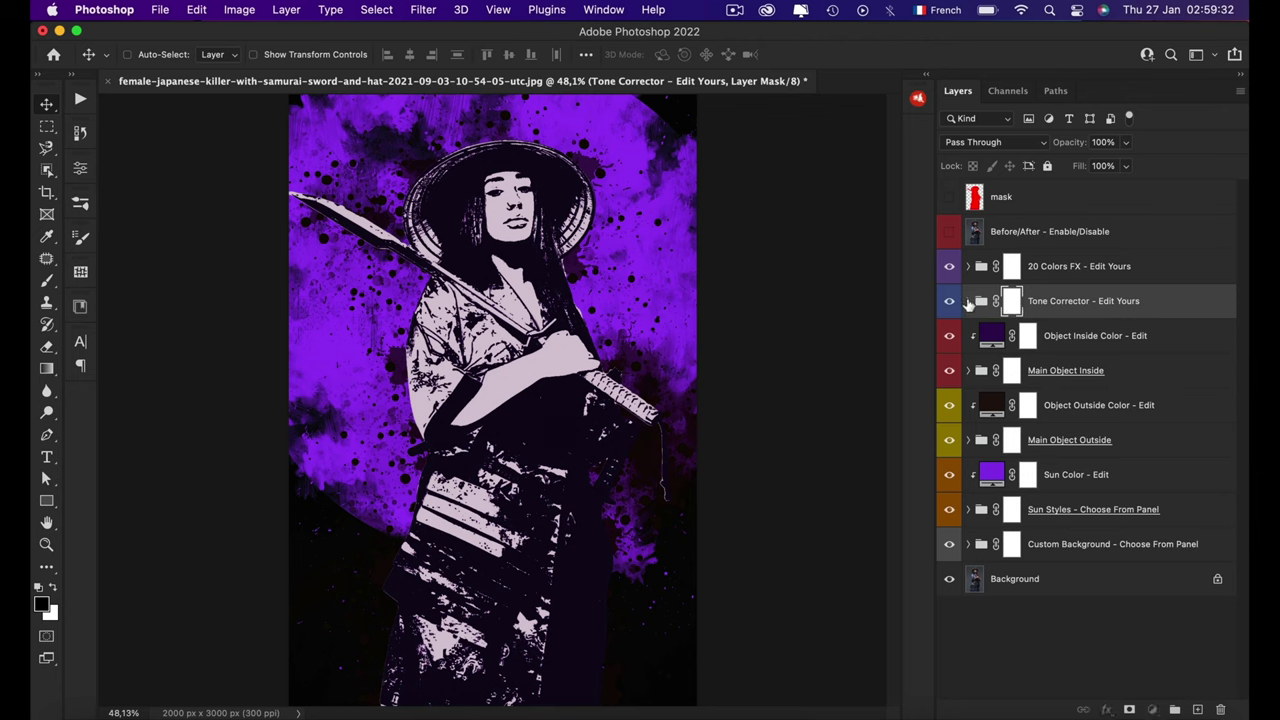
Step: Shape Curves 1 into a gentle S-curve by lifting highlights and lowering shadows
left_click(967, 301)
left_click(993, 380)
double_click(993, 372)
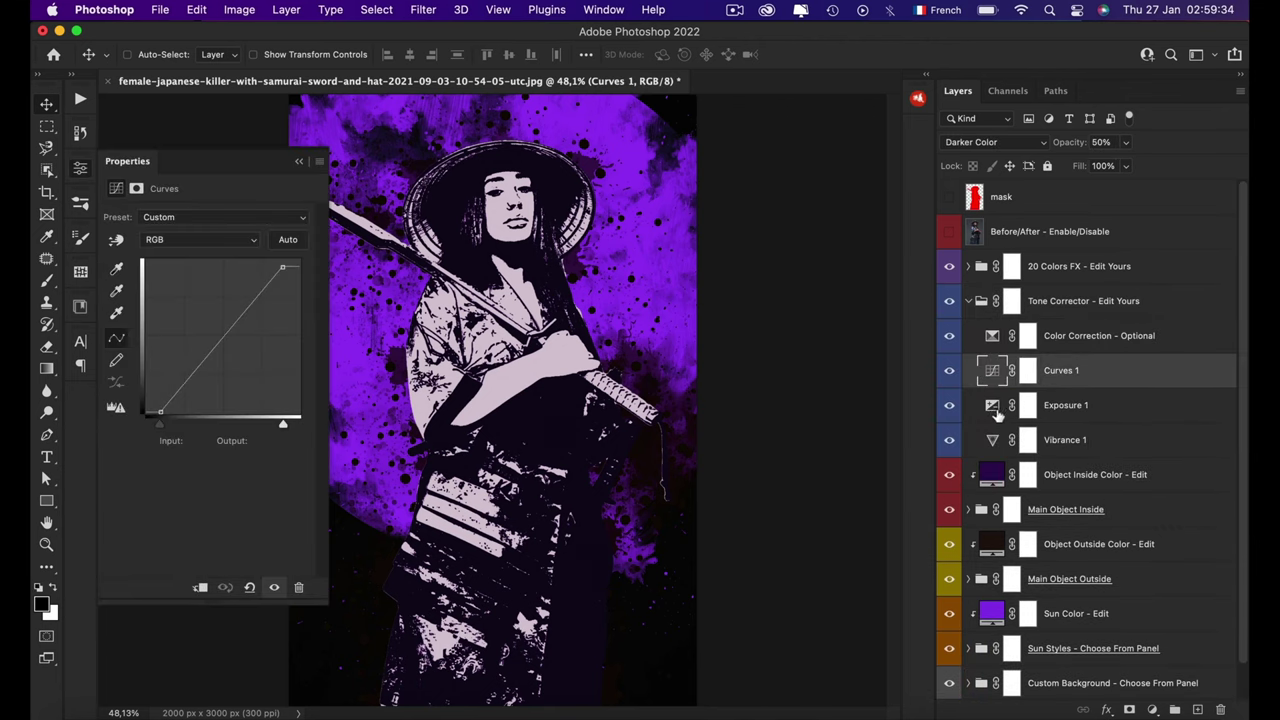
left_click_drag(270, 273, 269, 269)
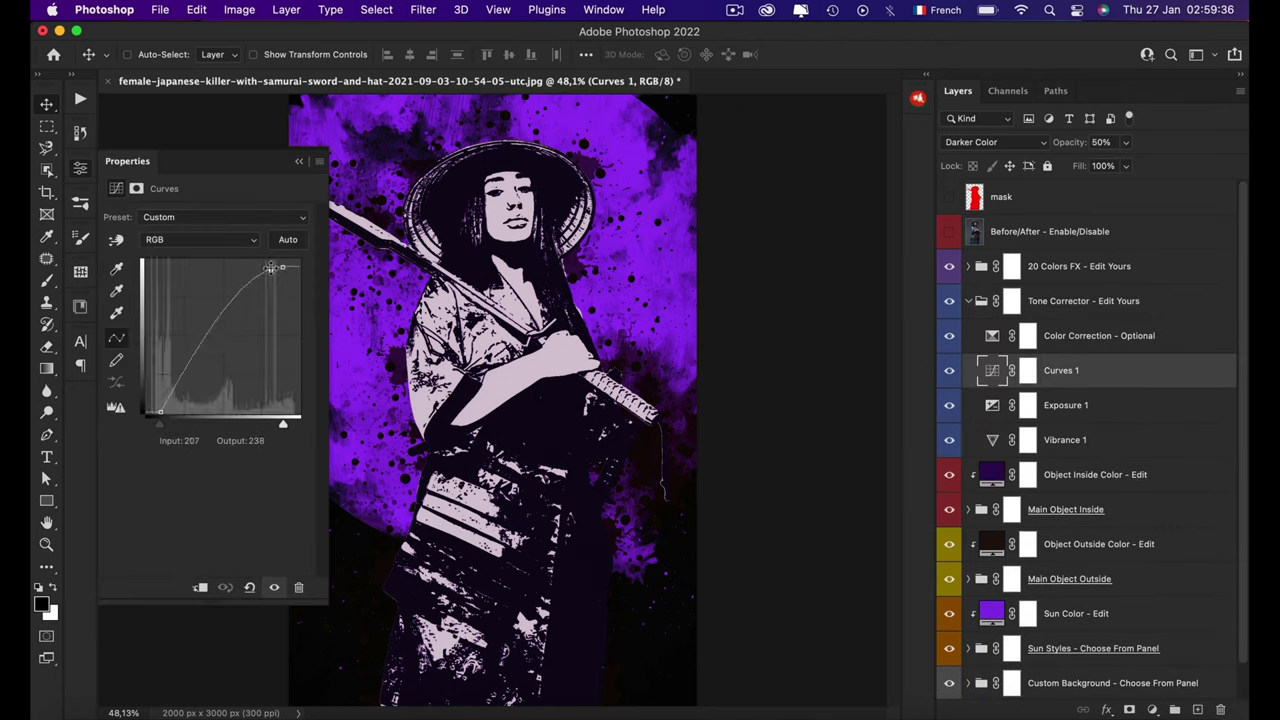
left_click_drag(189, 364, 190, 375)
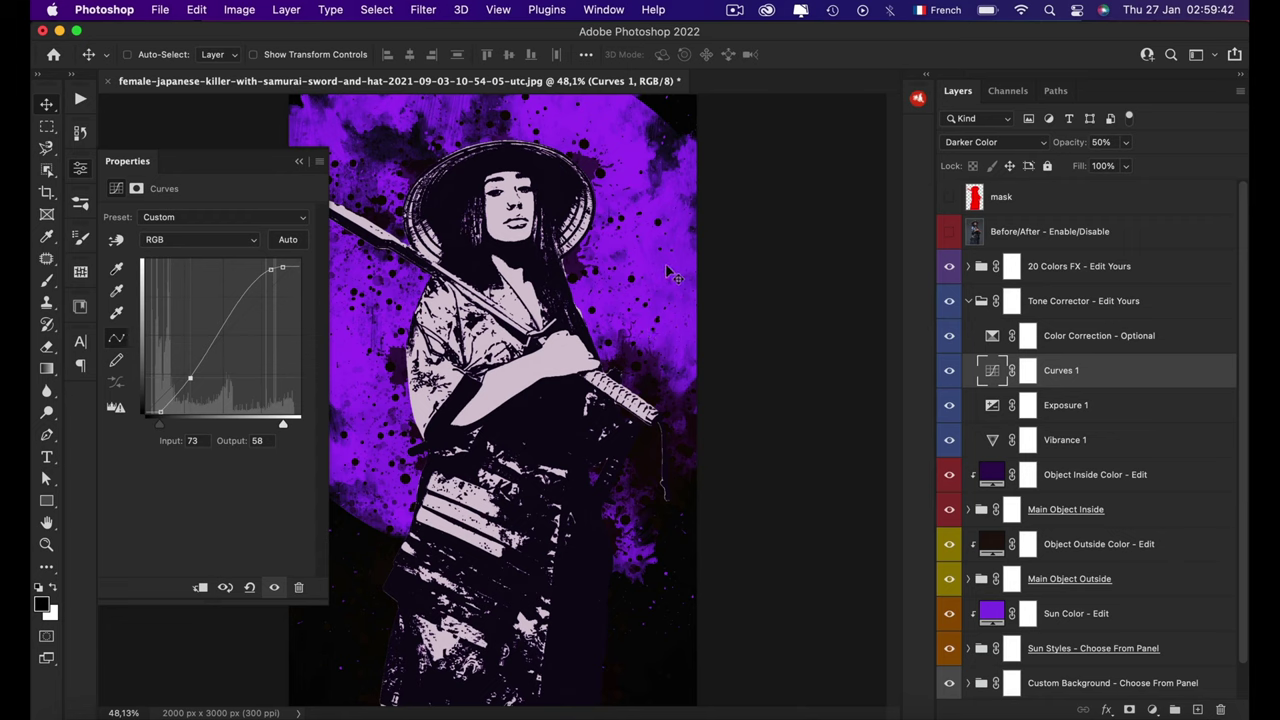
Step: Set Exposure 1's Gamma Correction to 1 with Exposure at 0
left_click(995, 409)
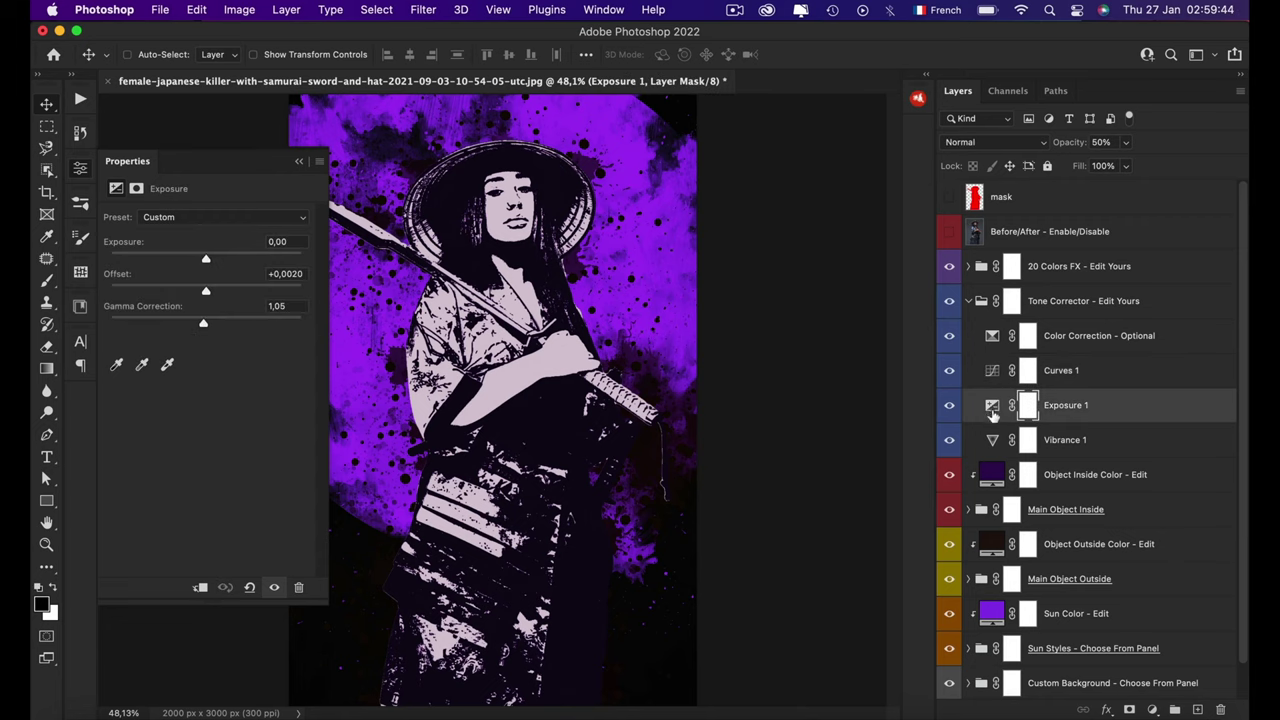
left_click(993, 408)
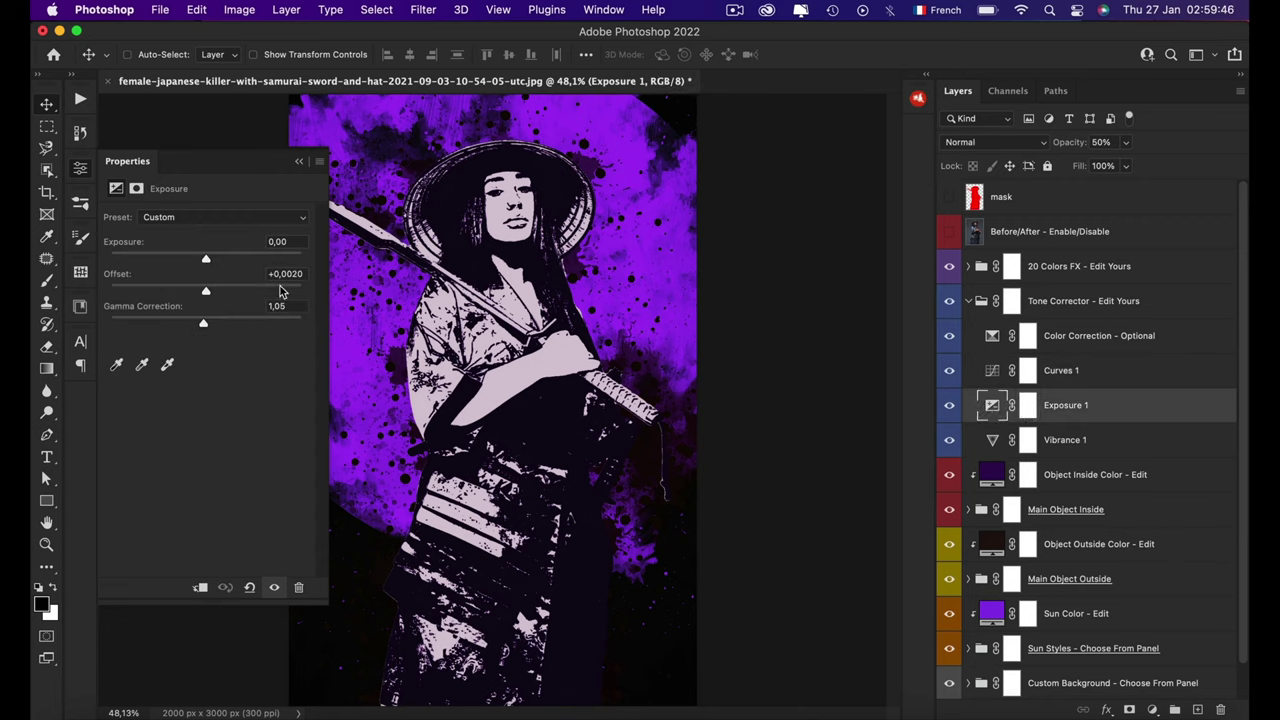
key("Return")
key("Tab")
type("1")
left_click(289, 241)
key("Right")
left_click(78, 168)
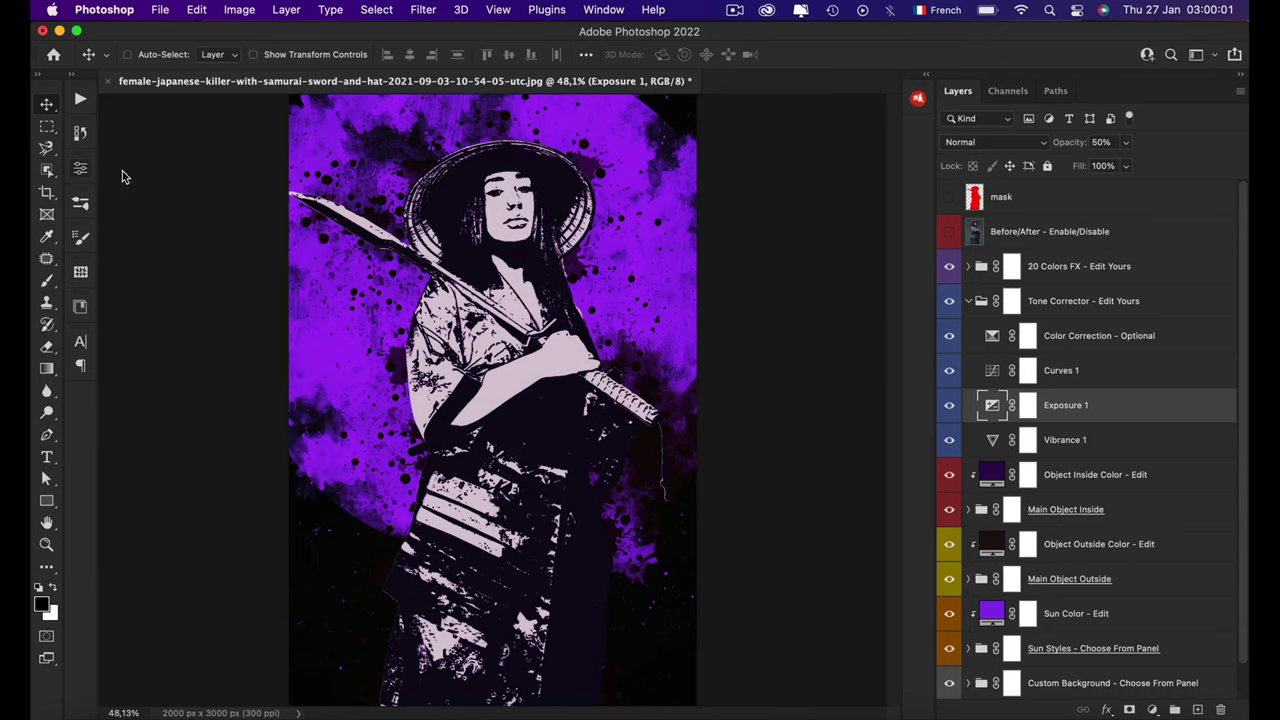
Step: Toggle Exposure 1 off and on to compare its effect on the artwork
left_click(947, 407)
left_click(949, 407)
left_click(995, 441)
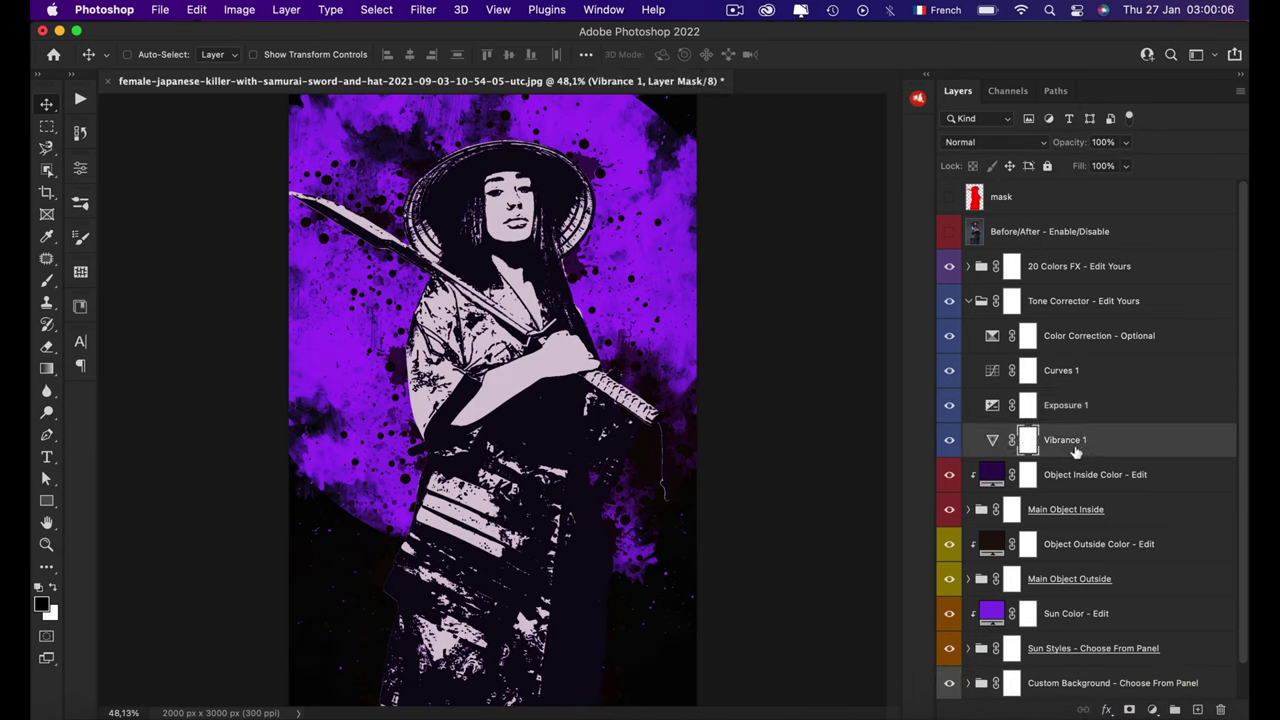
Step: Set Vibrance 1 to Vibrance 0 and Saturation -23, then collapse the Tone Corrector group
double_click(991, 441)
left_click(285, 215)
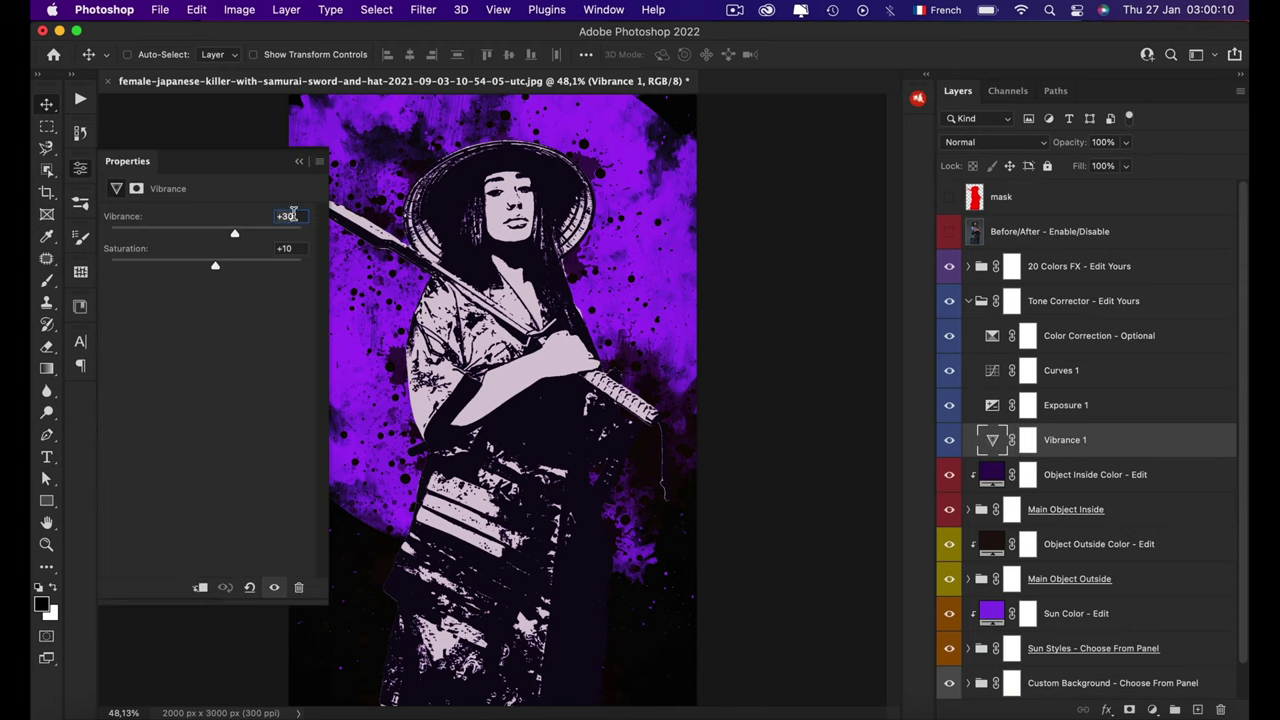
type("0")
left_click(285, 248)
type("0")
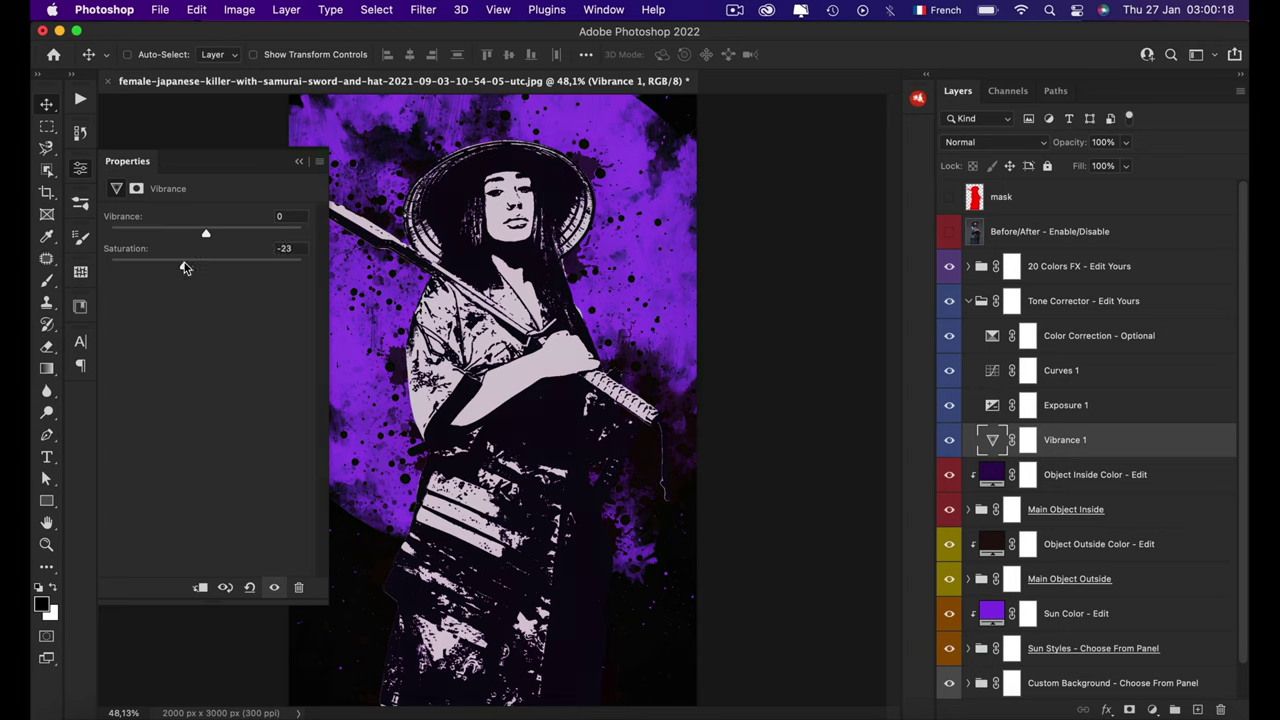
left_click(80, 168)
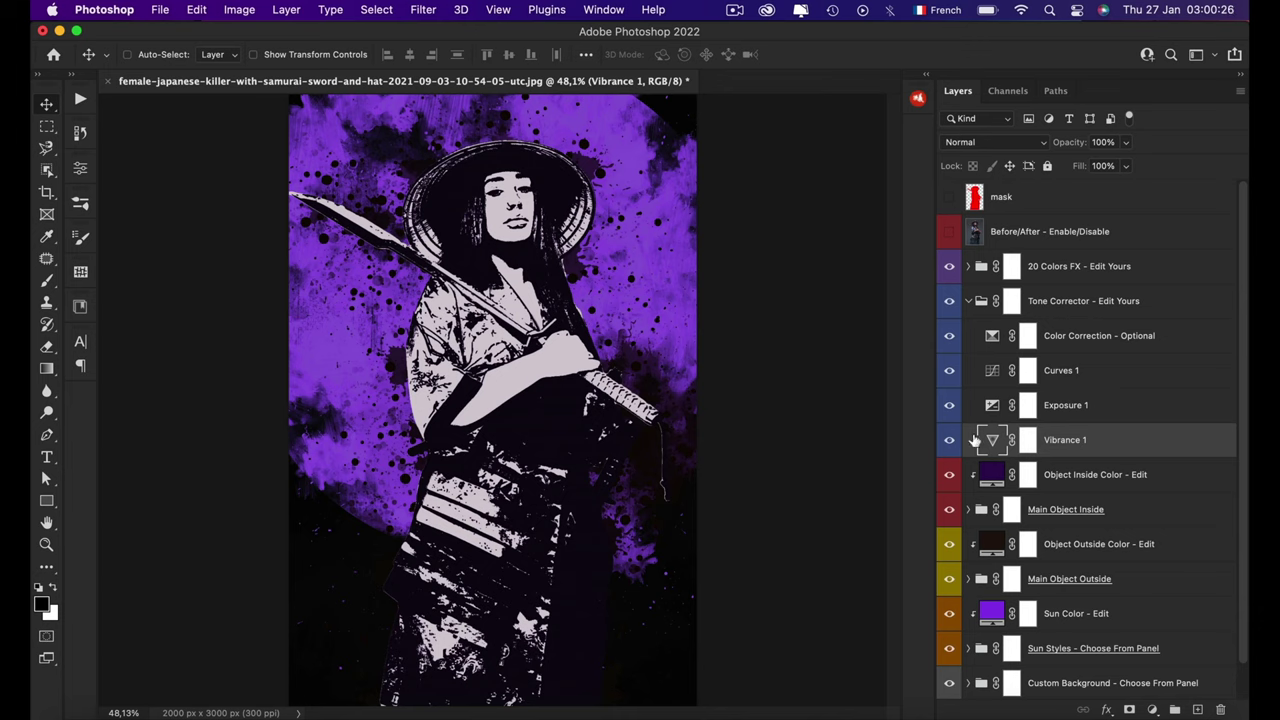
left_click(968, 301)
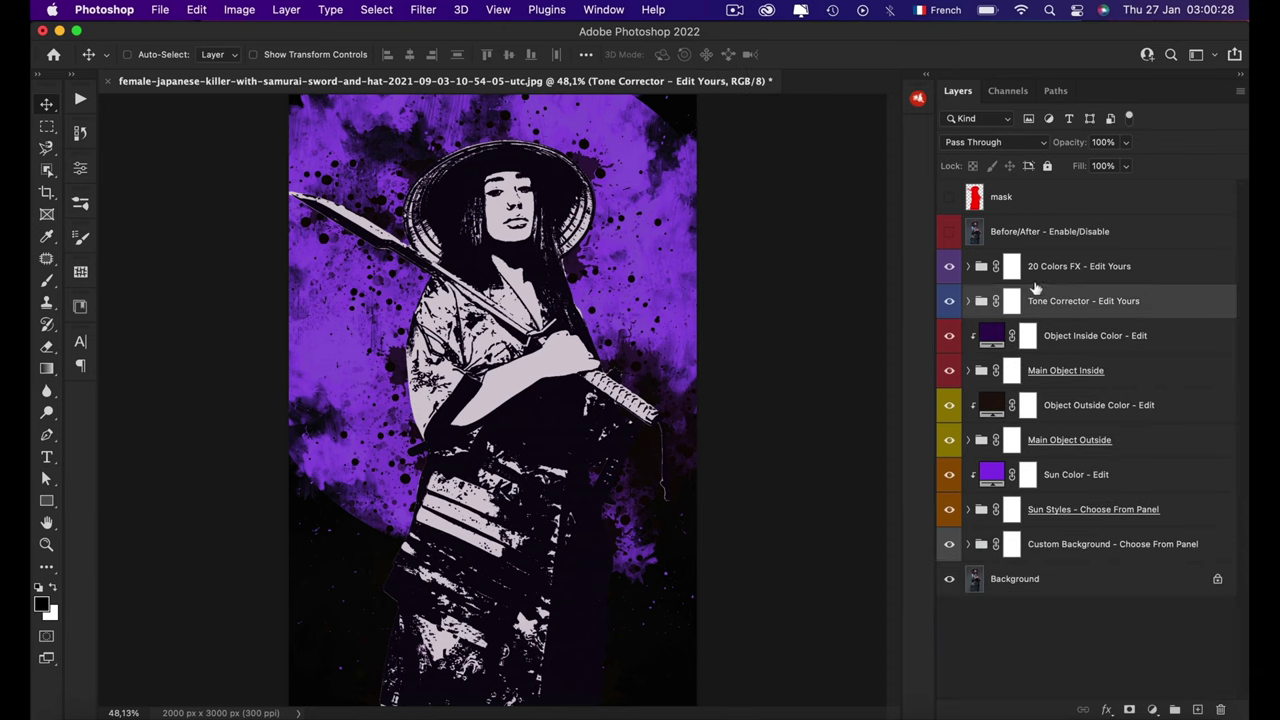
left_click(1084, 270)
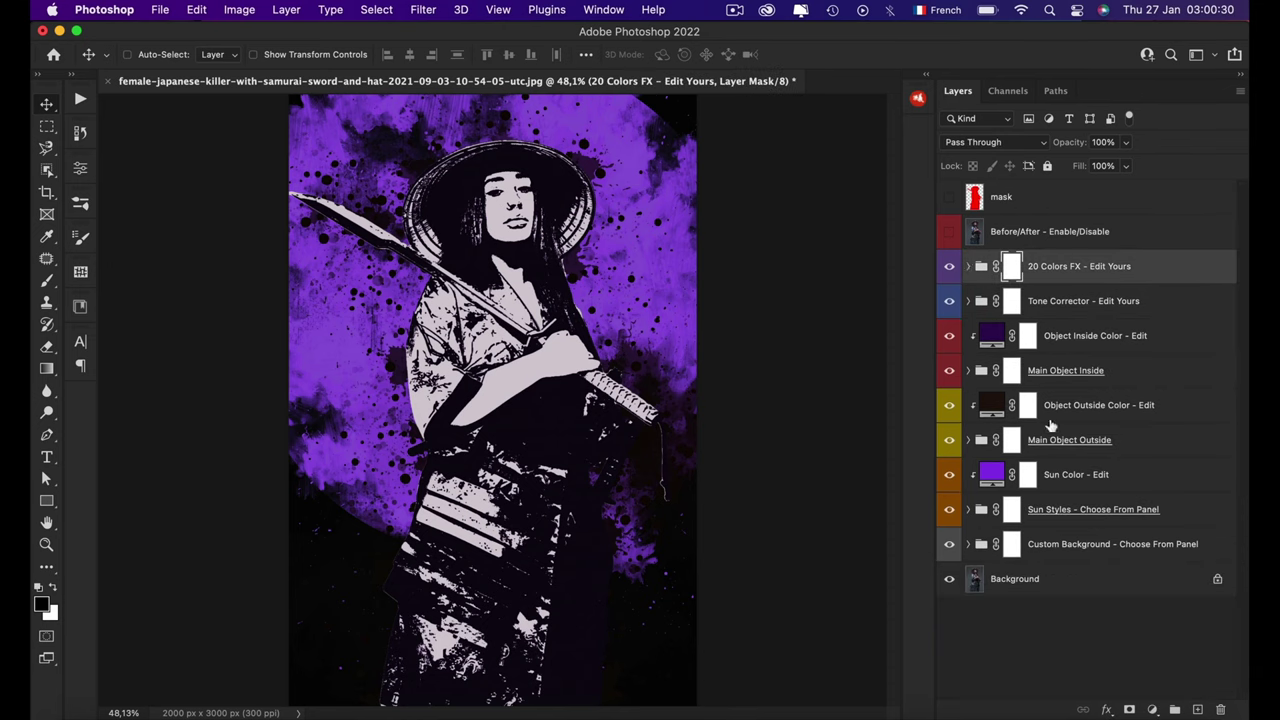
Step: Expand 20 Colors FX and preview the Black & White and Color 01 effects
left_click(968, 267)
scroll(1060, 510, "down", 10)
scroll(1100, 510, "up", 4)
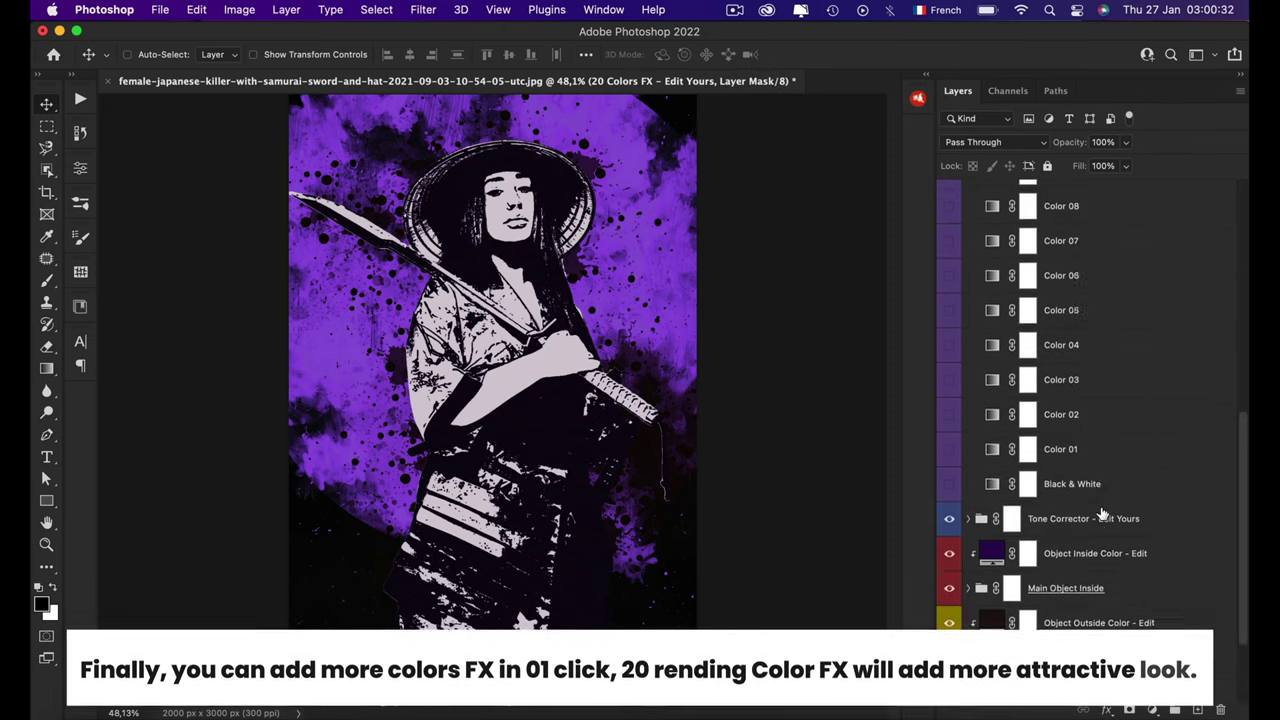
left_click(1080, 503)
left_click(949, 501)
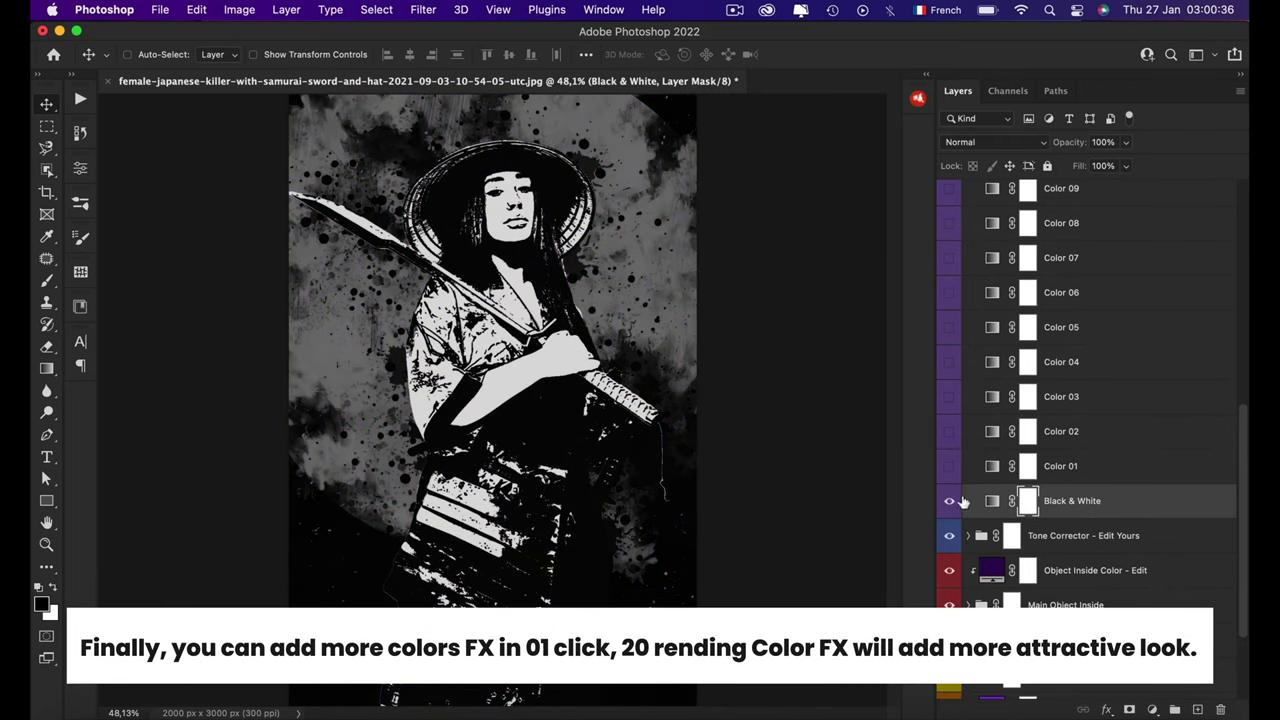
left_click(949, 501)
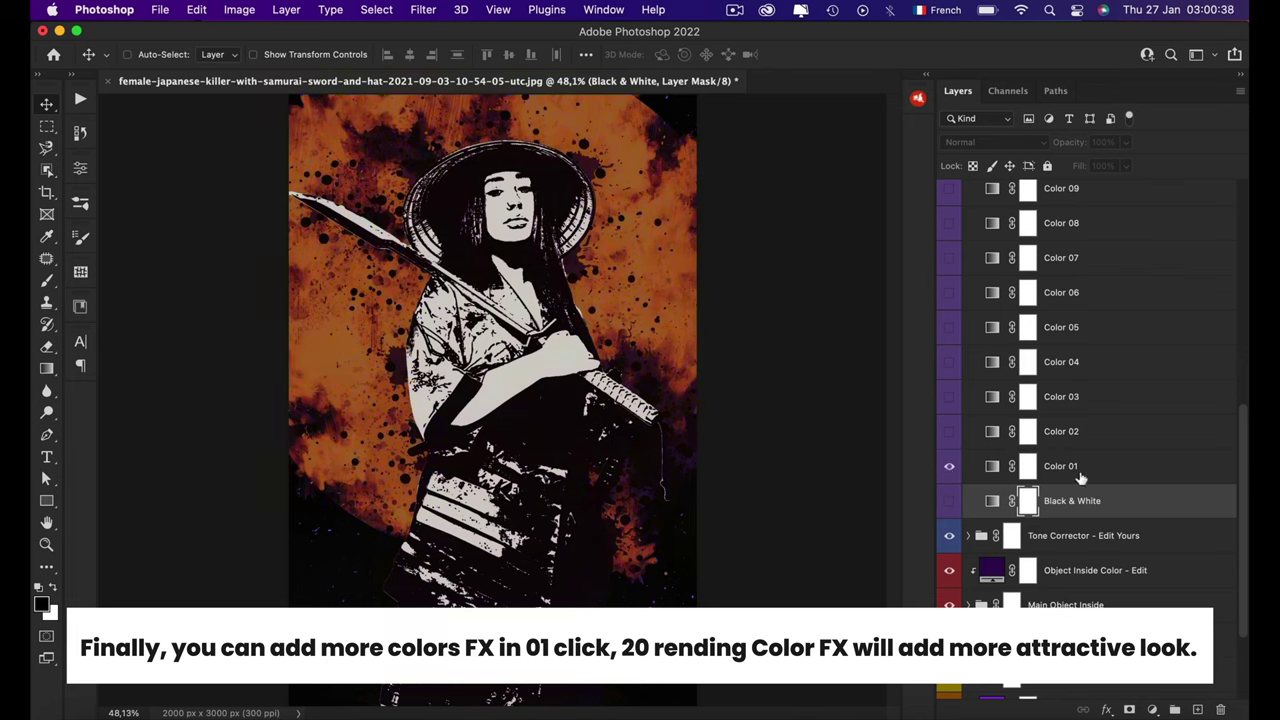
left_click(1078, 478)
left_click(949, 466)
Step: Preview the Color 02 through Color 07 effects one after another
left_click(949, 431)
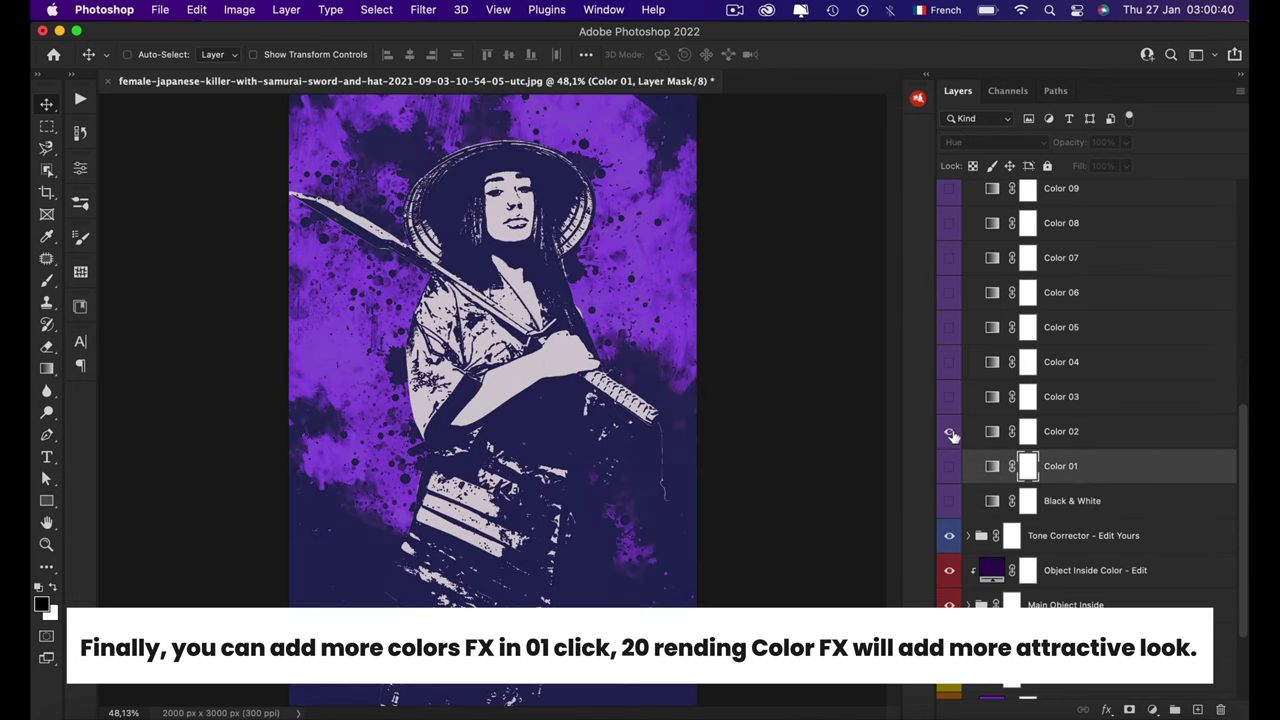
left_click(950, 398)
left_click(949, 397)
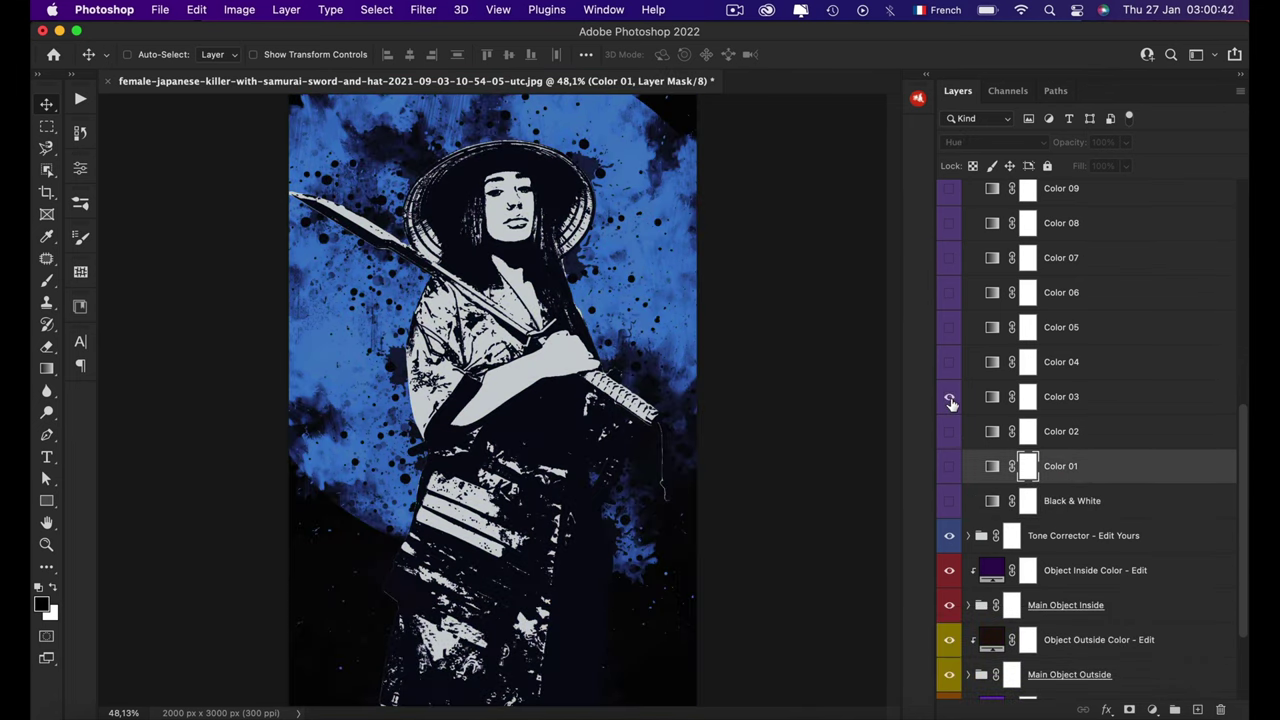
left_click(949, 362)
scroll(952, 367, "up", 5)
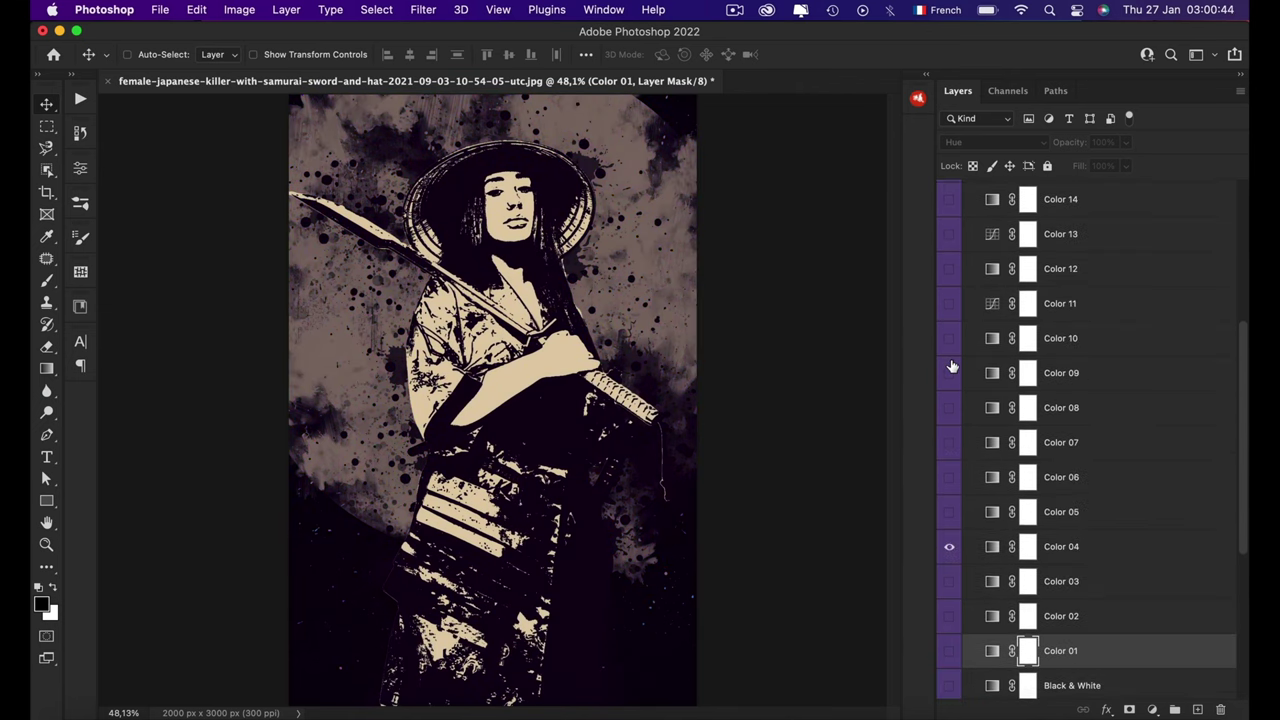
left_click(949, 546)
left_click(949, 513)
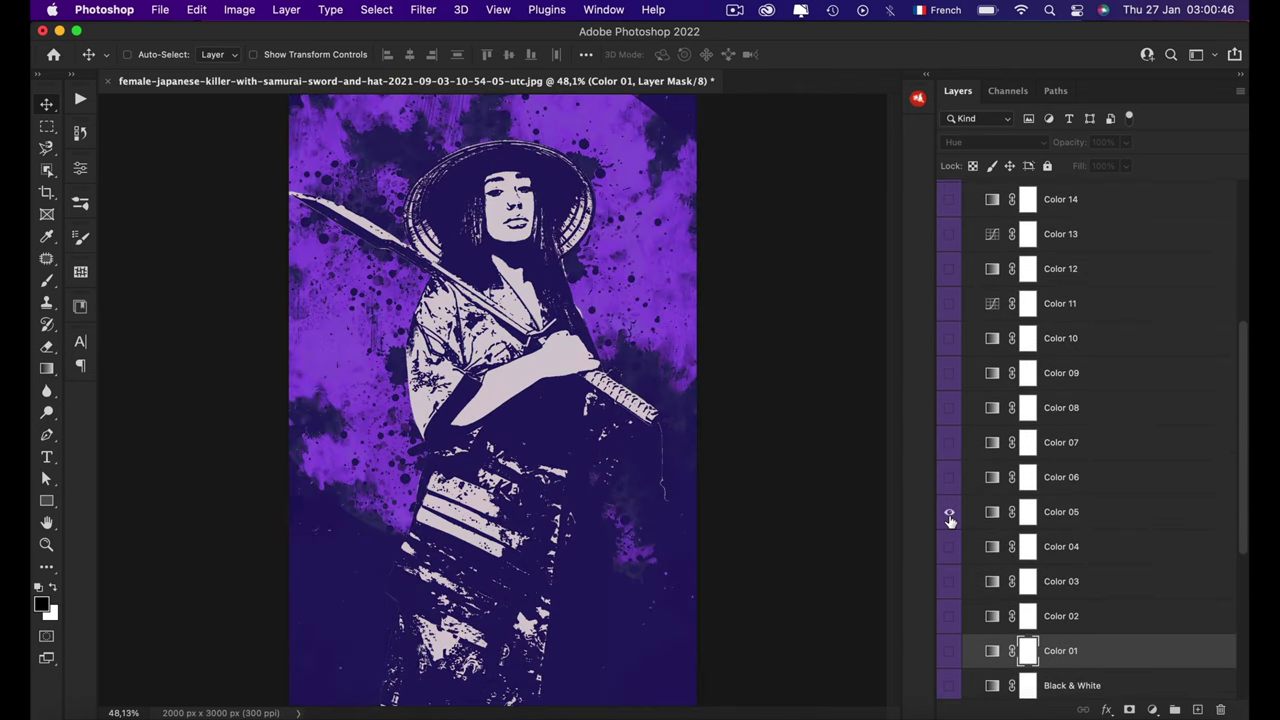
left_click(949, 513)
left_click(949, 477)
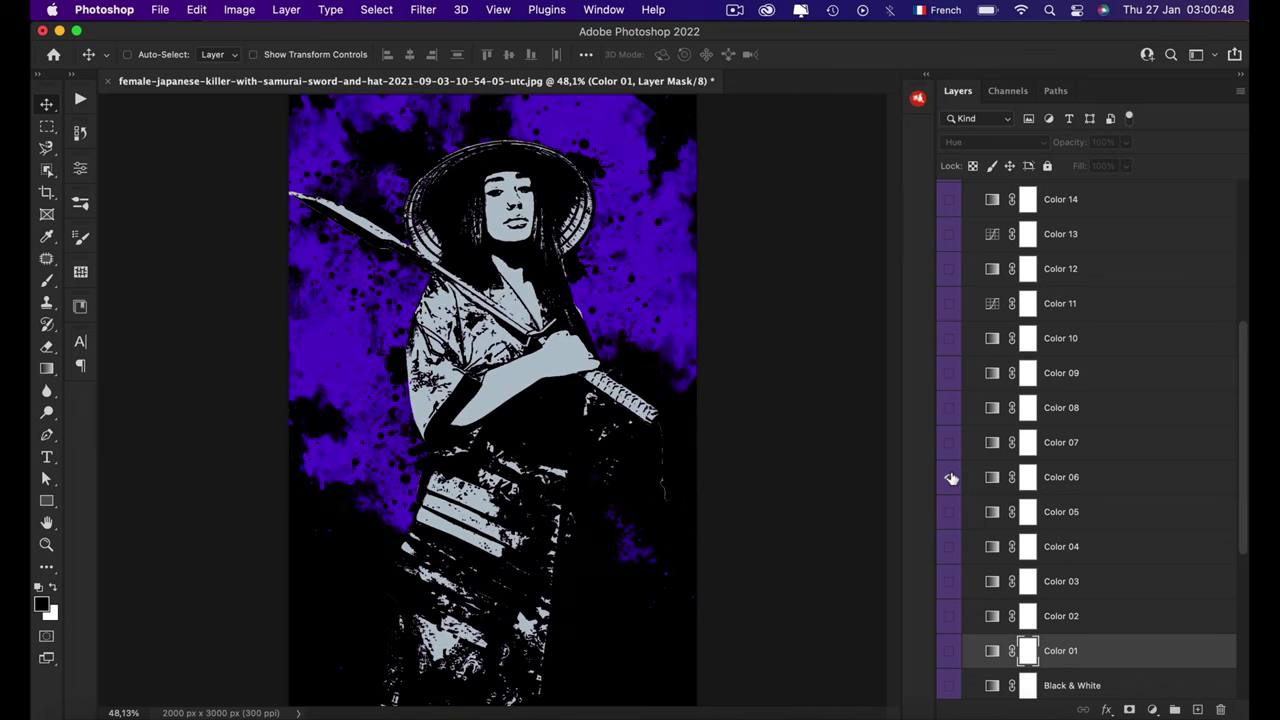
left_click(949, 477)
left_click(950, 446)
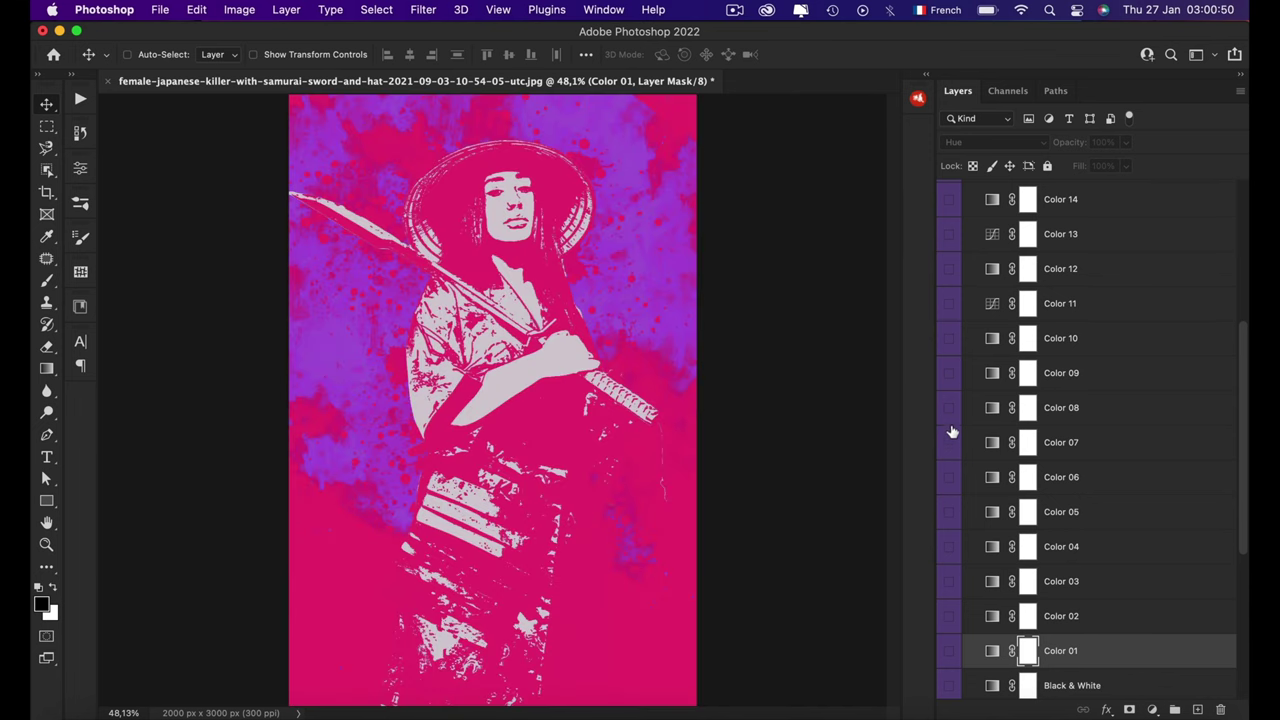
Step: Preview Colors 09 to 15, leaving only the gold Color 16 effect visible
left_click(949, 372)
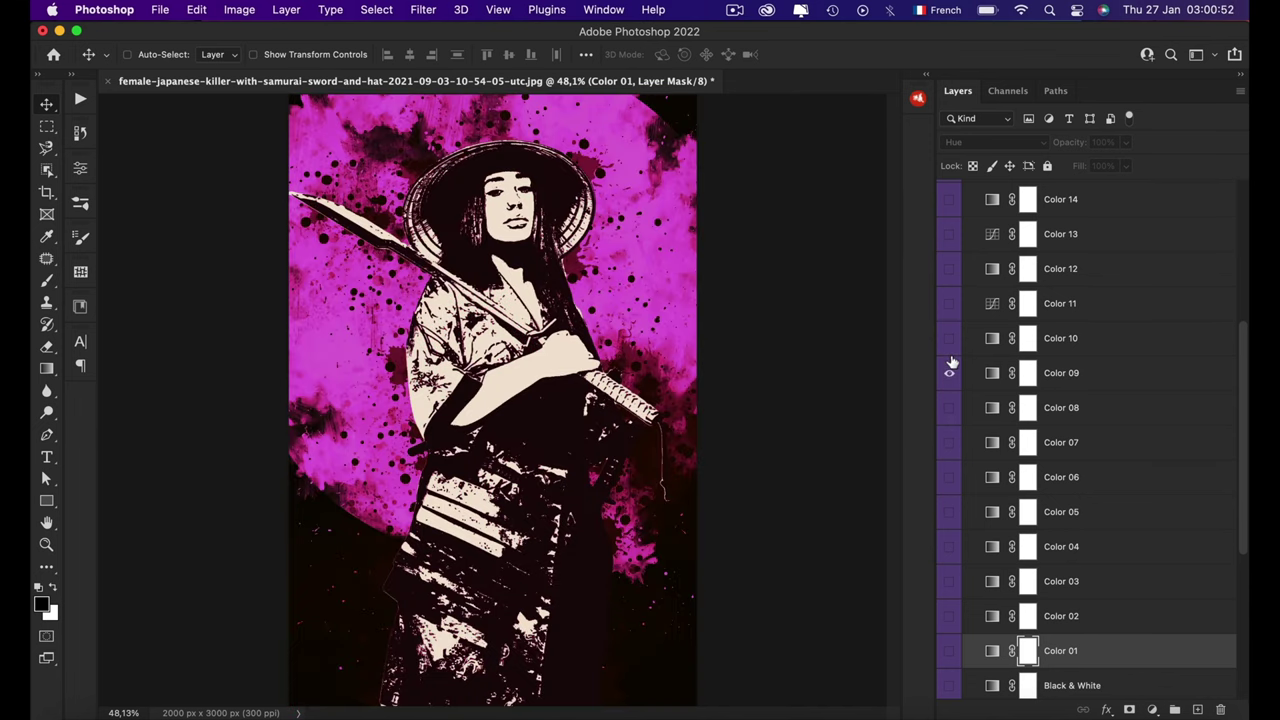
left_click(950, 340)
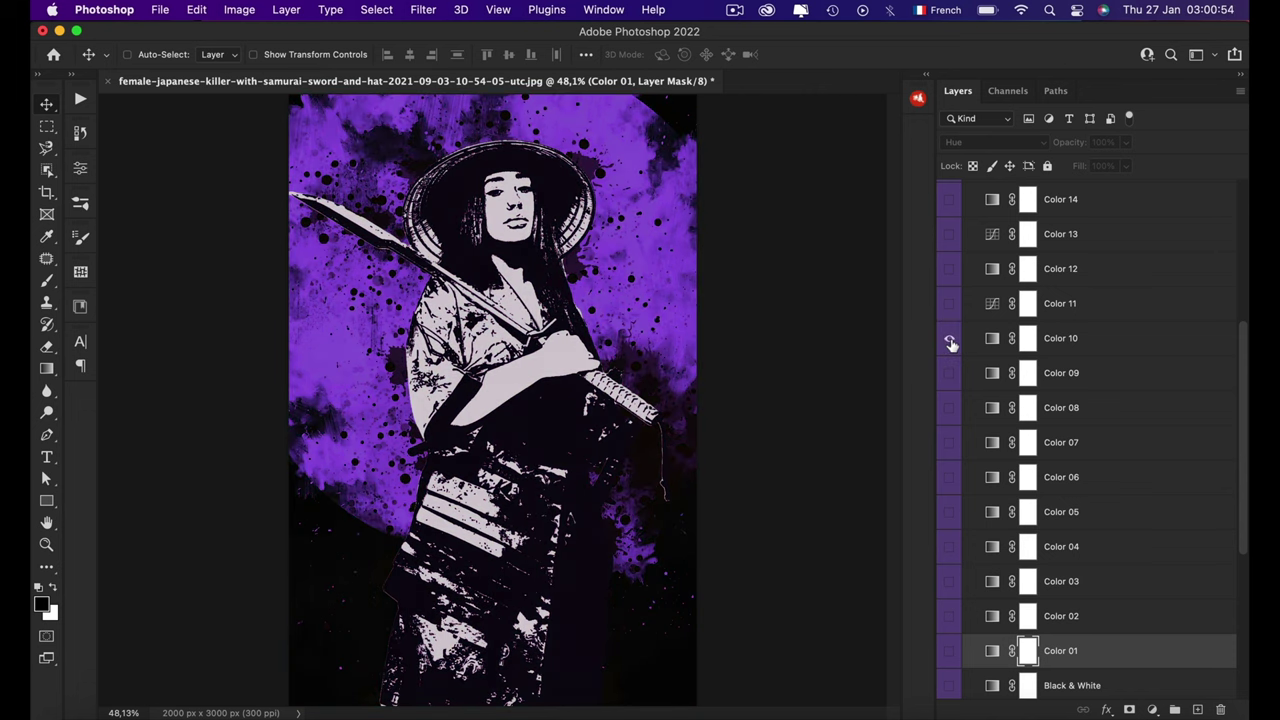
scroll(950, 343, "up", 3)
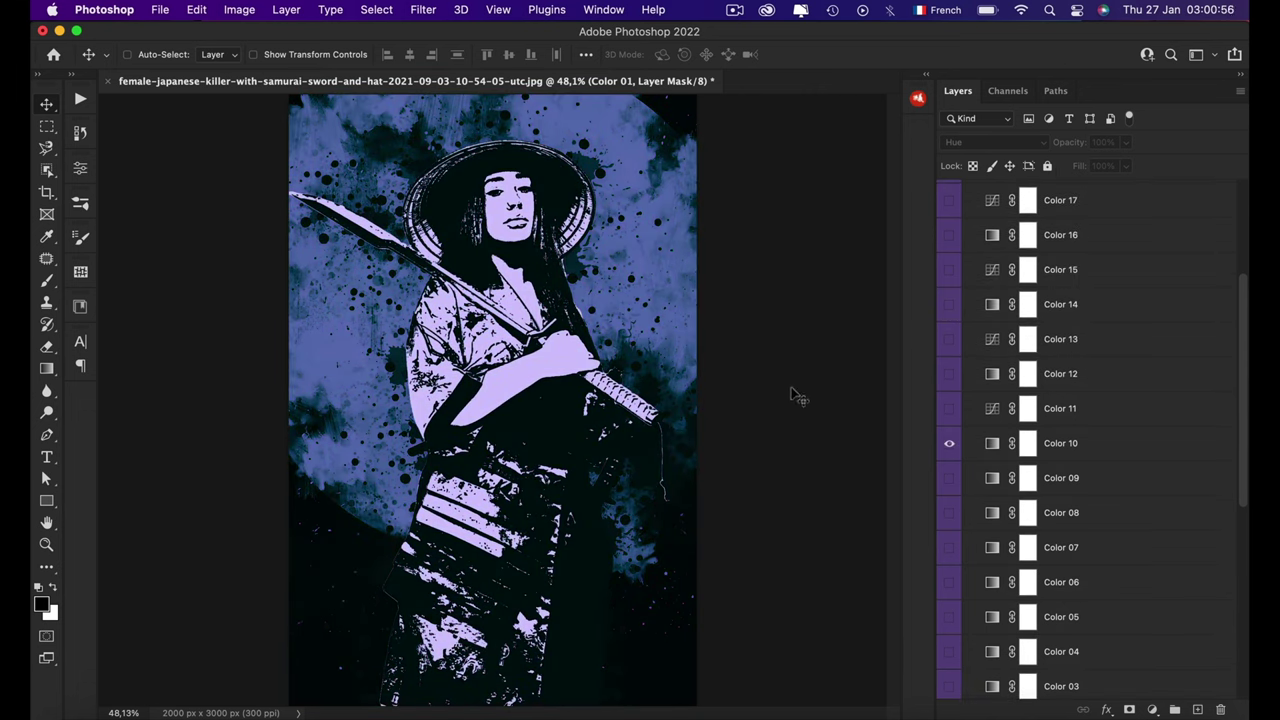
left_click(946, 444)
left_click(950, 410)
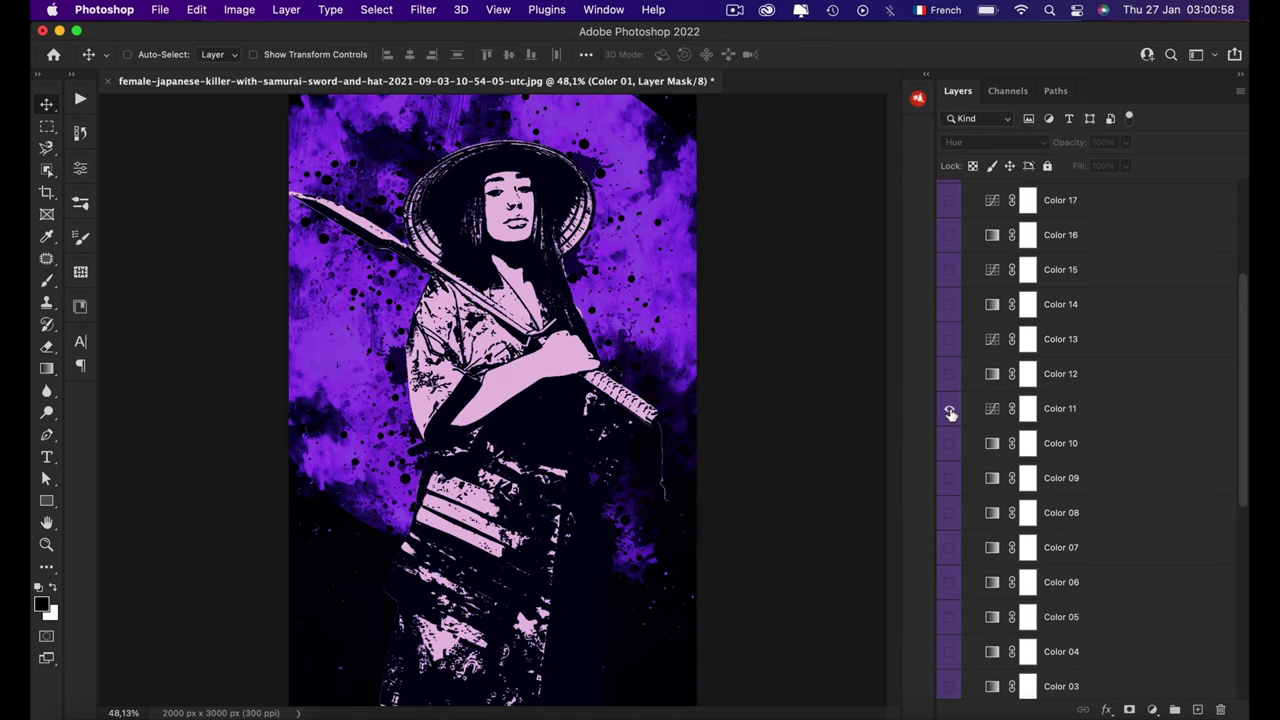
left_click(950, 375)
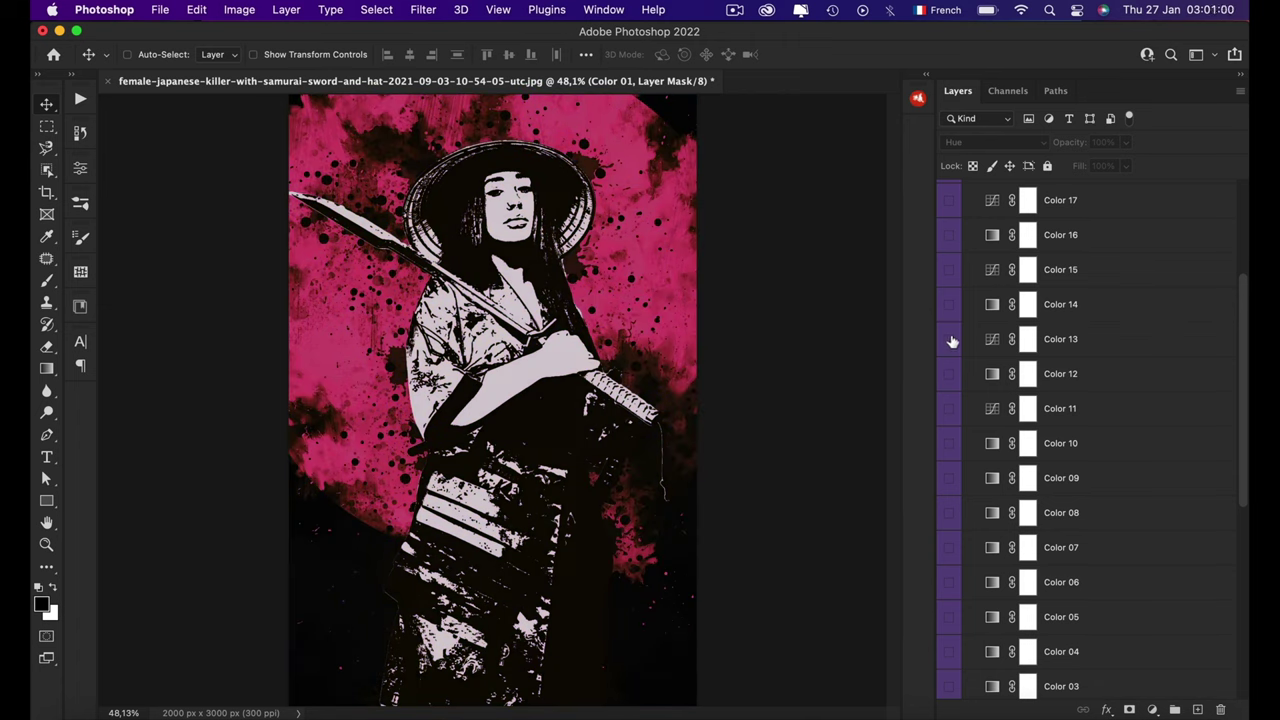
left_click(950, 341)
left_click(950, 307)
scroll(950, 310, "up", 3)
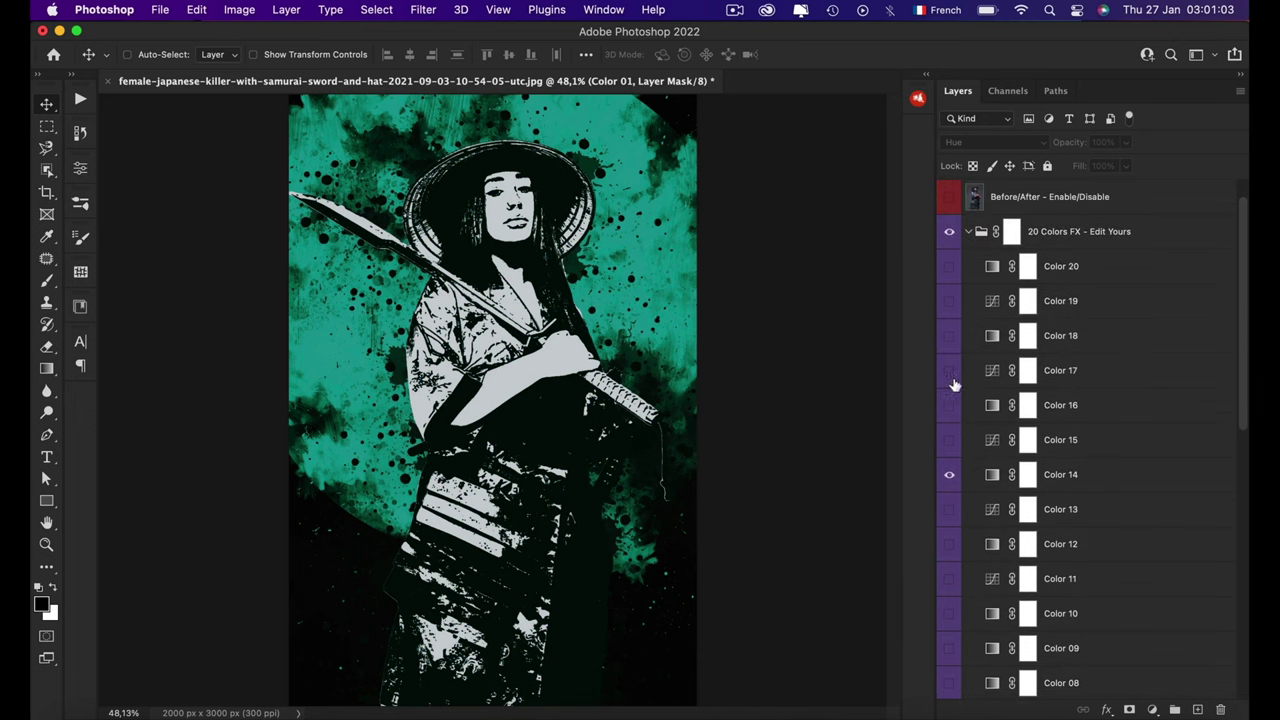
left_click(950, 440)
left_click(950, 406)
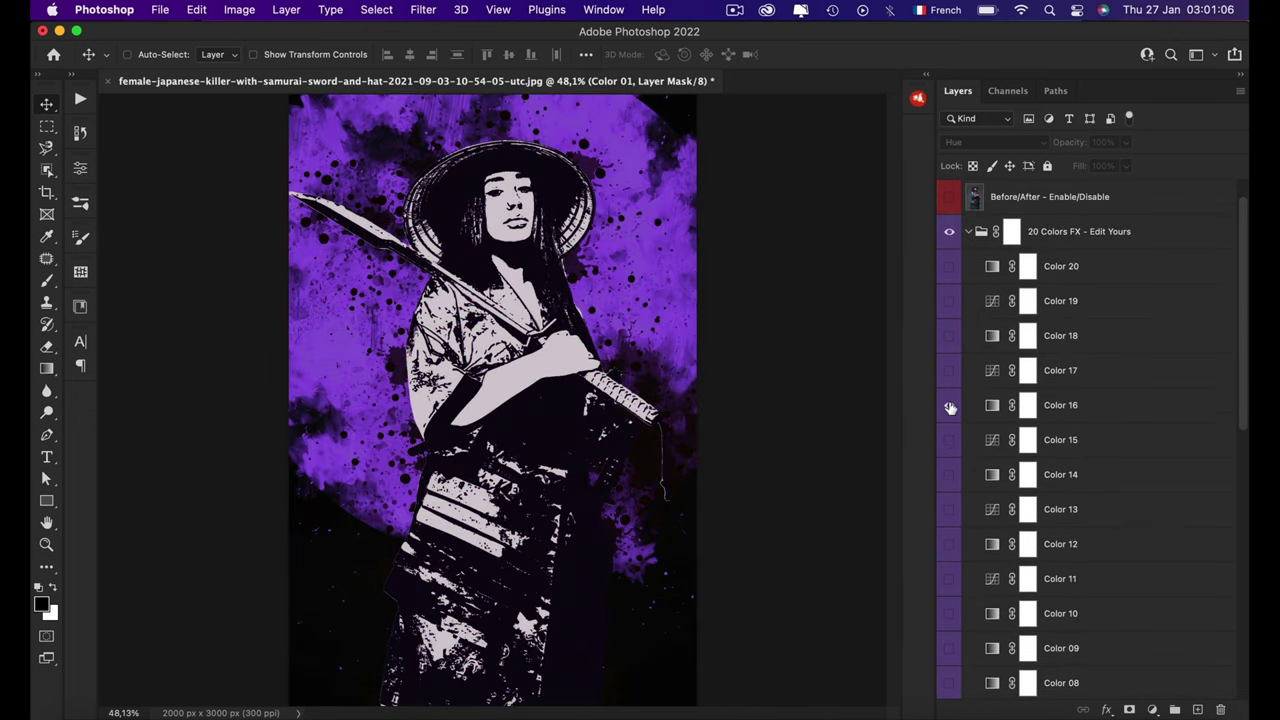
left_click(1053, 413)
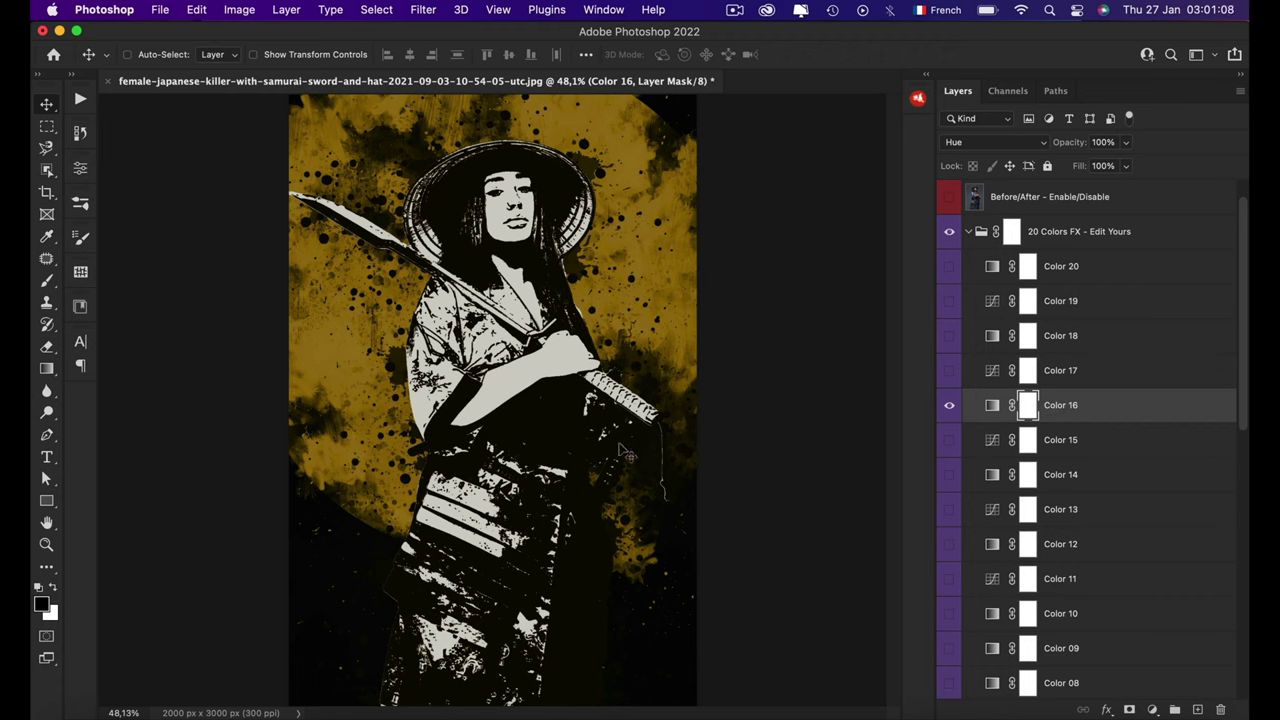
Step: Keep Color 16 at Hue blend mode and 100% opacity, then collapse 20 Colors FX
left_click(1055, 237)
left_click(1110, 419)
left_click(1125, 143)
mouse_move(1127, 158)
left_mouse_down()
mouse_move(1085, 167)
mouse_move(1108, 168)
left_mouse_up()
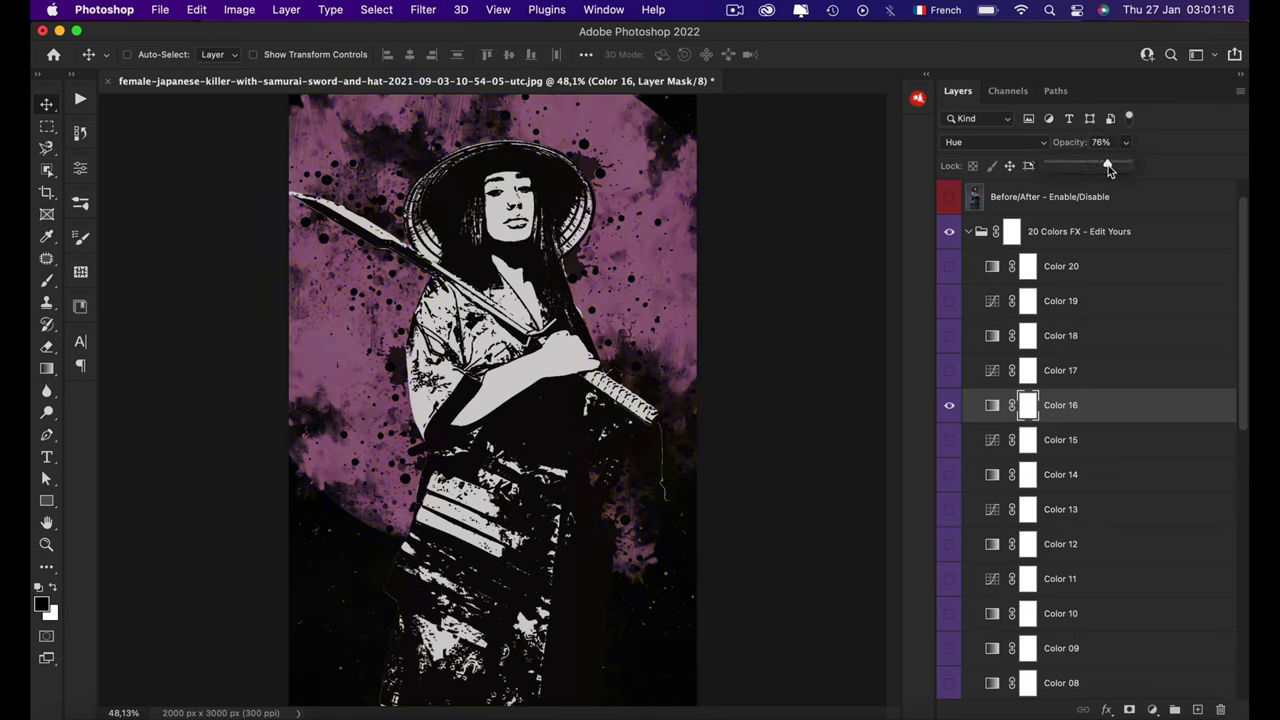
left_click(999, 140)
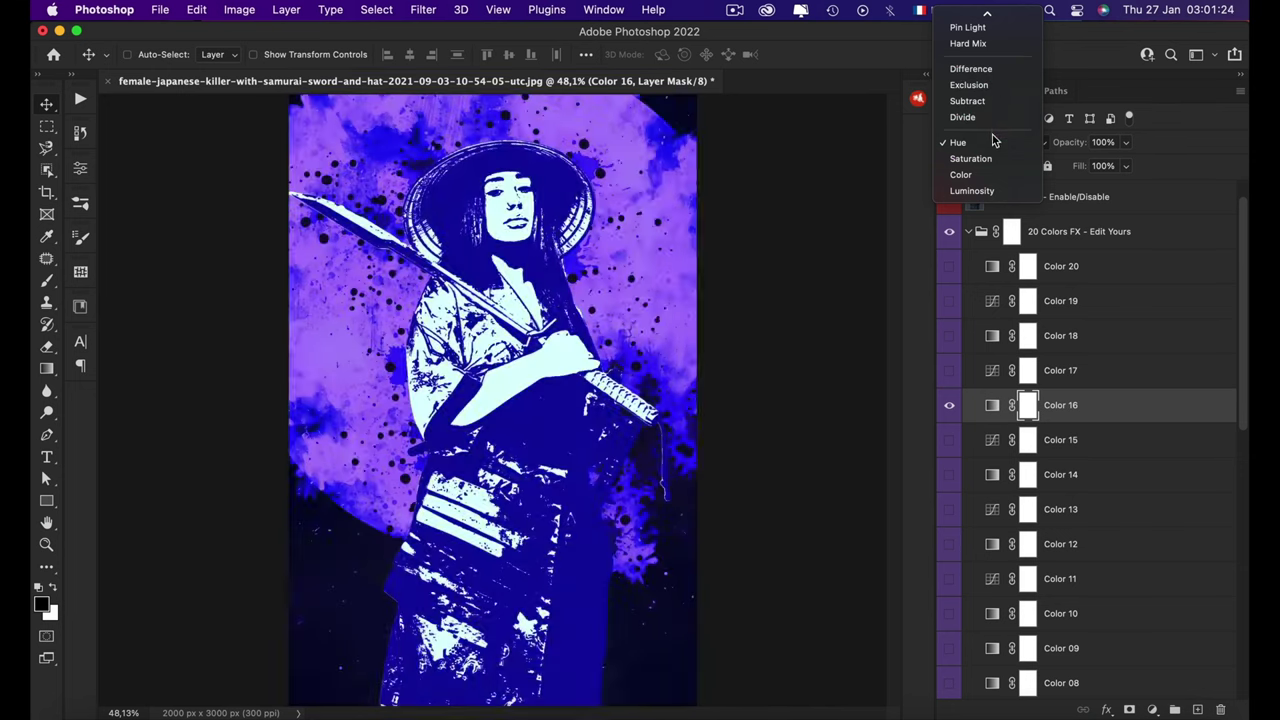
left_click(988, 146)
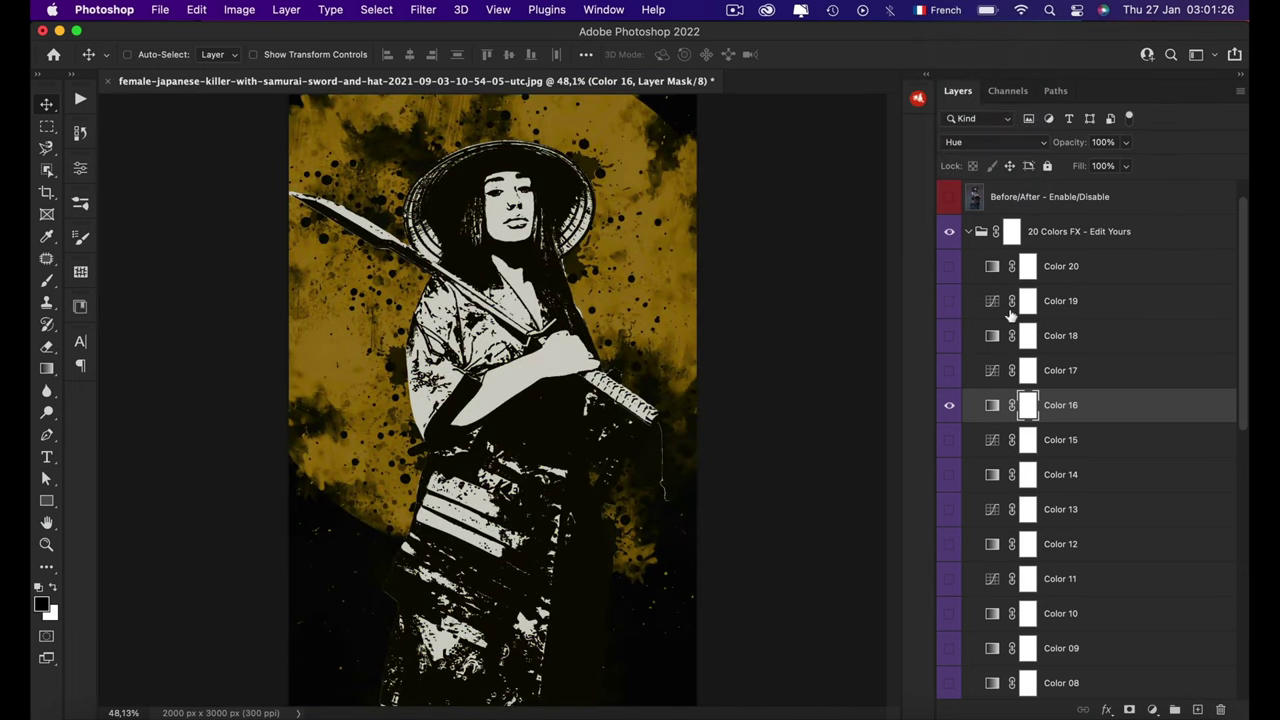
left_click(969, 231)
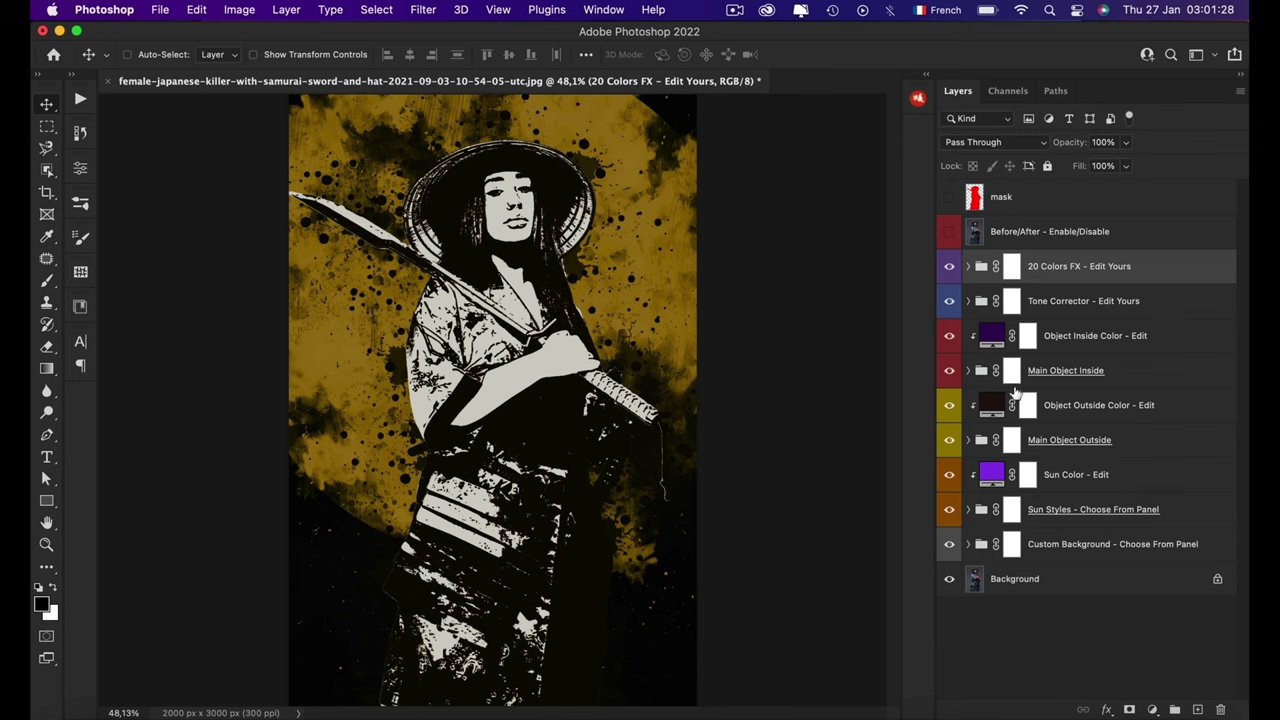
Step: Compare the original photo with the gold artwork via the Before/After layer, then view full screen
left_click(948, 232)
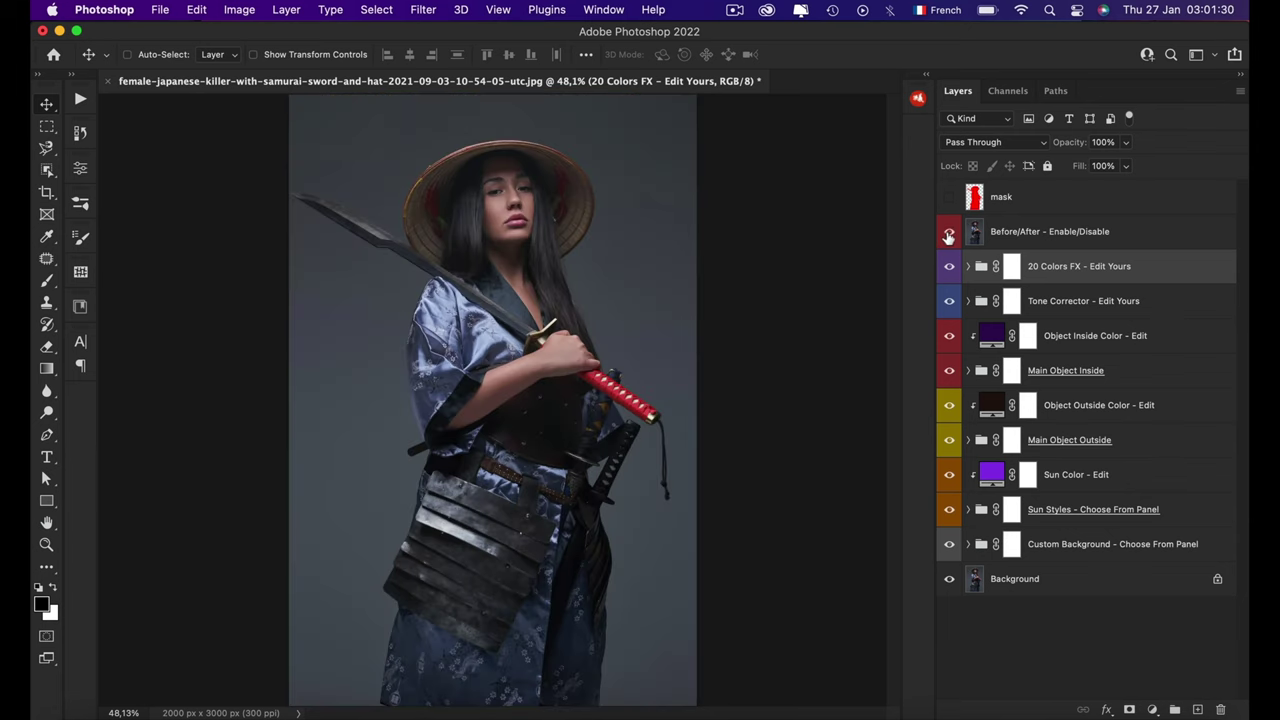
left_click(948, 232)
left_click(948, 232)
left_click(948, 232)
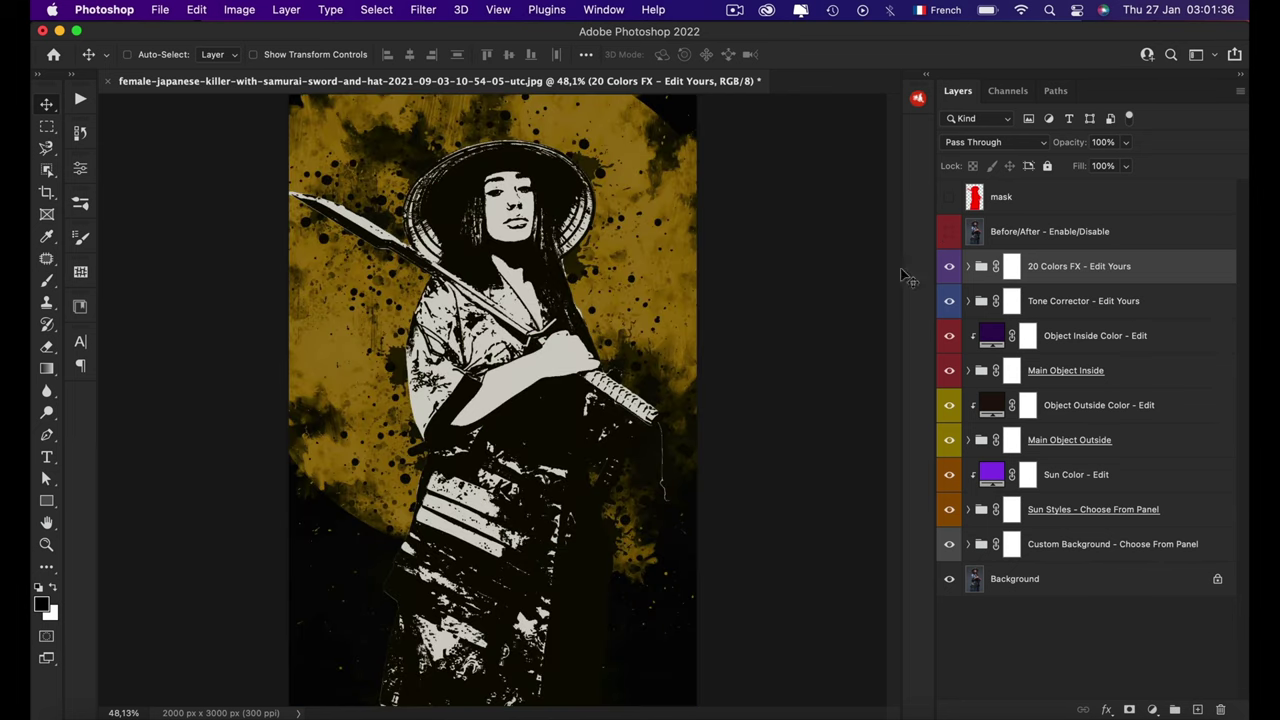
key("f")
key("f")
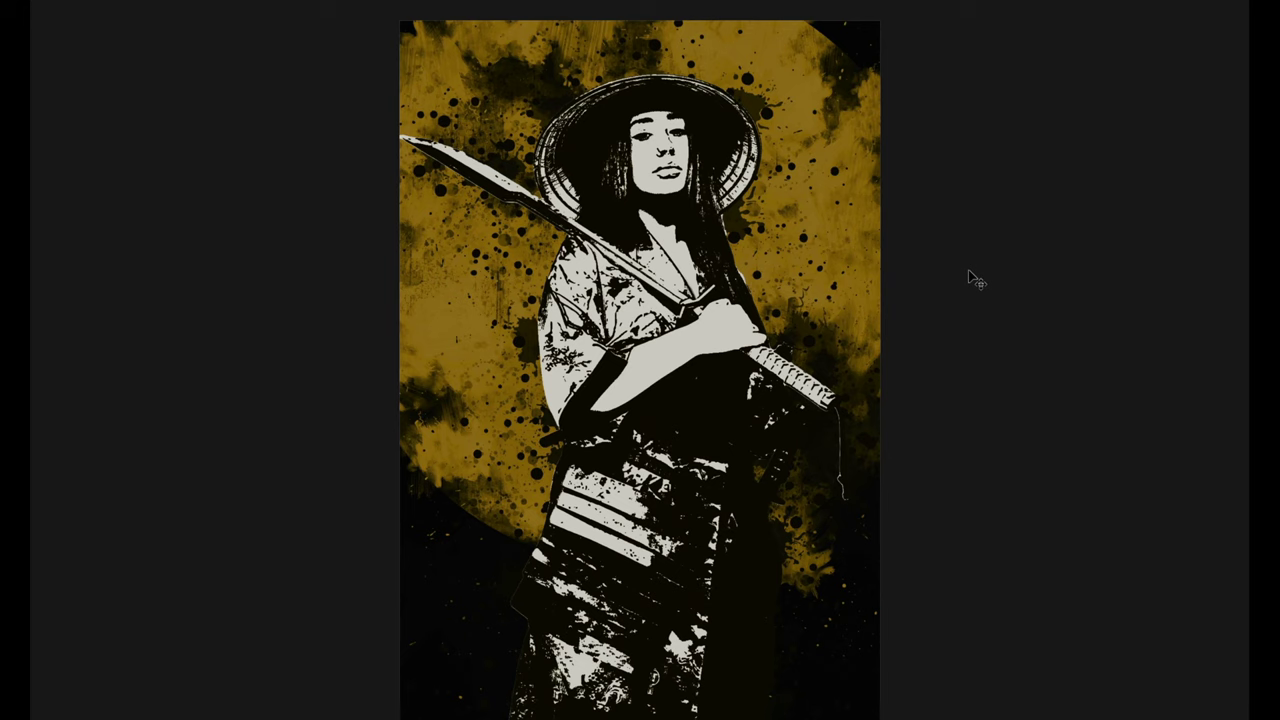